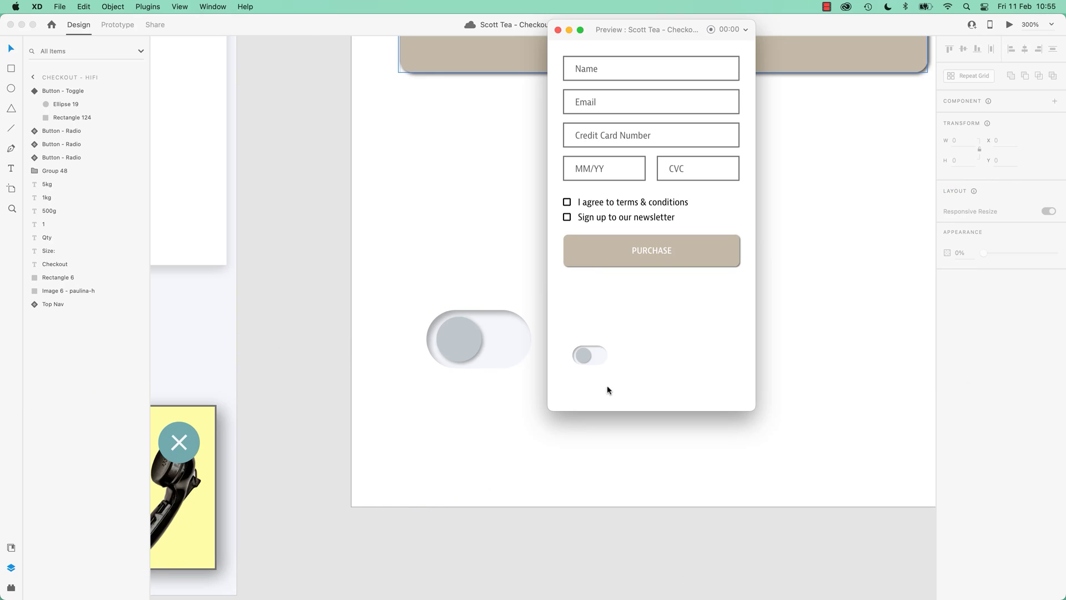
Flip the checkout preview's toggle on and off, leaving it in the green On state.
click(593, 356)
click(592, 359)
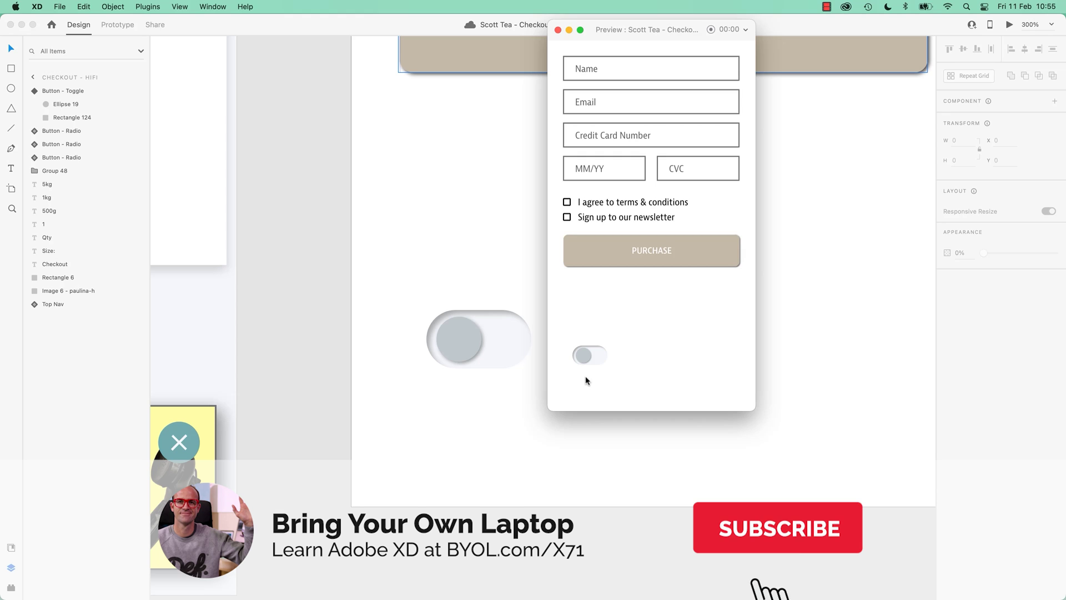
scroll(657, 284, up, 5)
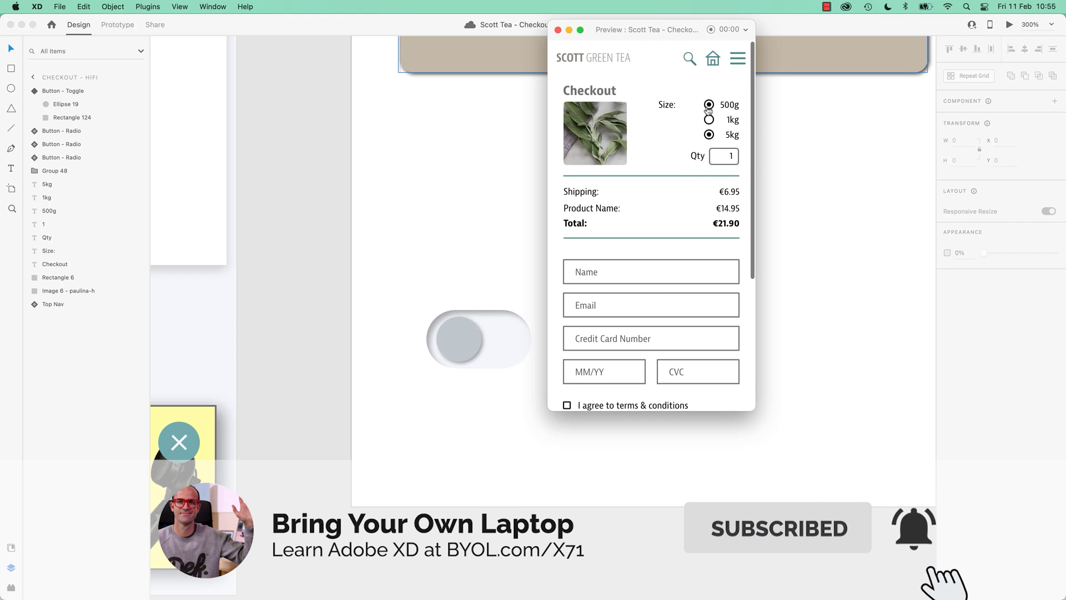
scroll(638, 287, down, 5)
click(590, 379)
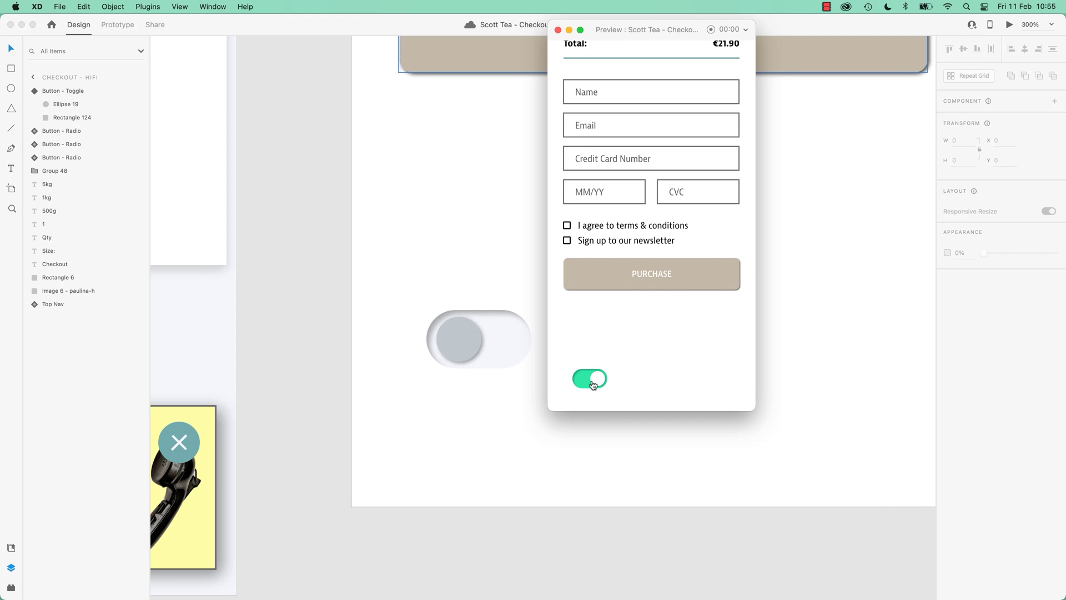
click(590, 383)
click(590, 379)
click(597, 380)
click(592, 379)
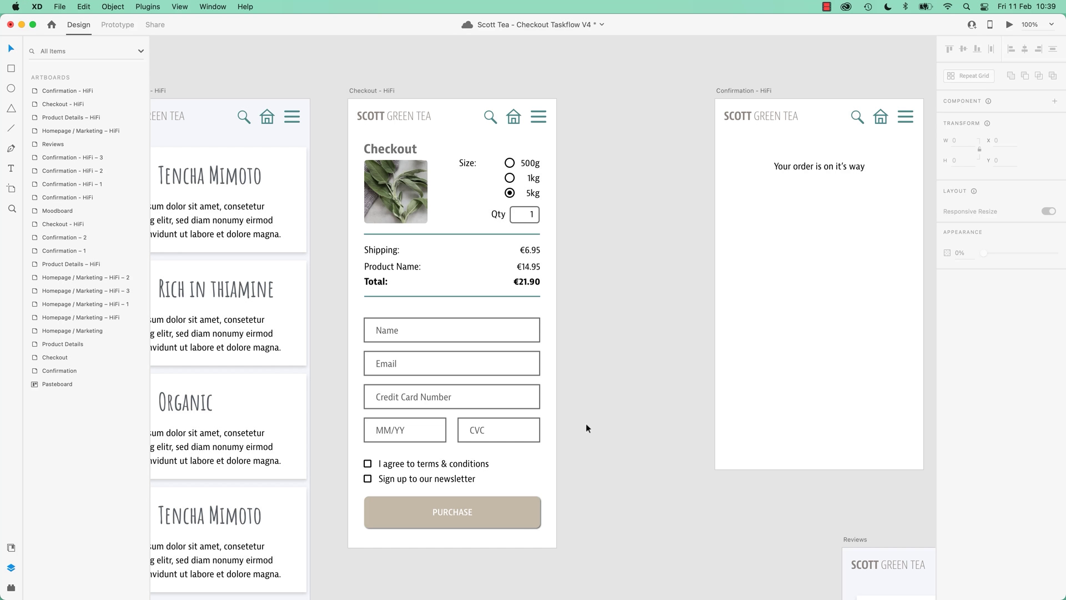
drag(686, 278, 504, 358)
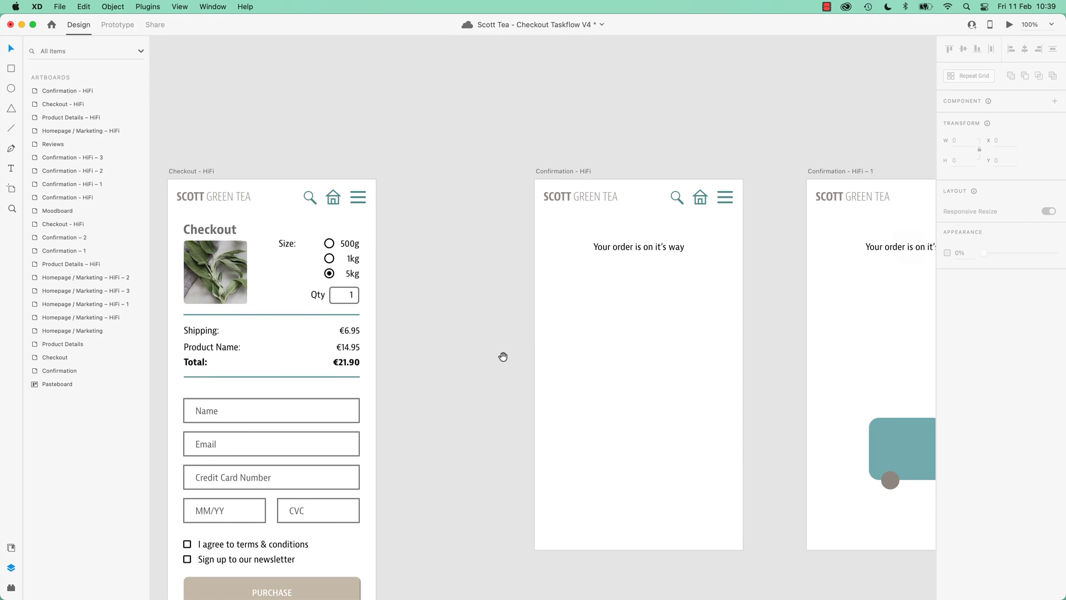
click(328, 260)
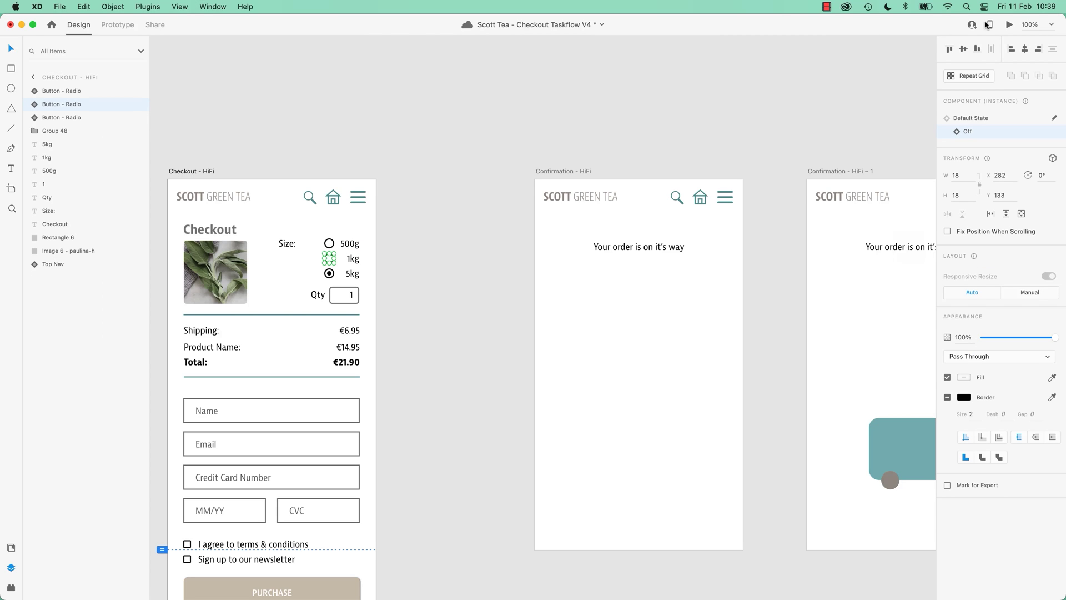
click(1009, 25)
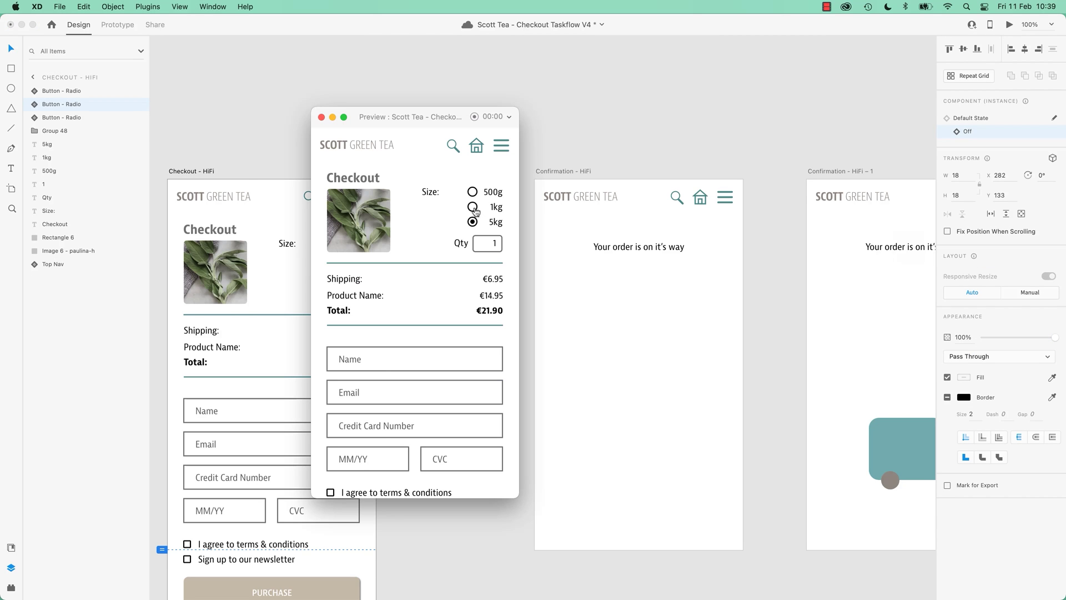
click(321, 117)
drag(671, 314, 394, 304)
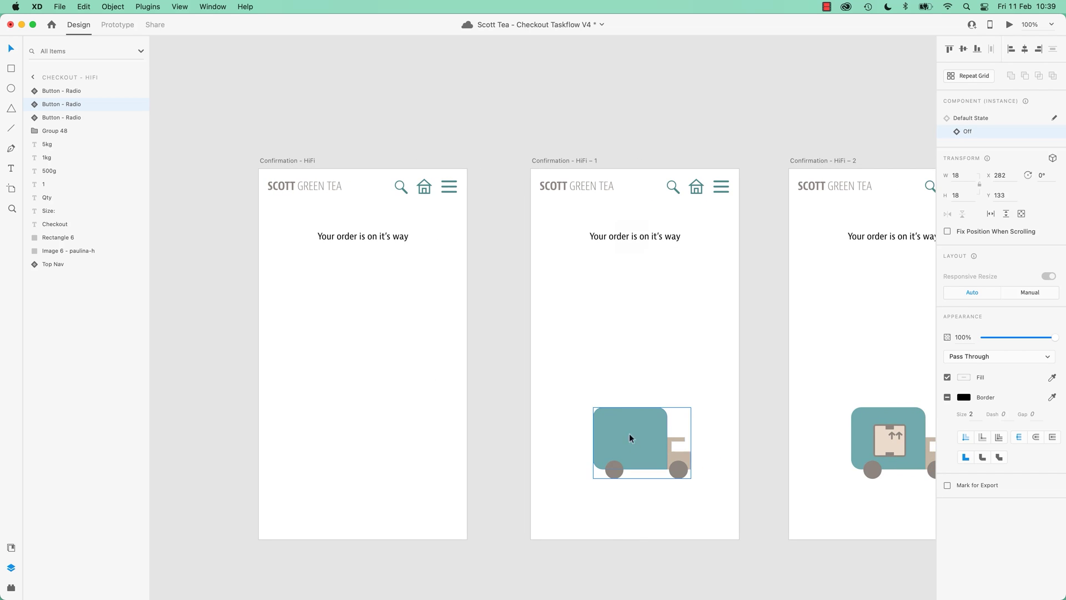
drag(272, 407, 498, 349)
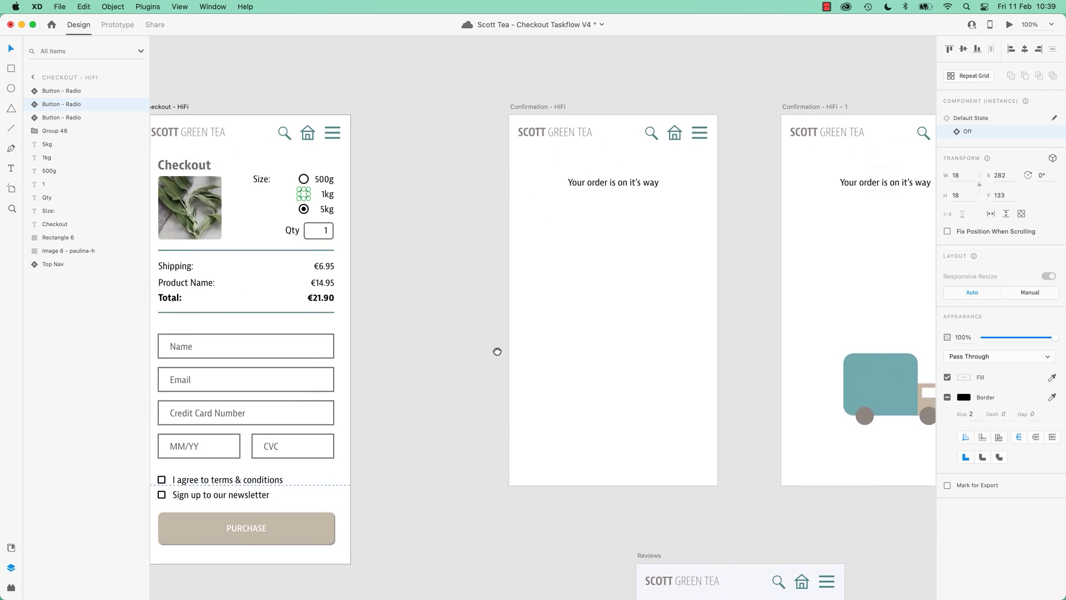
click(411, 404)
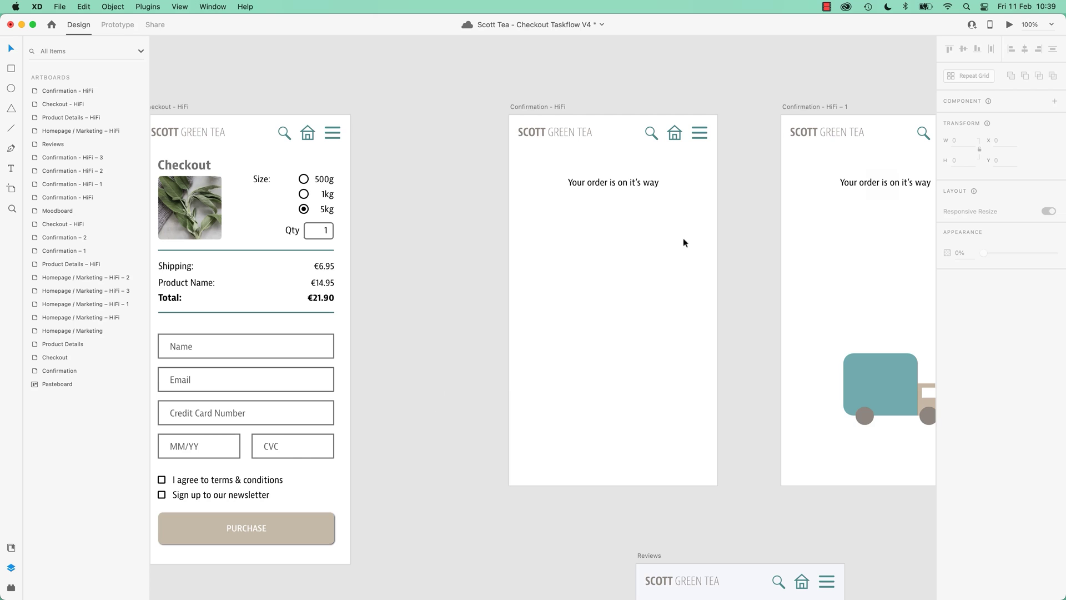
drag(851, 232, 557, 262)
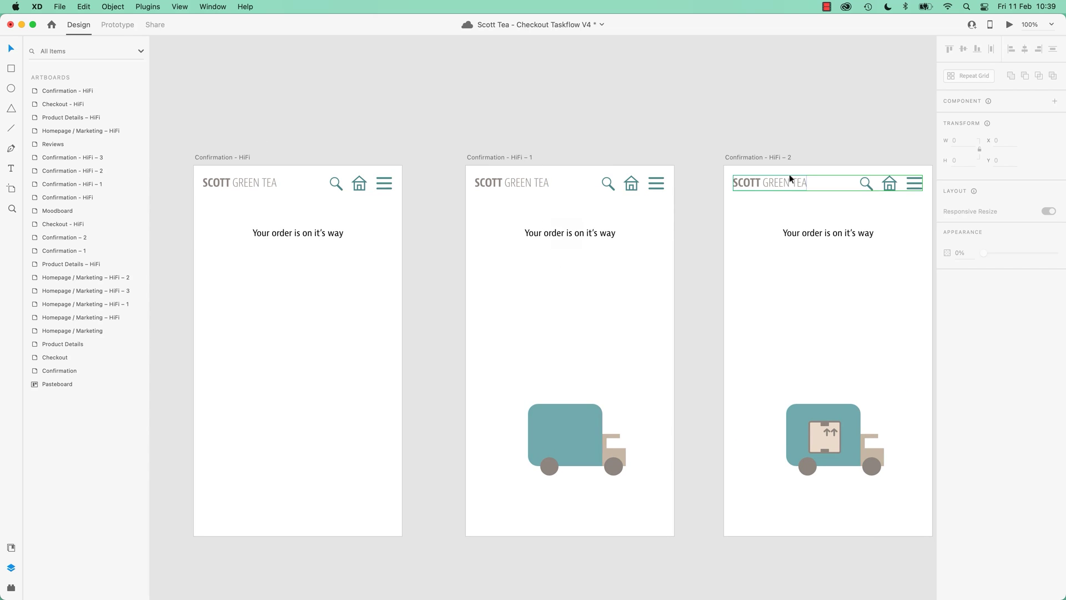
drag(370, 353, 702, 333)
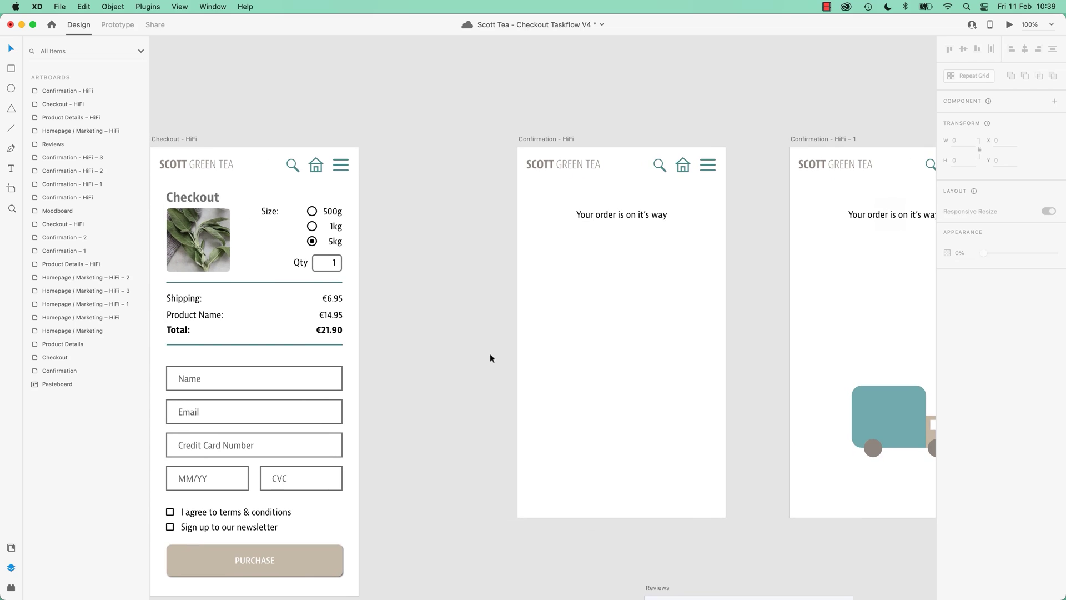
scroll(469, 361, up, 5)
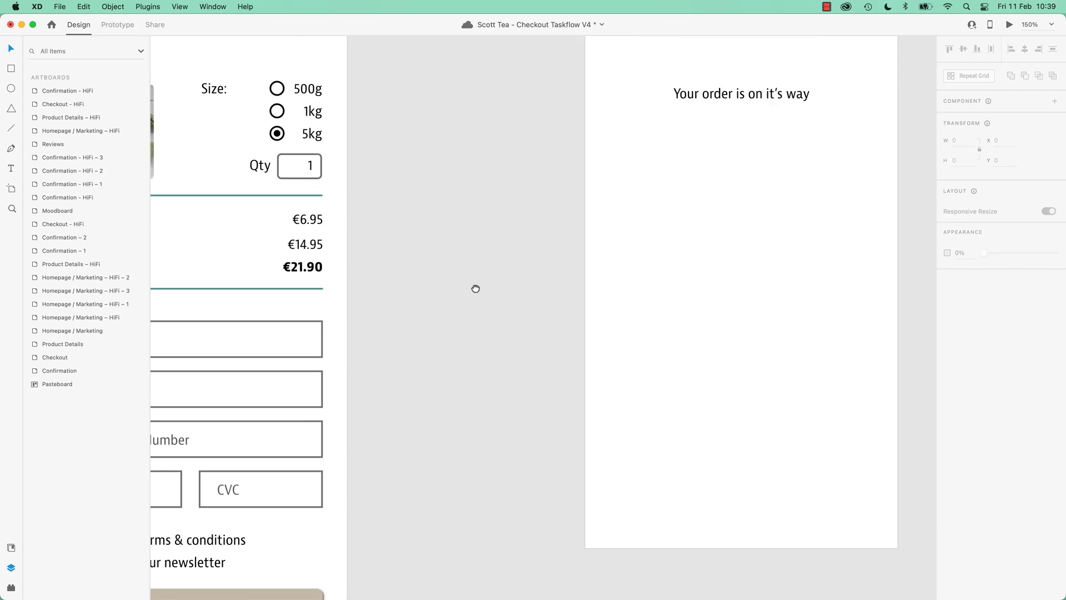
key(super+equal)
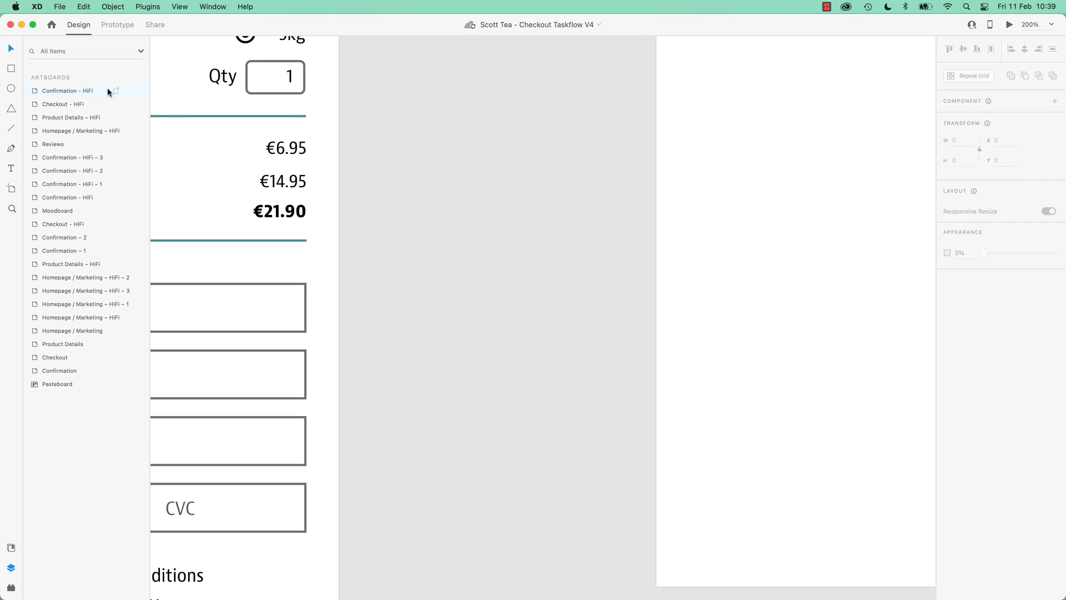
Draw the 63×35 toggle track rectangle and round its corners to 18 into a pill.
click(12, 70)
mouse_move(383, 270)
mouse_down()
mouse_move(447, 310)
mouse_move(676, 341)
mouse_up()
key(super+equal)
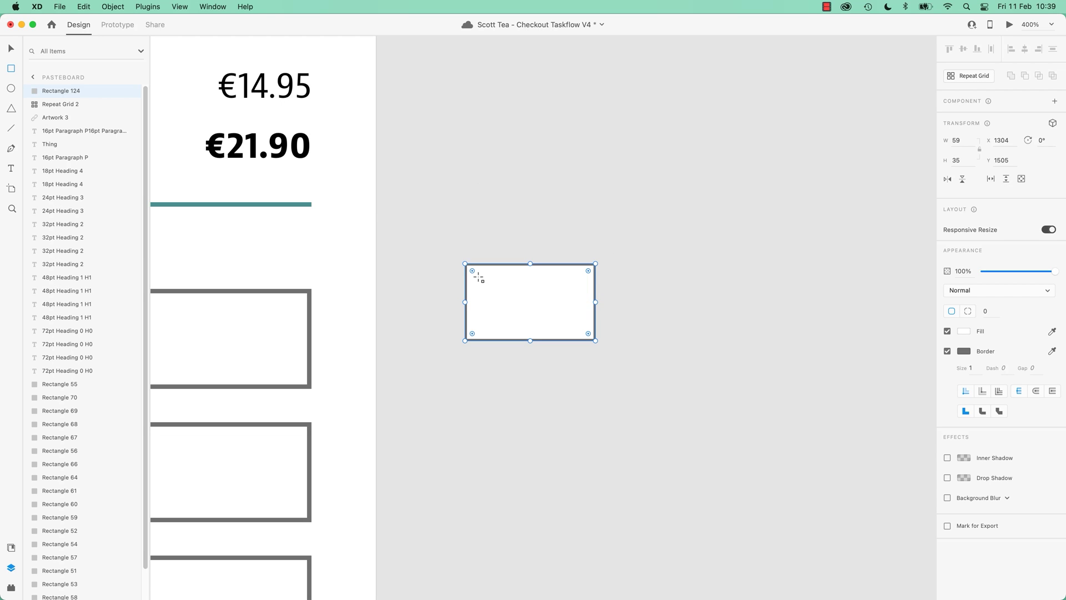
drag(472, 271, 604, 305)
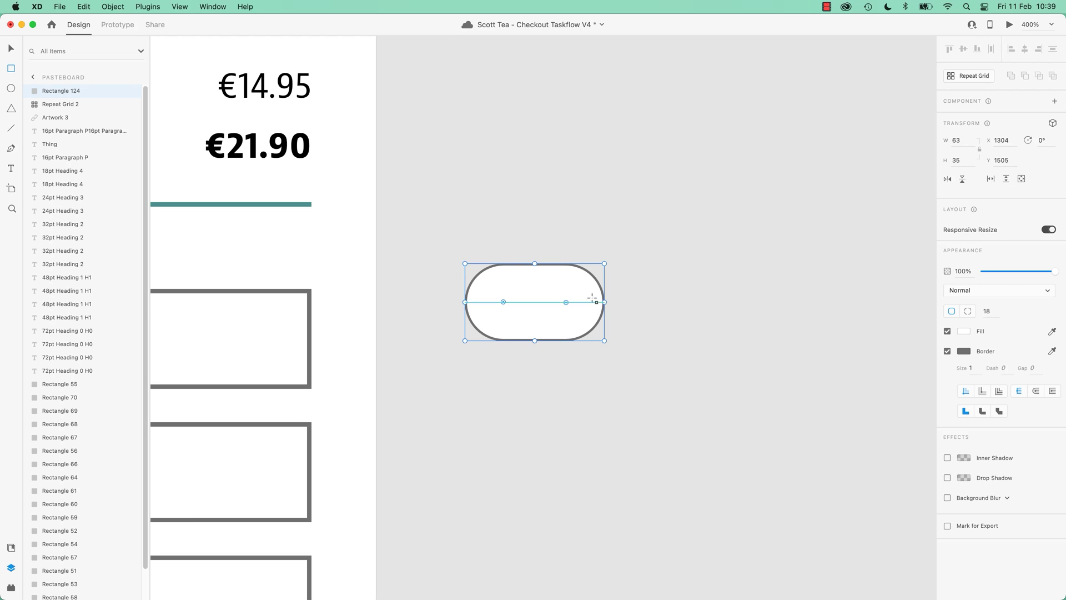
Draw a 21×21 circle knob at the pill's left end and fill it #71ADAD.
click(12, 93)
drag(485, 279, 537, 327)
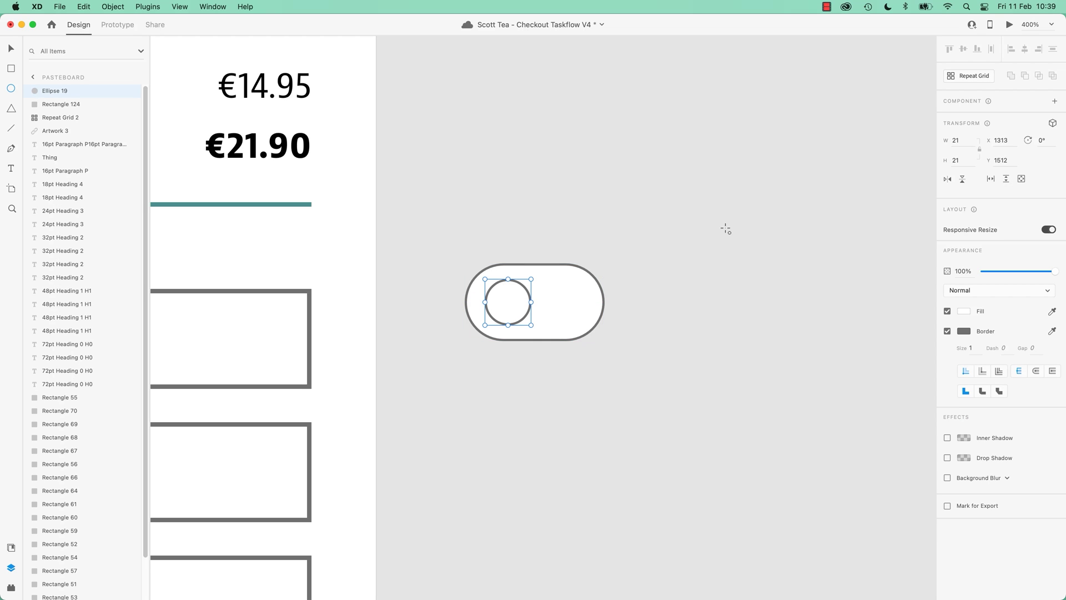
click(964, 312)
click(835, 381)
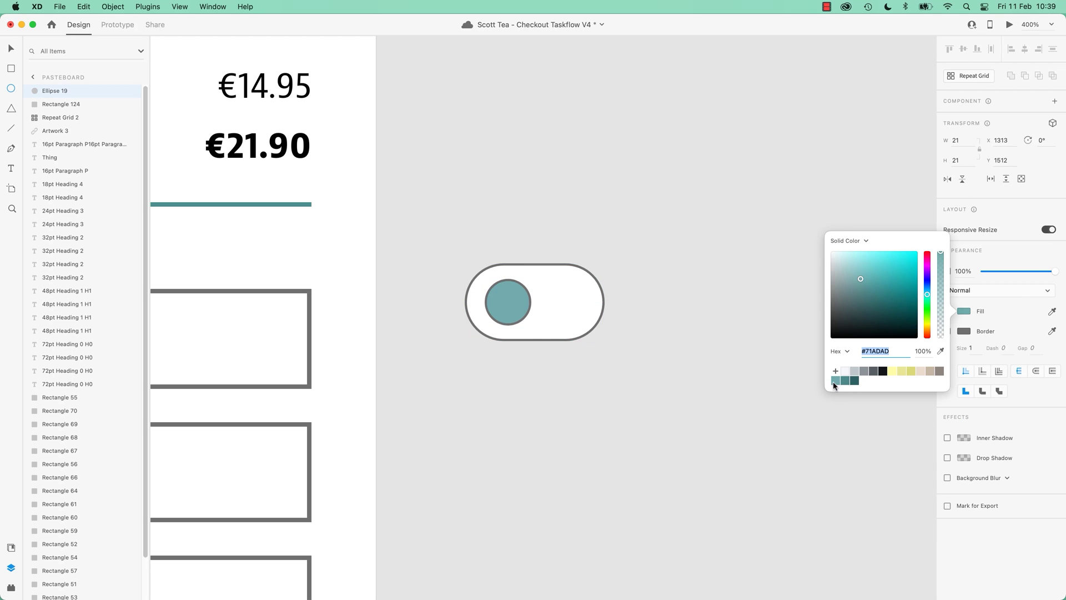
click(11, 49)
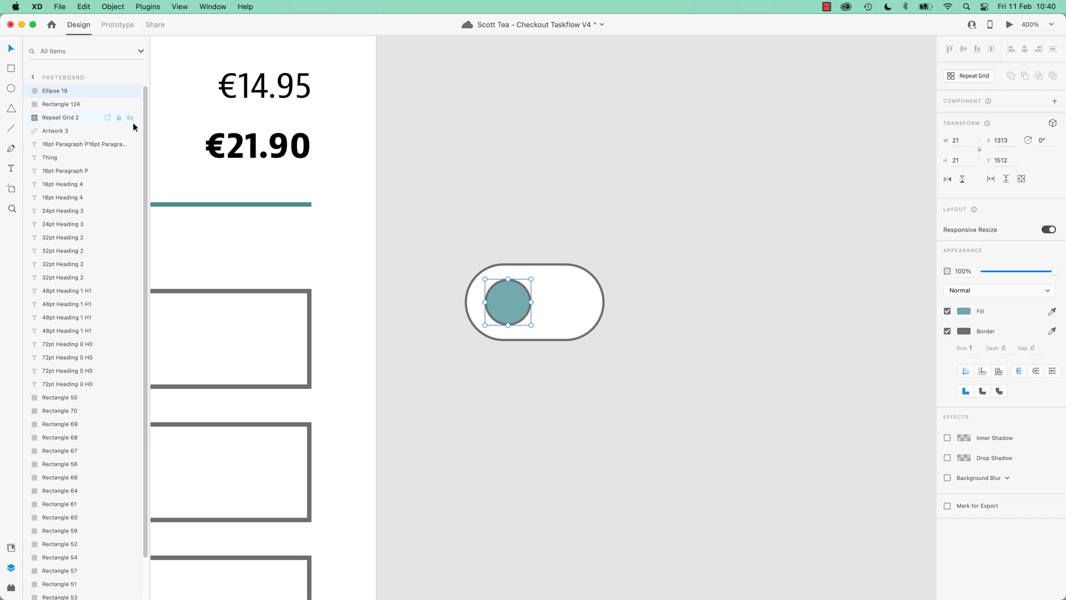
click(613, 272)
Make the pill and knob a component and add a toggle state named 'on'.
drag(436, 212, 687, 374)
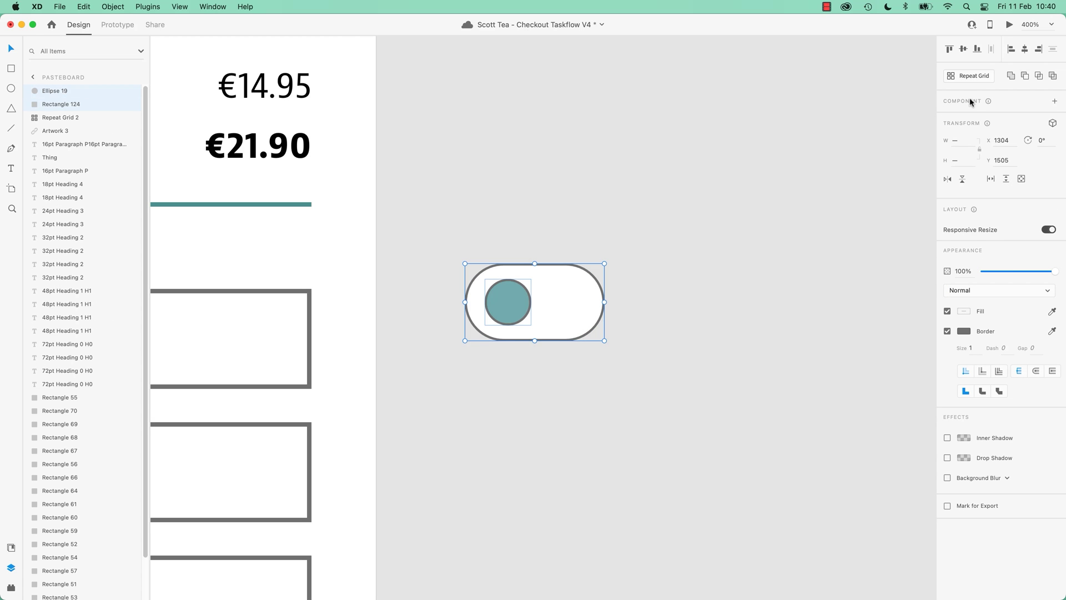
click(1055, 101)
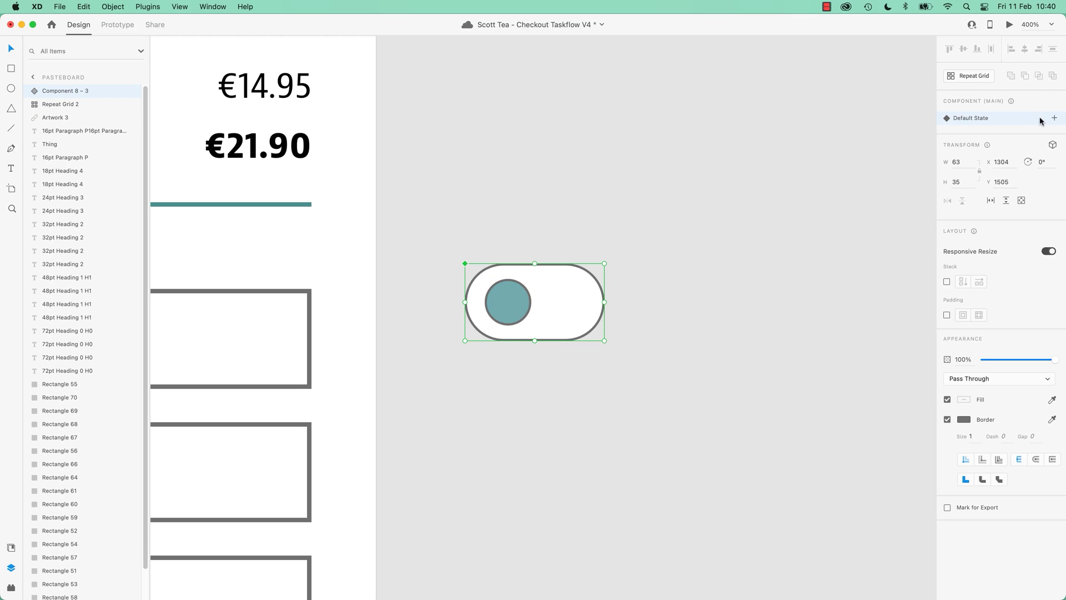
click(1055, 119)
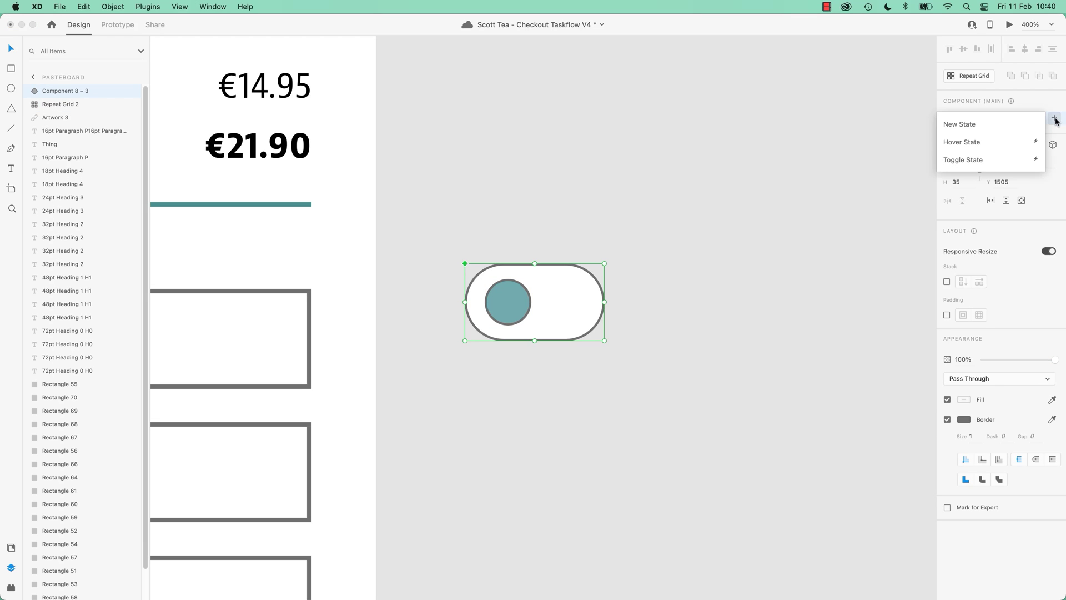
click(977, 161)
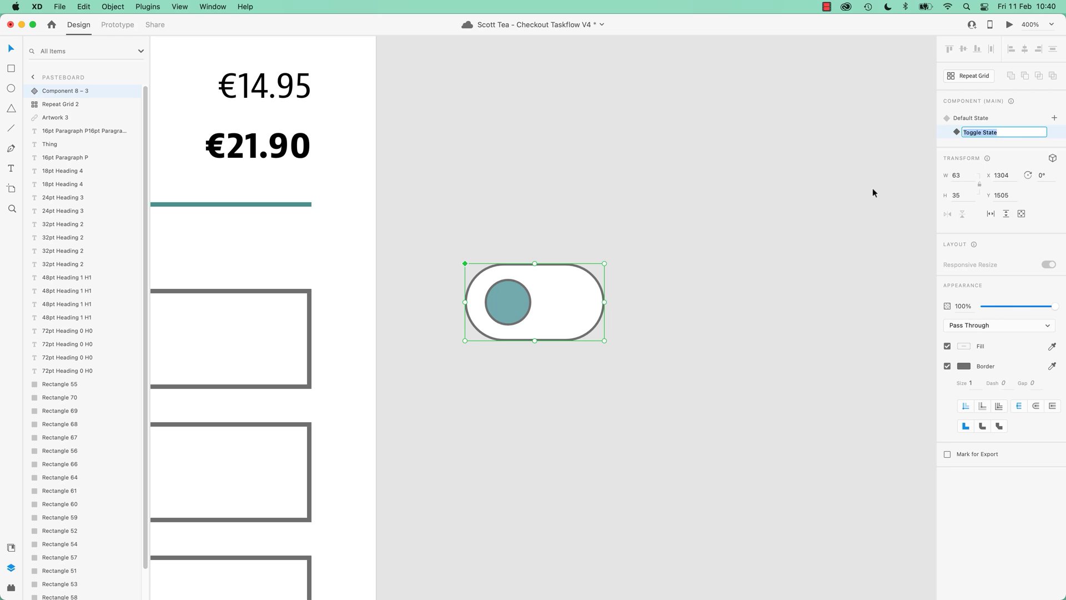
text(on)
click(778, 238)
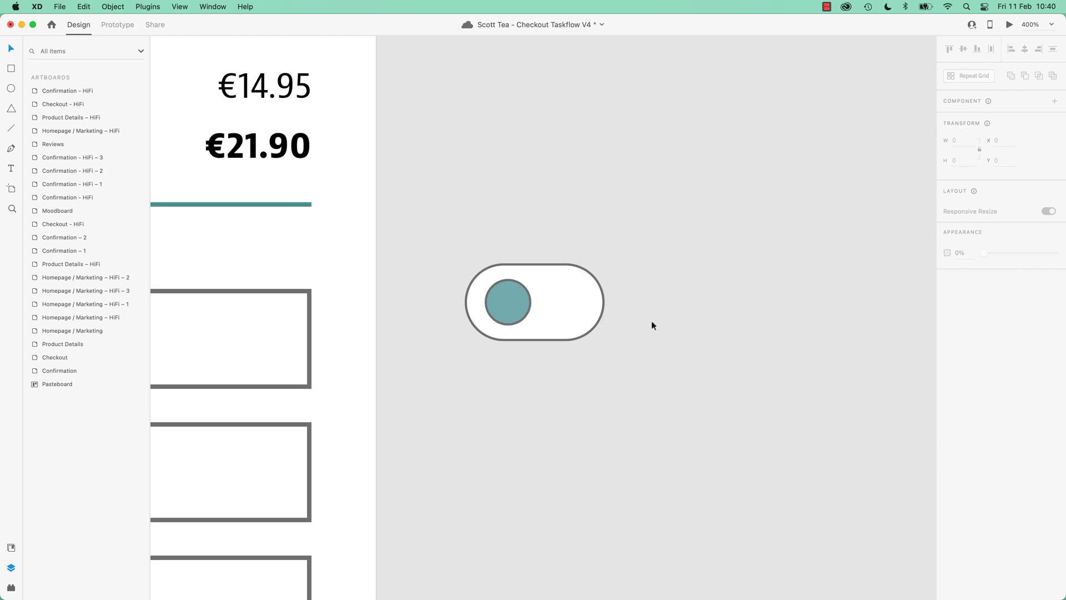
In the 'on' state, move the knob to the pill's right end.
click(521, 321)
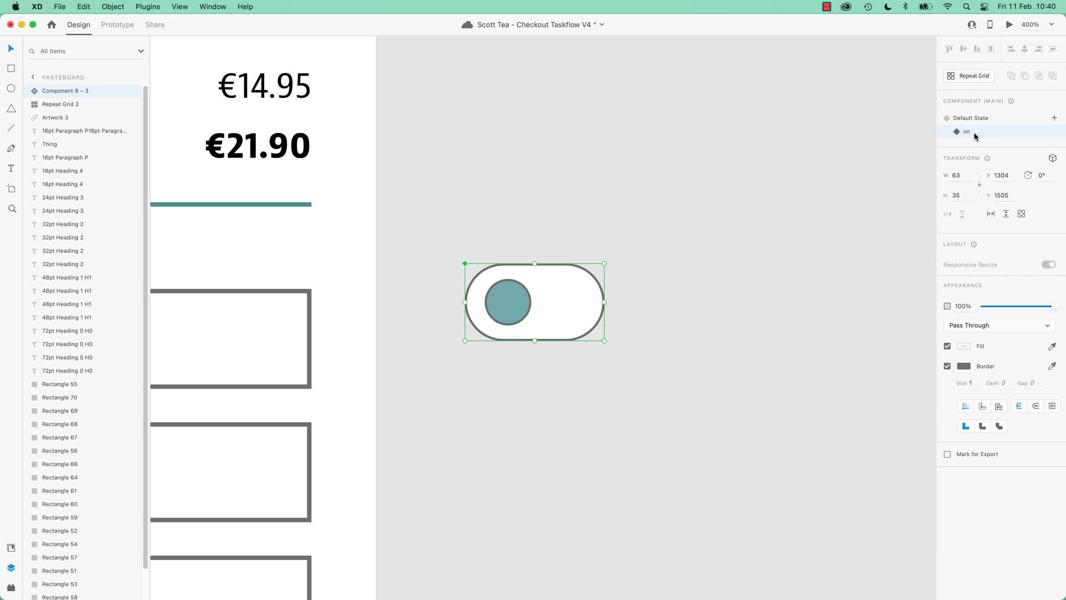
double_click(504, 295)
drag(506, 299, 574, 312)
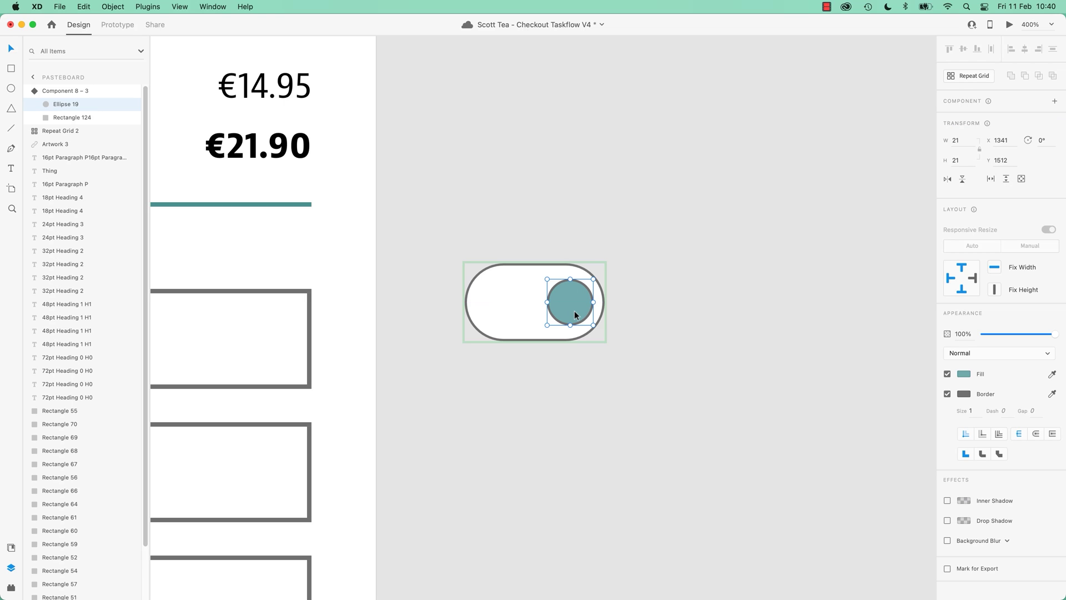
click(676, 301)
click(520, 301)
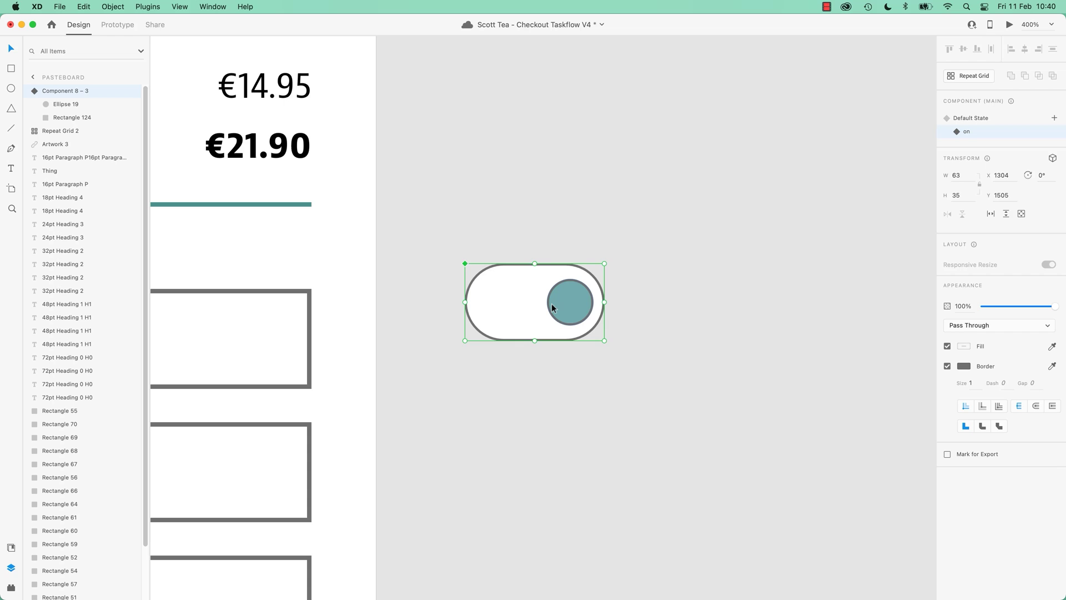
scroll(553, 307, down, 5)
drag(569, 295, 516, 258)
key(super+minus)
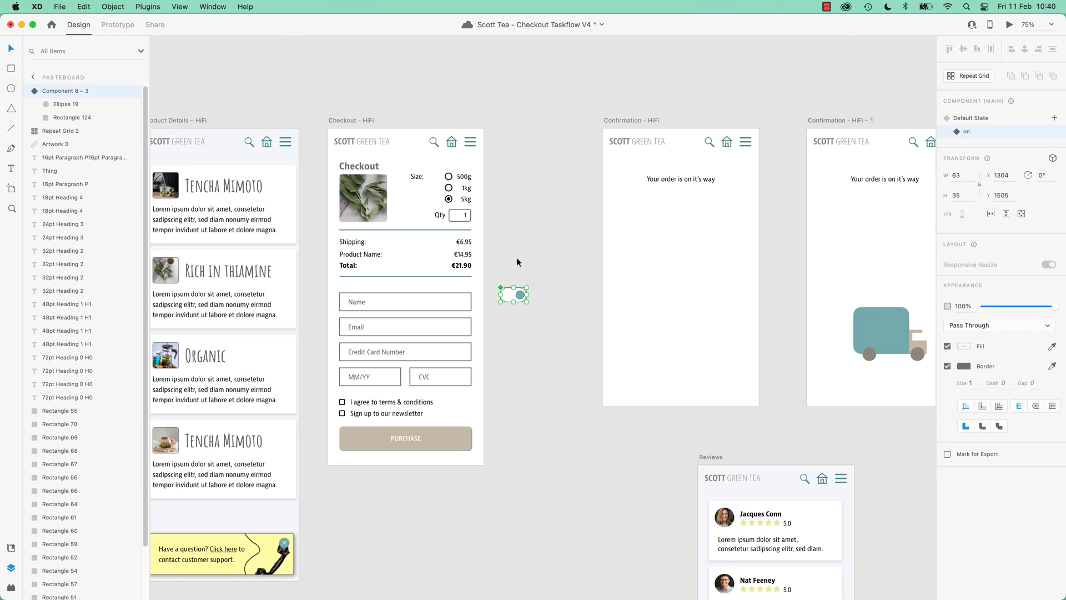
click(348, 121)
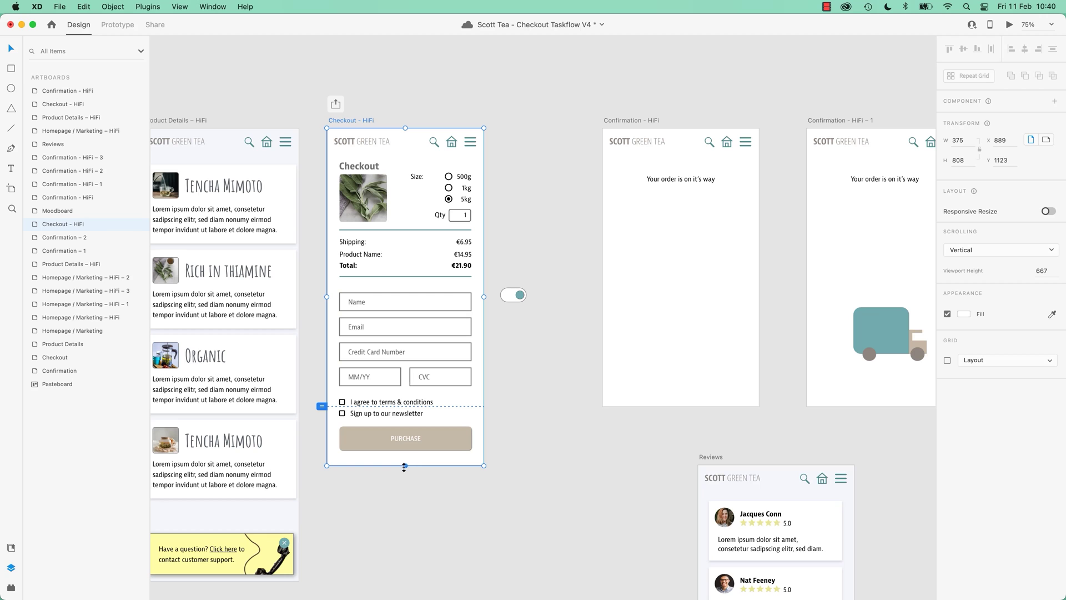
drag(404, 467, 404, 558)
click(518, 296)
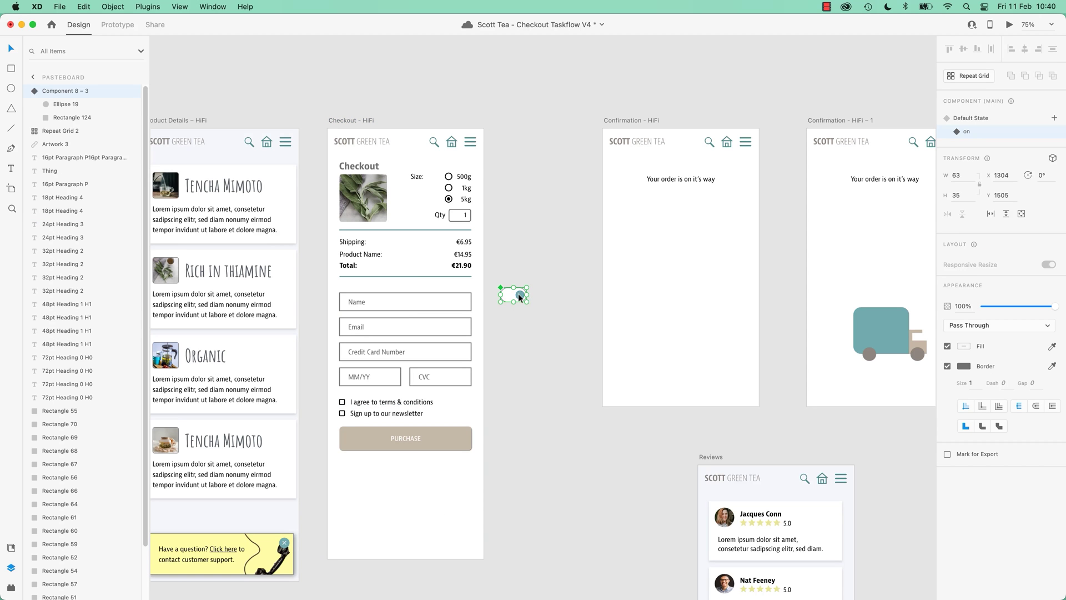
drag(520, 297, 365, 518)
key(super+plus)
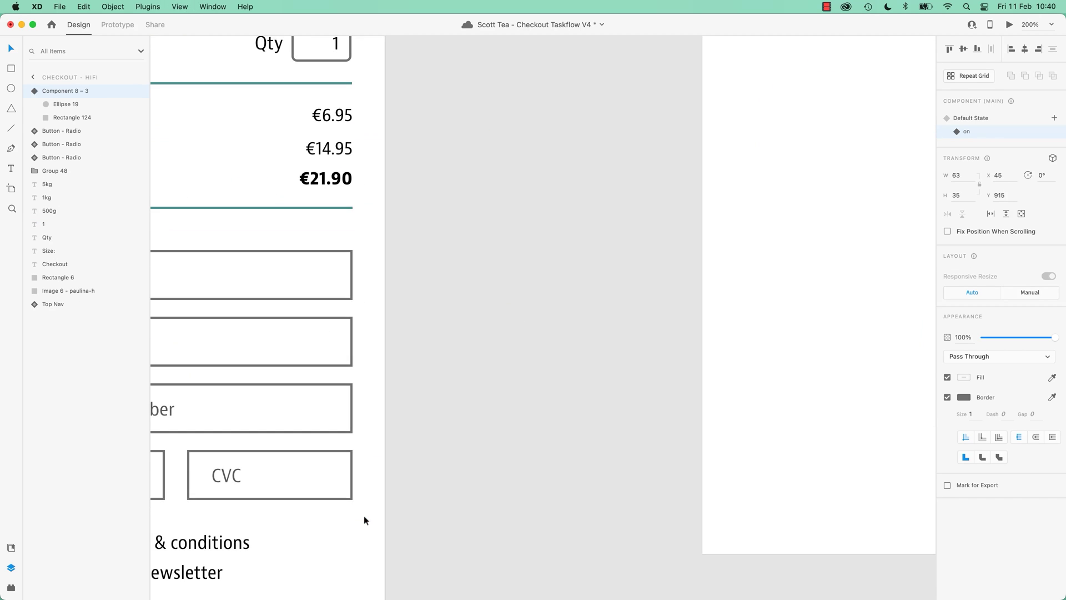
scroll(364, 515, down, 10)
scroll(381, 452, left, 6)
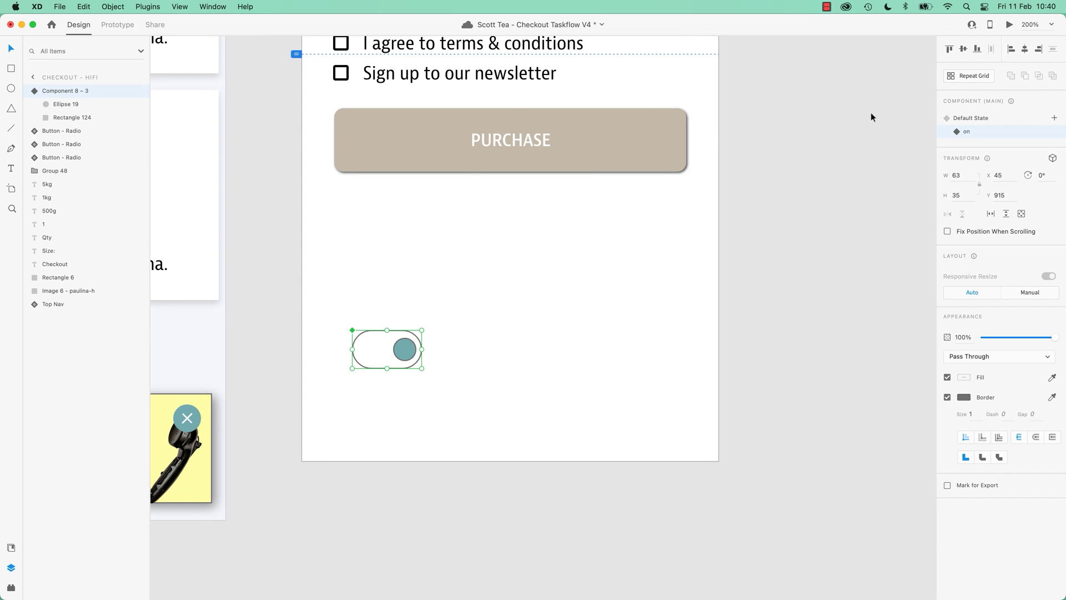
click(1009, 25)
scroll(390, 299, down, 5)
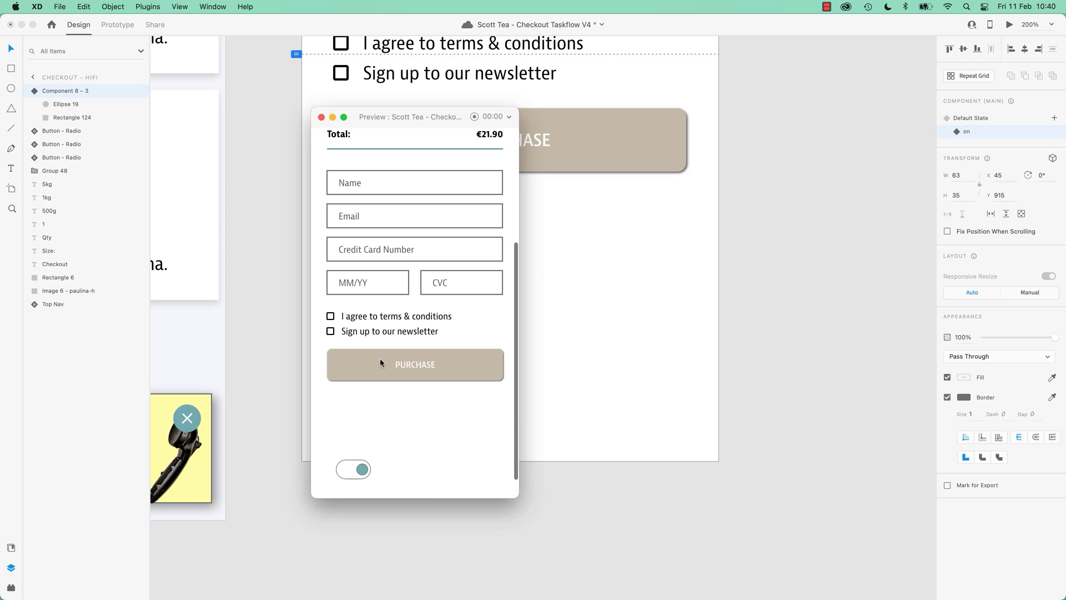
click(355, 472)
click(355, 472)
click(354, 472)
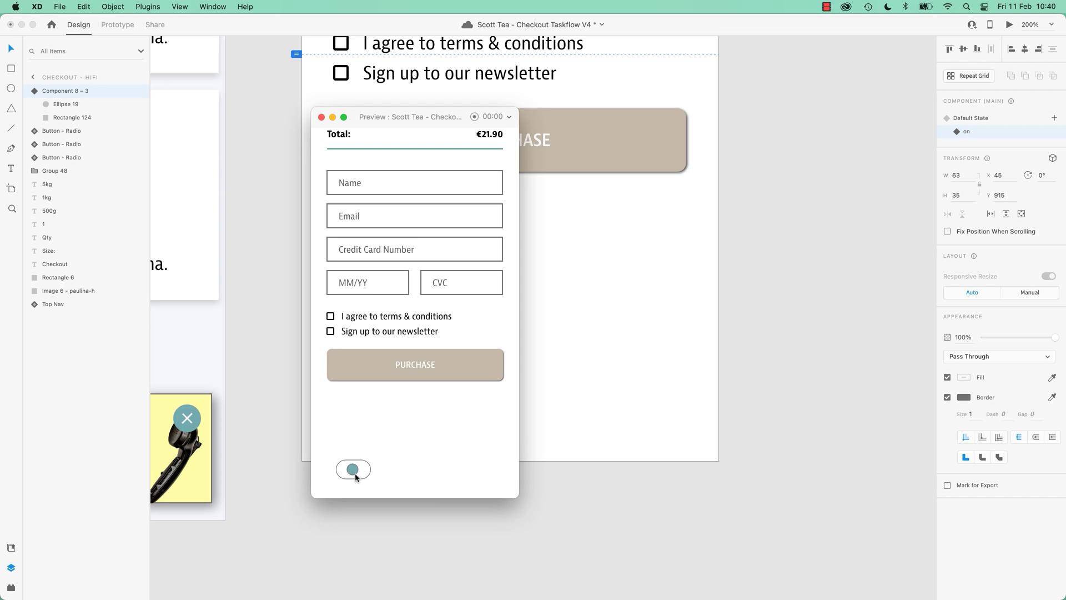
click(354, 472)
click(354, 471)
click(353, 473)
click(353, 473)
click(353, 472)
click(353, 473)
click(352, 472)
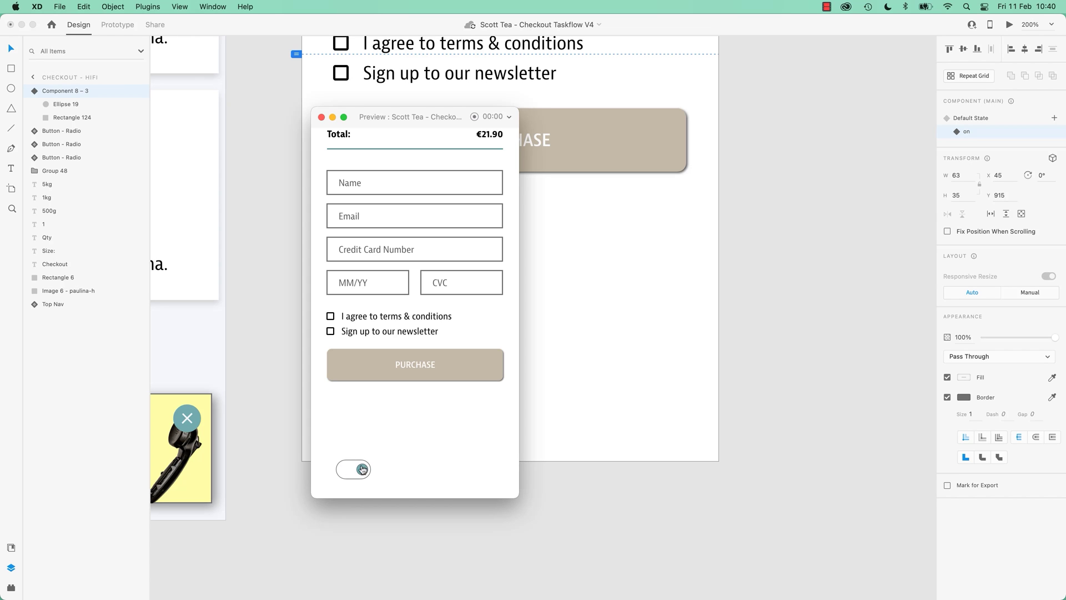
click(361, 470)
click(355, 471)
click(358, 470)
click(321, 117)
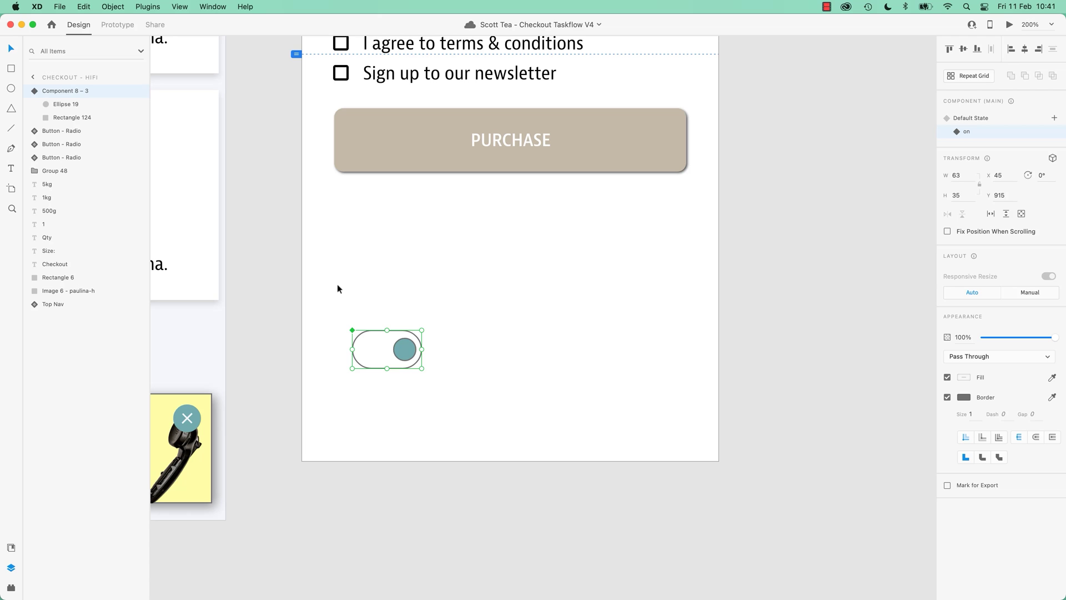
Bring the enlarged toggle into view and select the toggle component.
scroll(338, 284, up, 5)
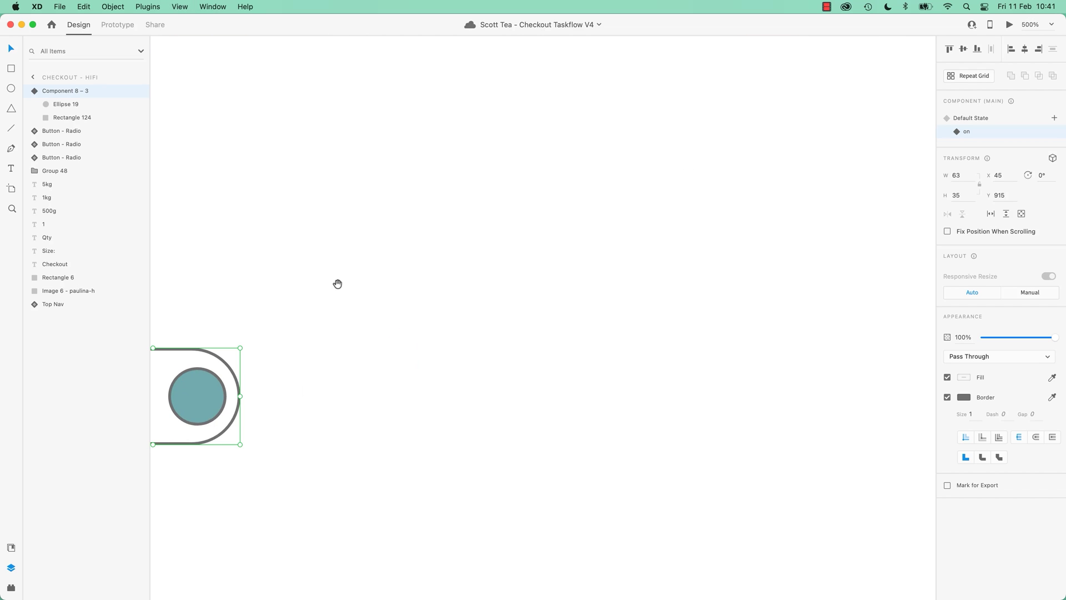
drag(338, 283, 712, 239)
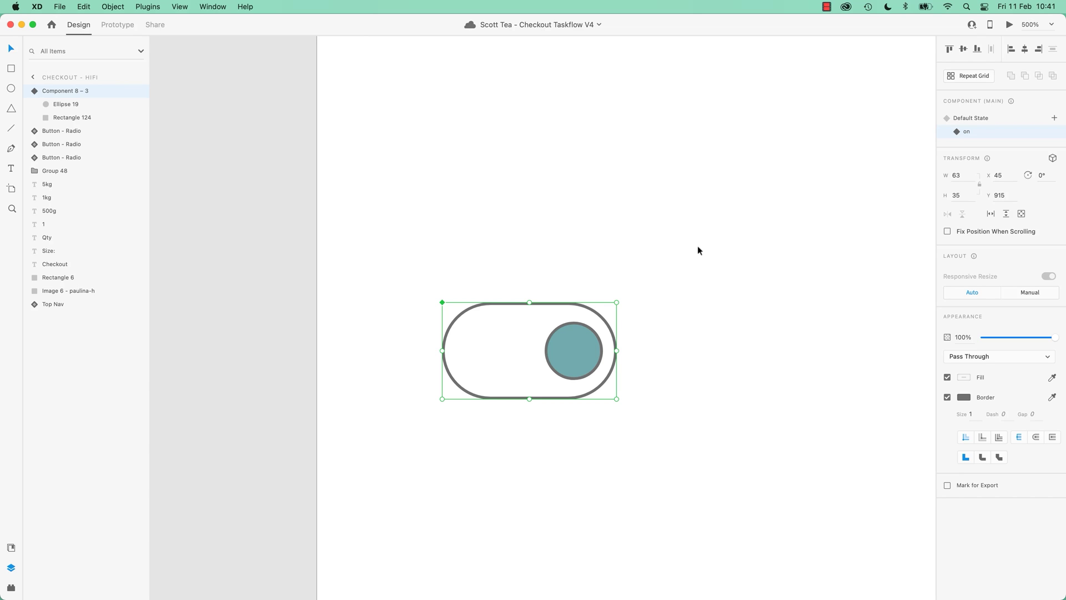
drag(697, 246, 581, 236)
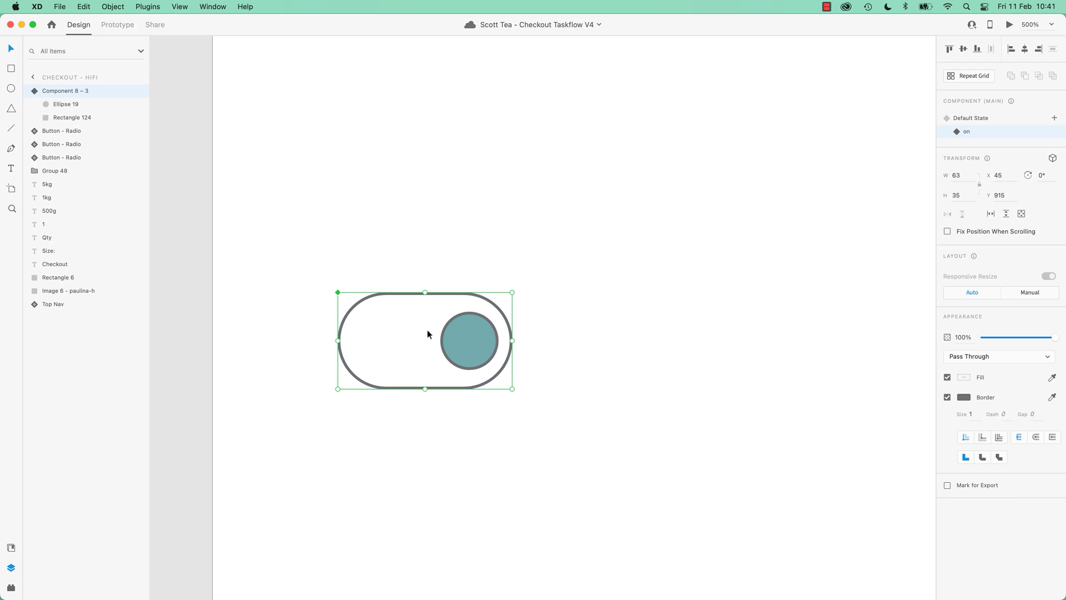
double_click(461, 342)
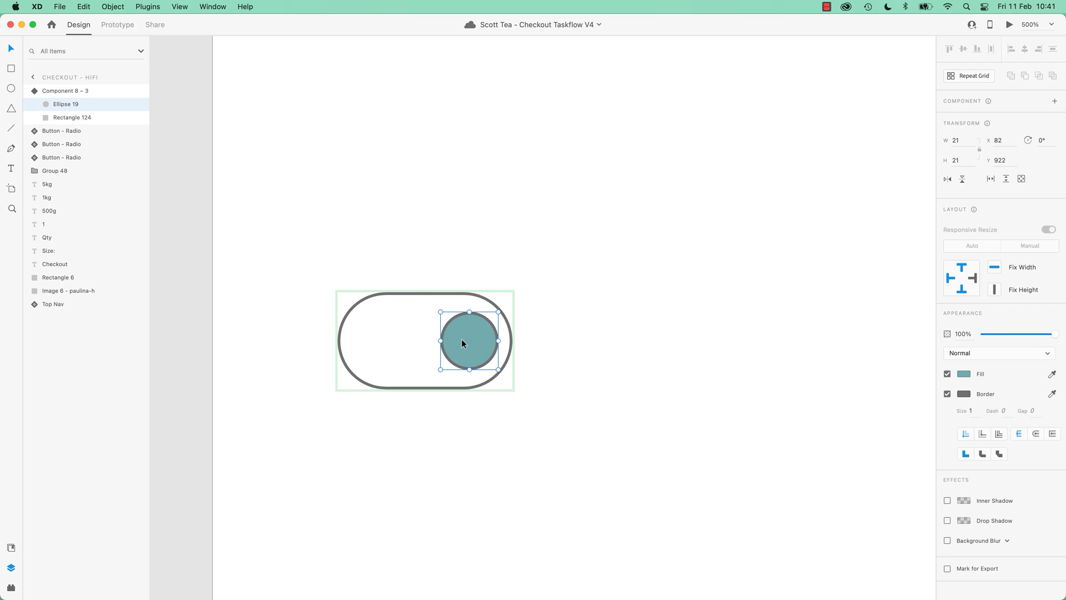
click(587, 254)
click(458, 328)
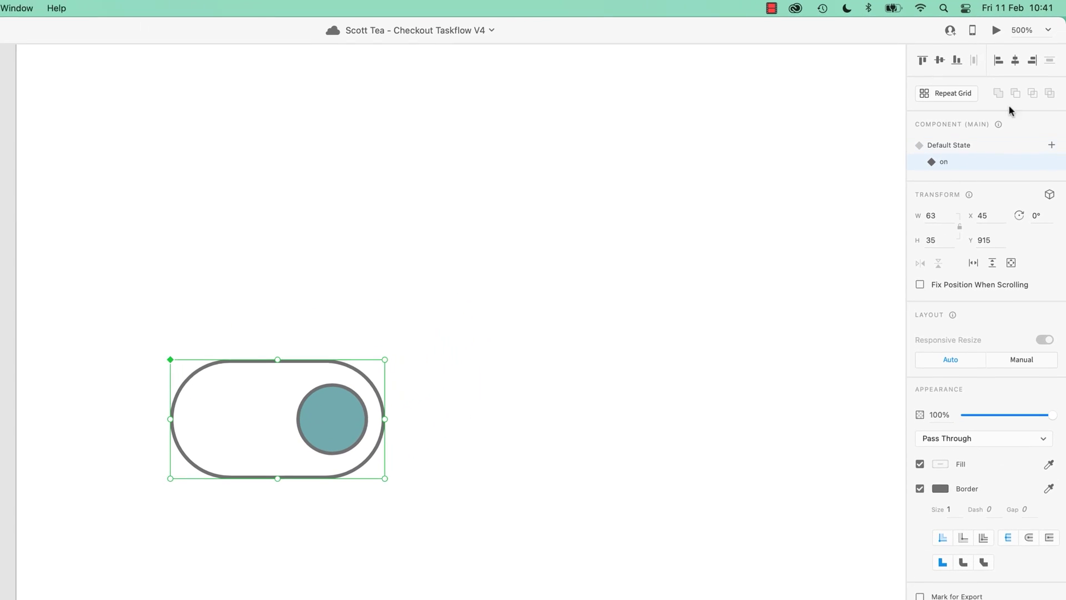
Switch the component to Default State and open the knob's fill colour settings.
click(947, 145)
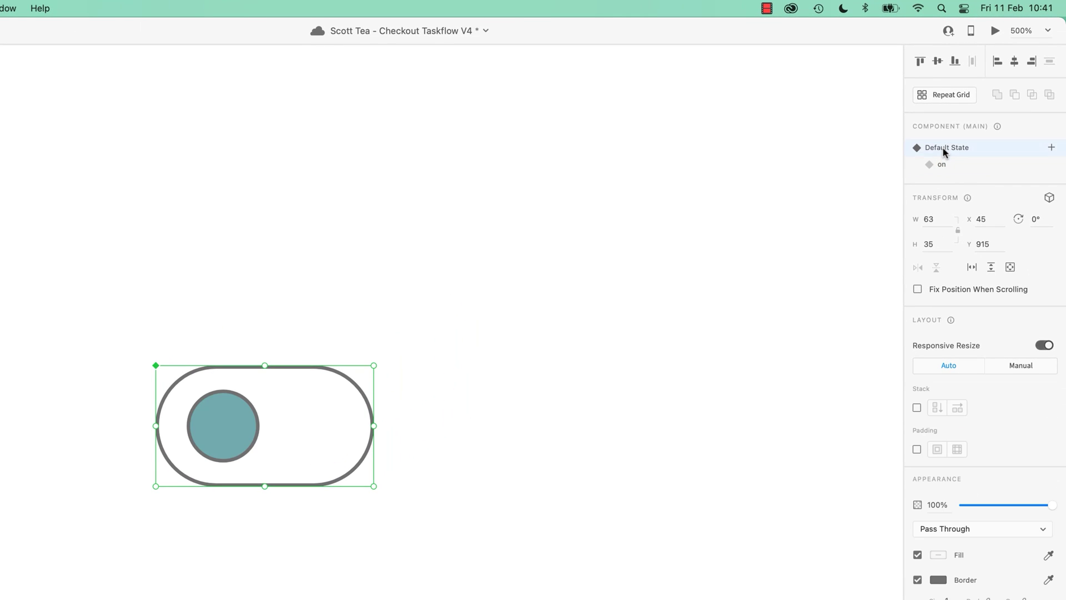
click(943, 165)
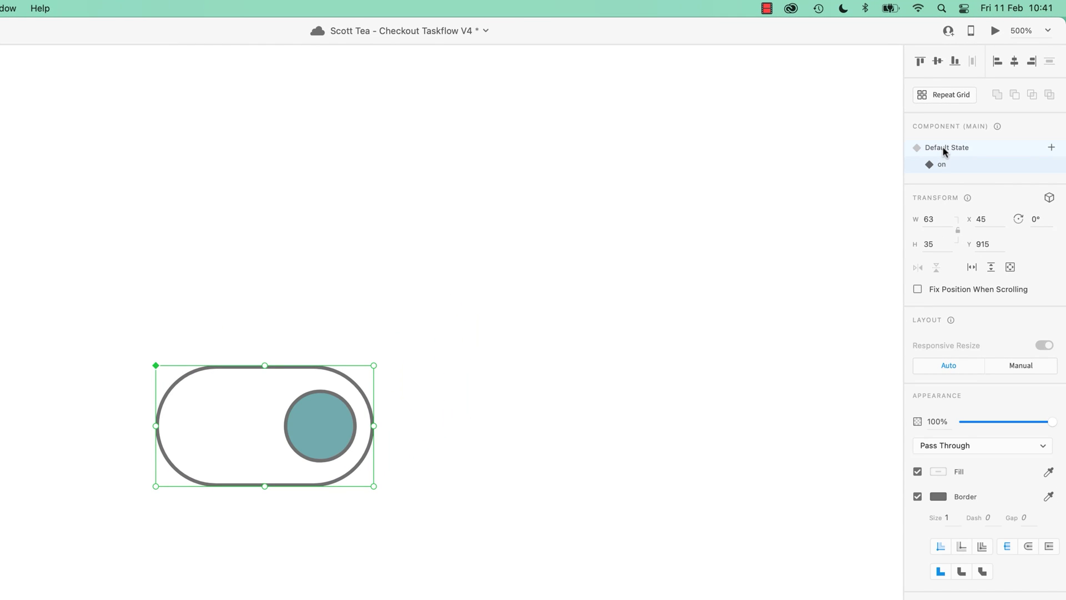
click(944, 149)
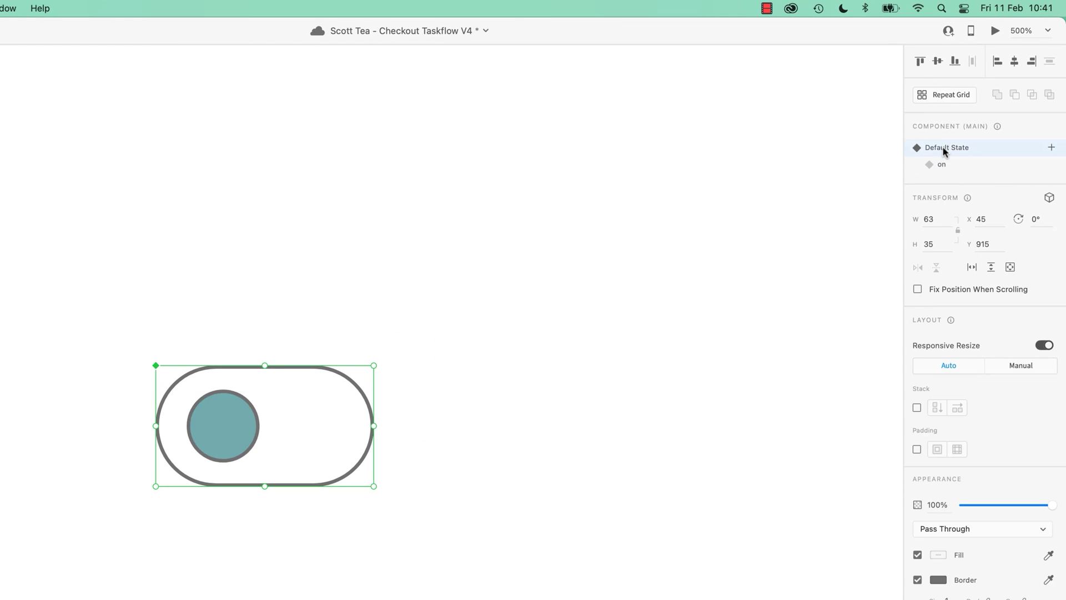
double_click(244, 439)
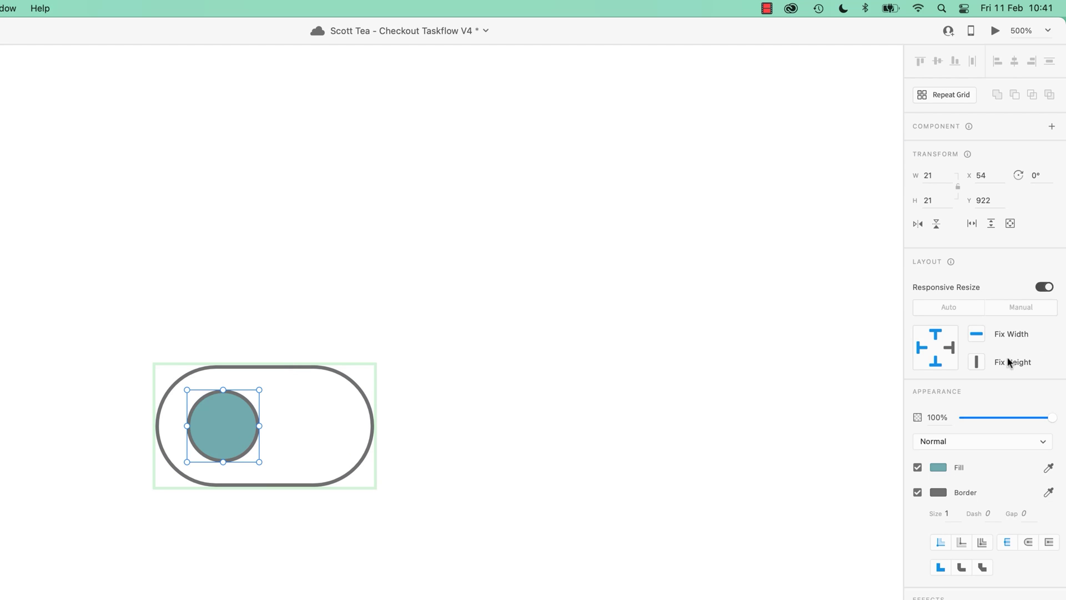
click(938, 467)
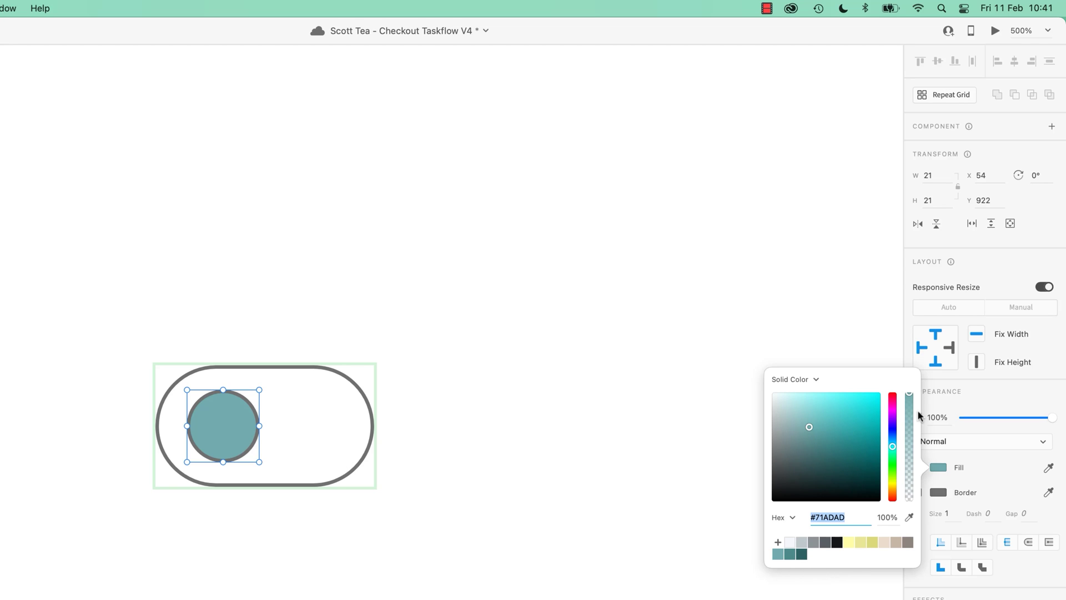
Recolour the default-state knob from teal to vivid pink #E81961 and close the picker.
click(893, 406)
drag(893, 406, 893, 393)
mouse_move(882, 433)
mouse_down()
mouse_move(859, 435)
mouse_move(867, 402)
mouse_move(860, 408)
mouse_move(893, 400)
mouse_up()
click(892, 396)
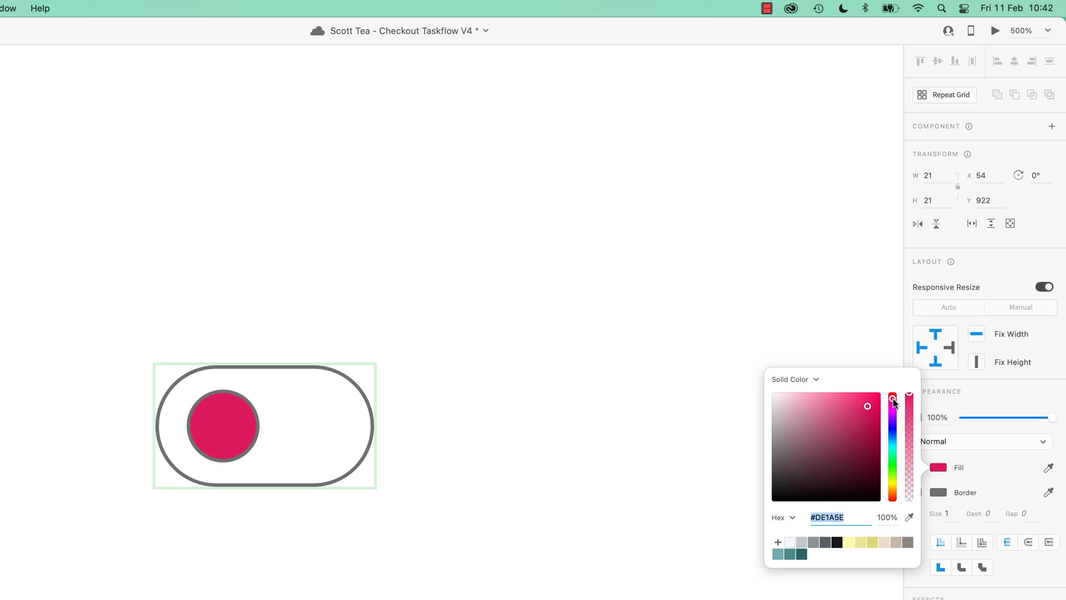
click(802, 542)
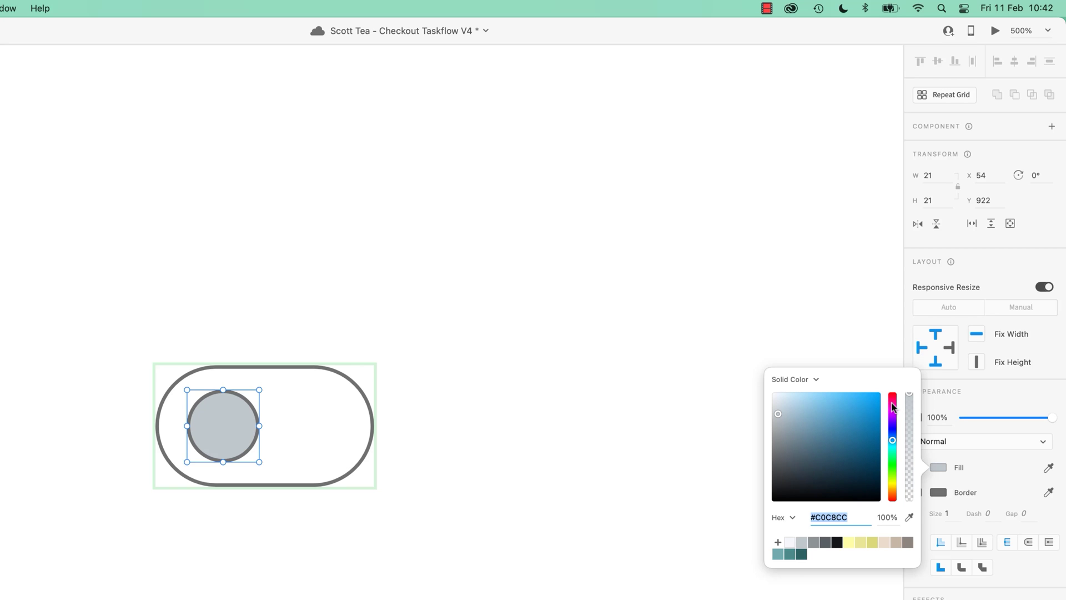
click(892, 402)
drag(857, 409, 893, 398)
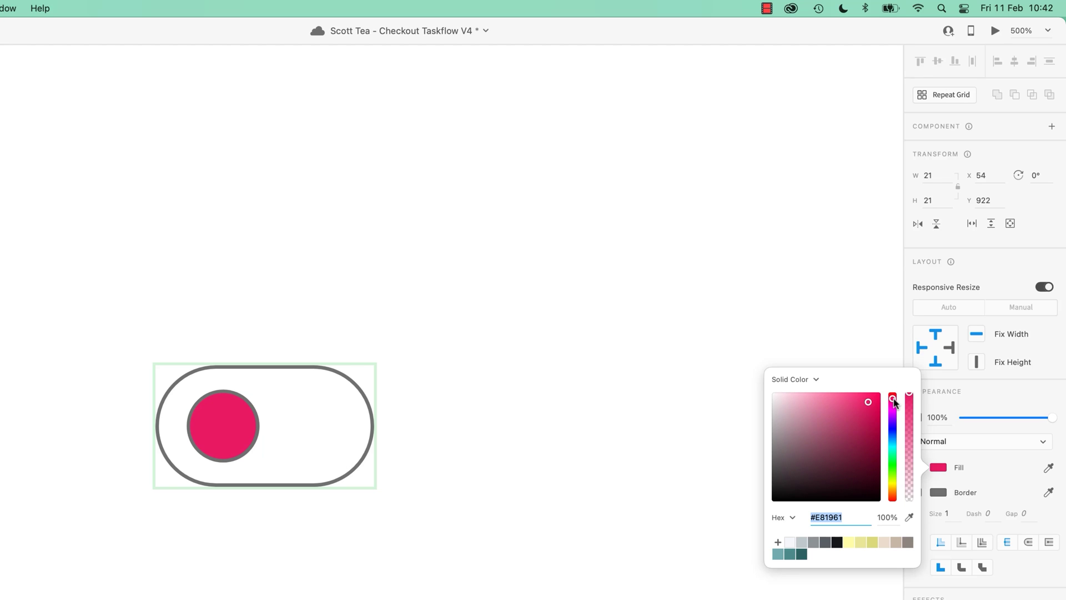
click(491, 536)
click(217, 452)
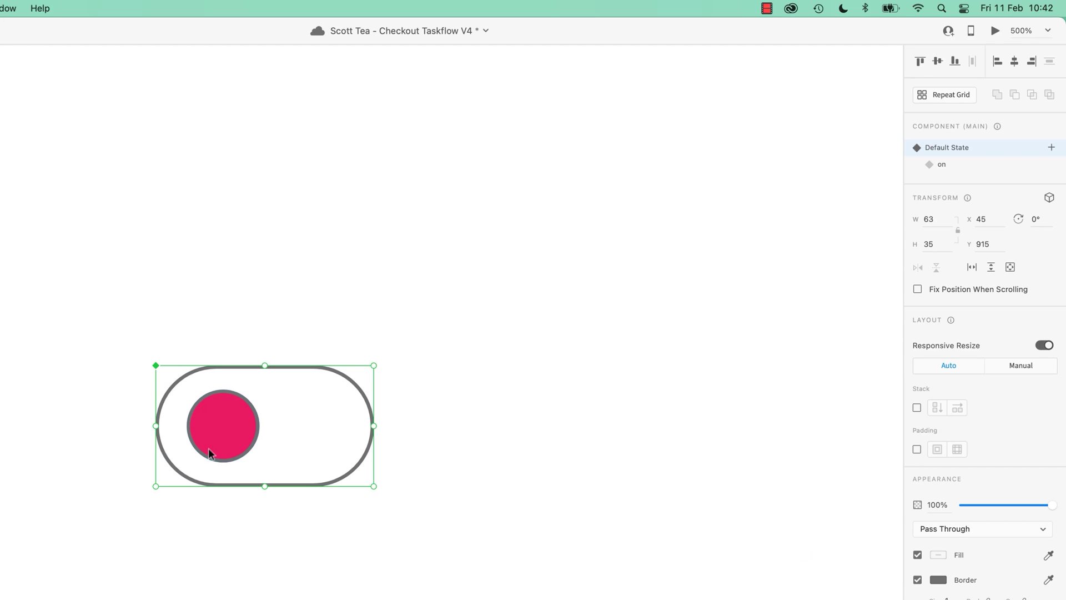
Put the toggle component in its 'on' state after checking the default state's knob.
click(944, 165)
double_click(340, 446)
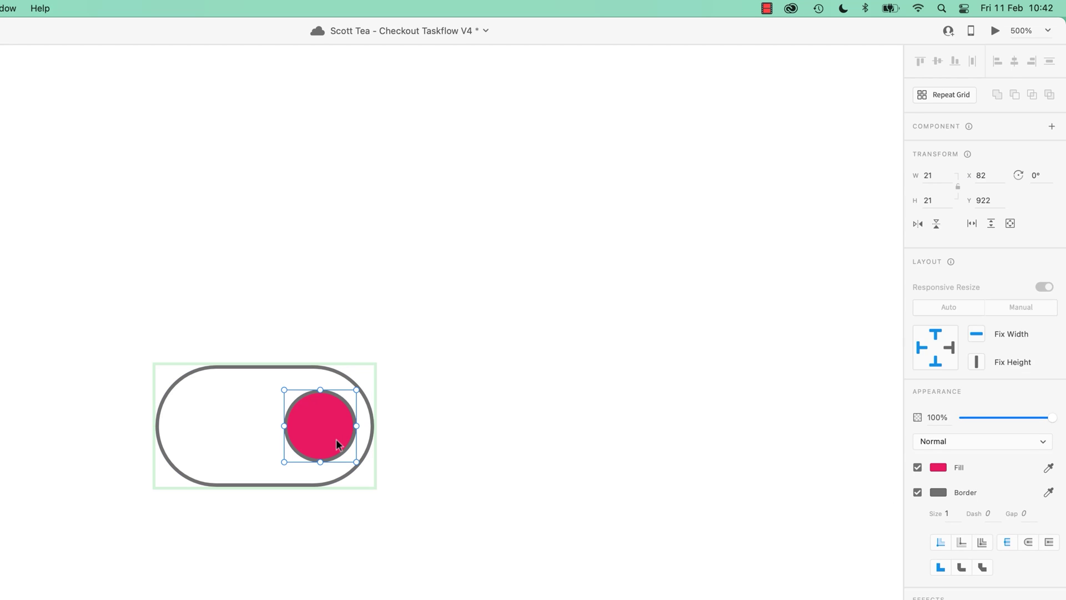
click(399, 420)
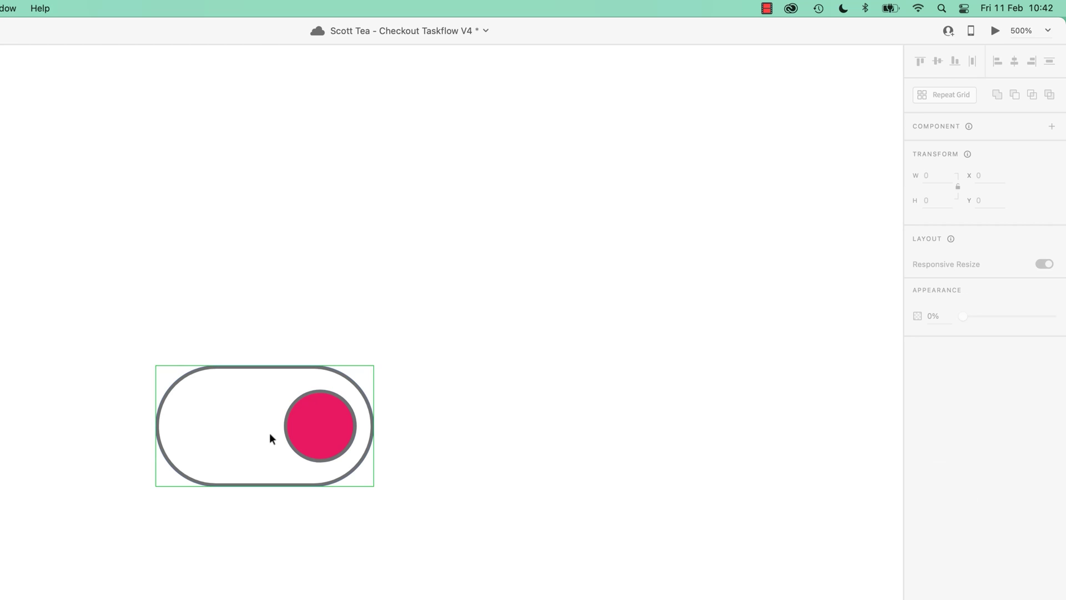
click(335, 433)
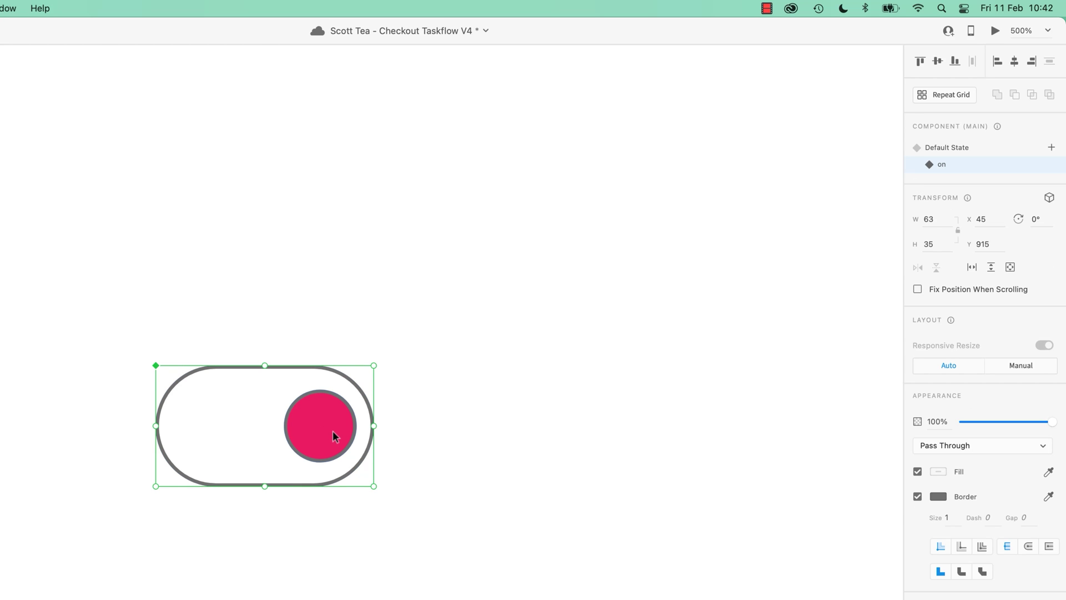
click(958, 149)
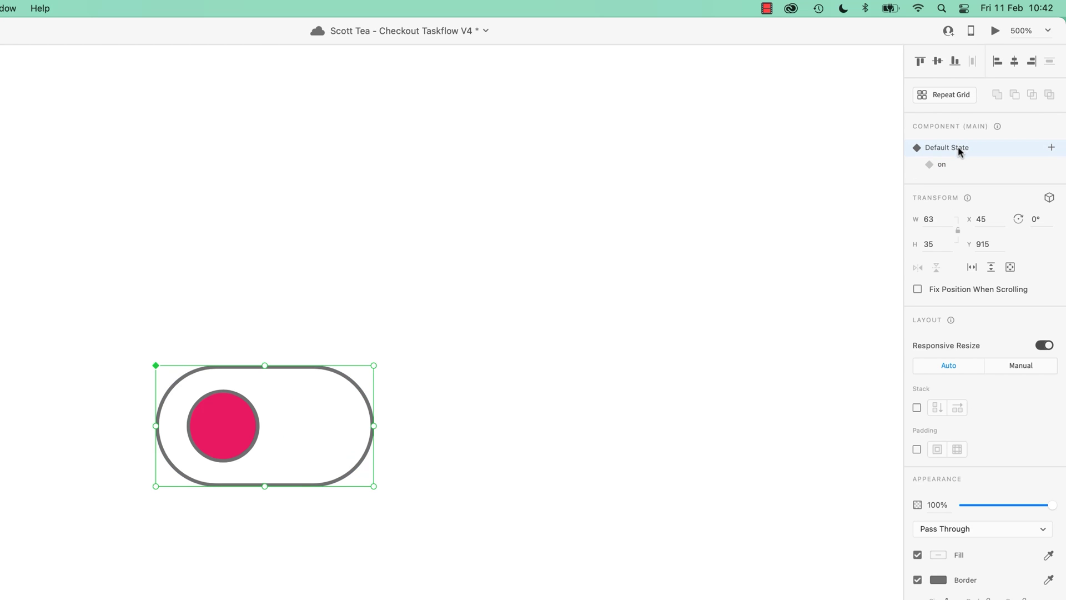
click(942, 167)
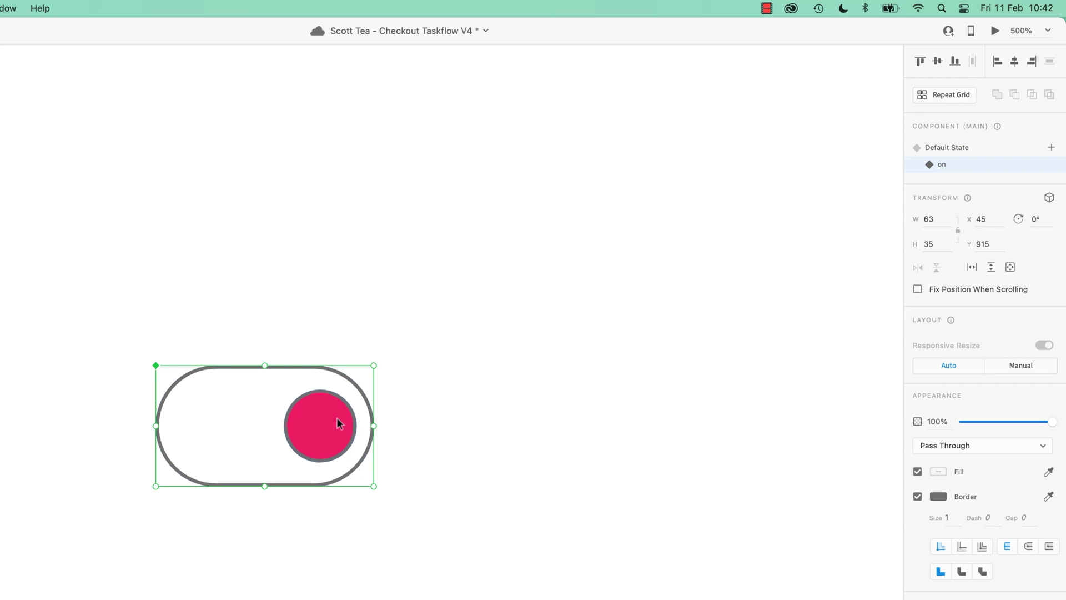
Fill the on-state knob green #21E819.
double_click(327, 431)
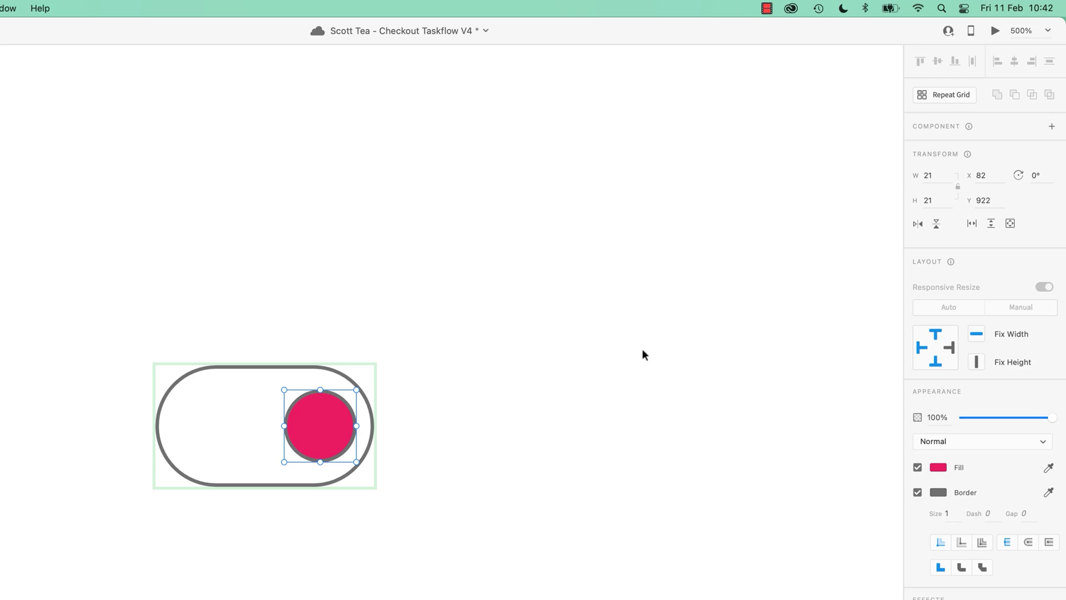
click(938, 468)
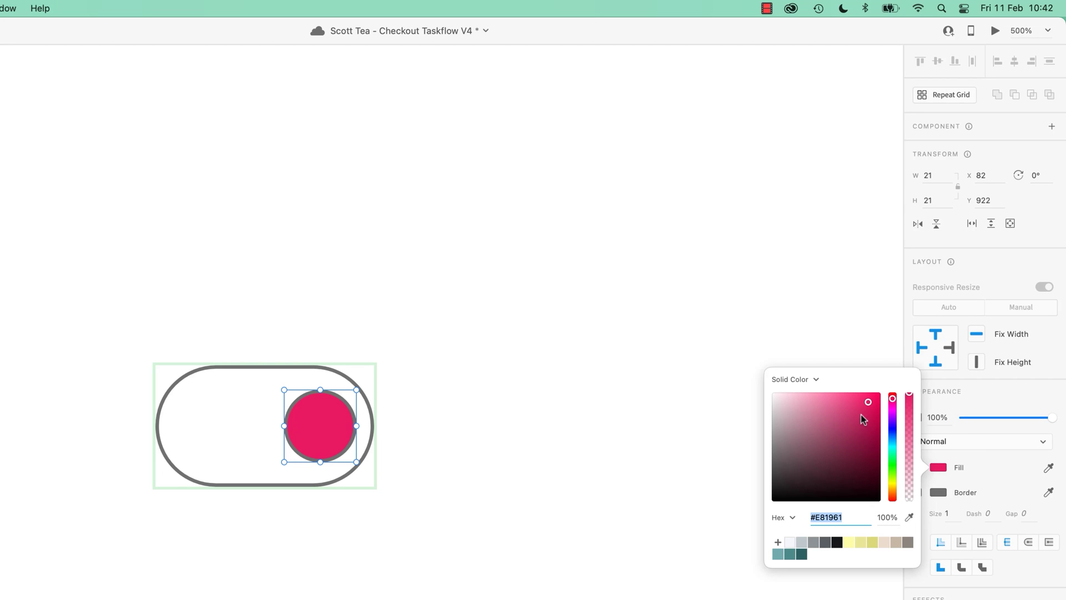
click(892, 464)
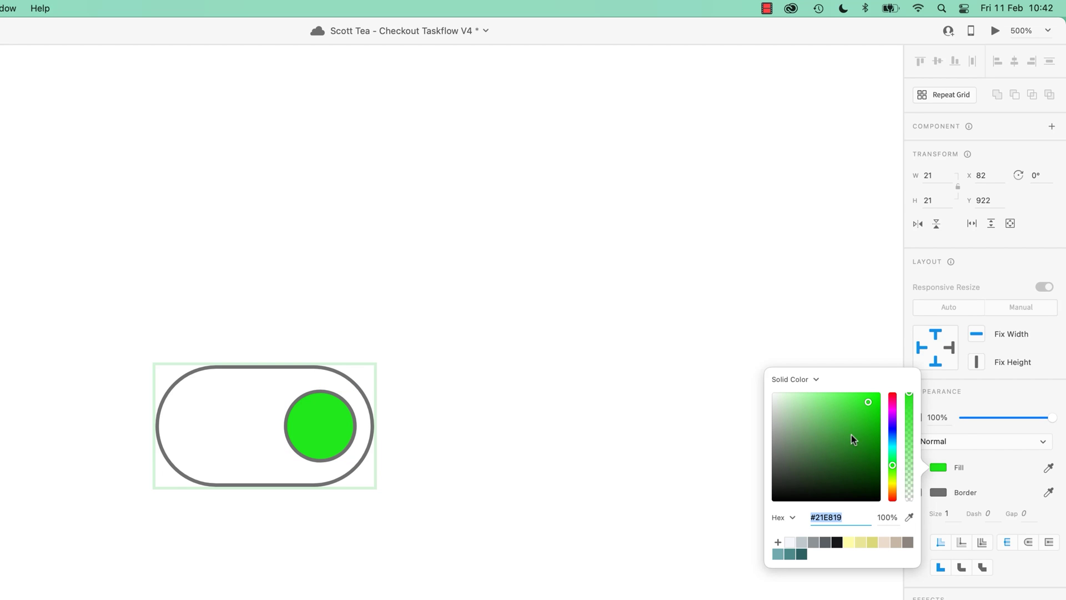
drag(853, 439, 860, 414)
click(467, 465)
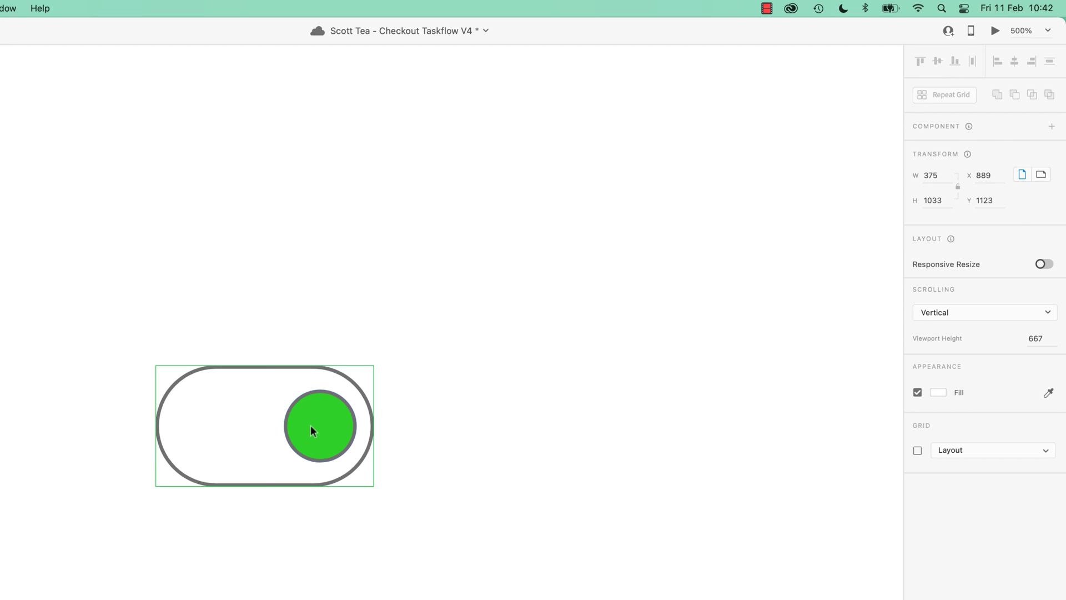
Preview the checkout and flip the toggle on and off several times.
click(313, 431)
click(995, 31)
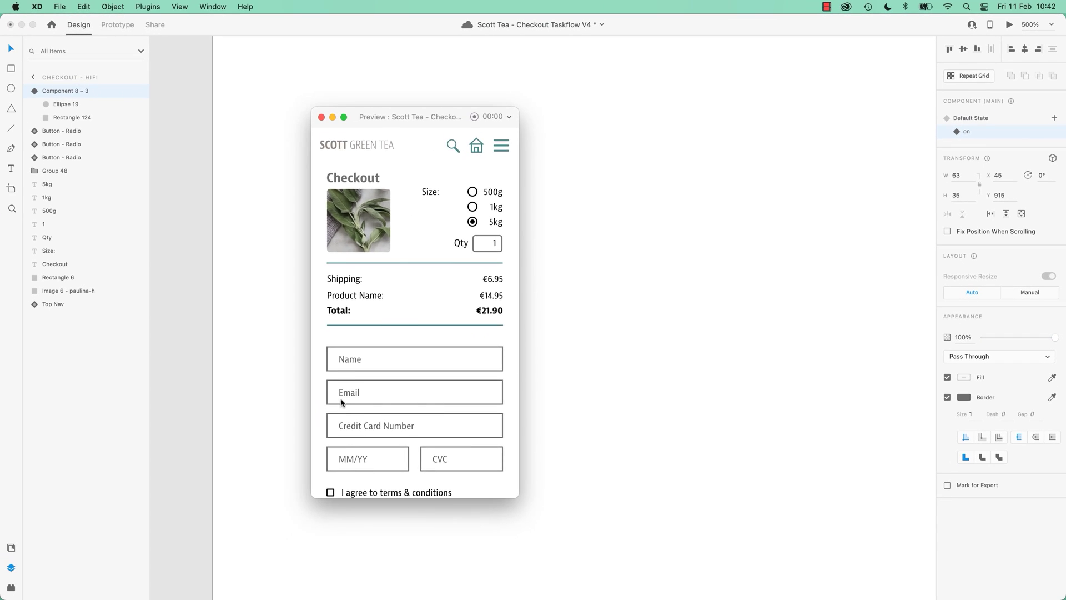
scroll(341, 401, down, 5)
click(357, 444)
click(356, 450)
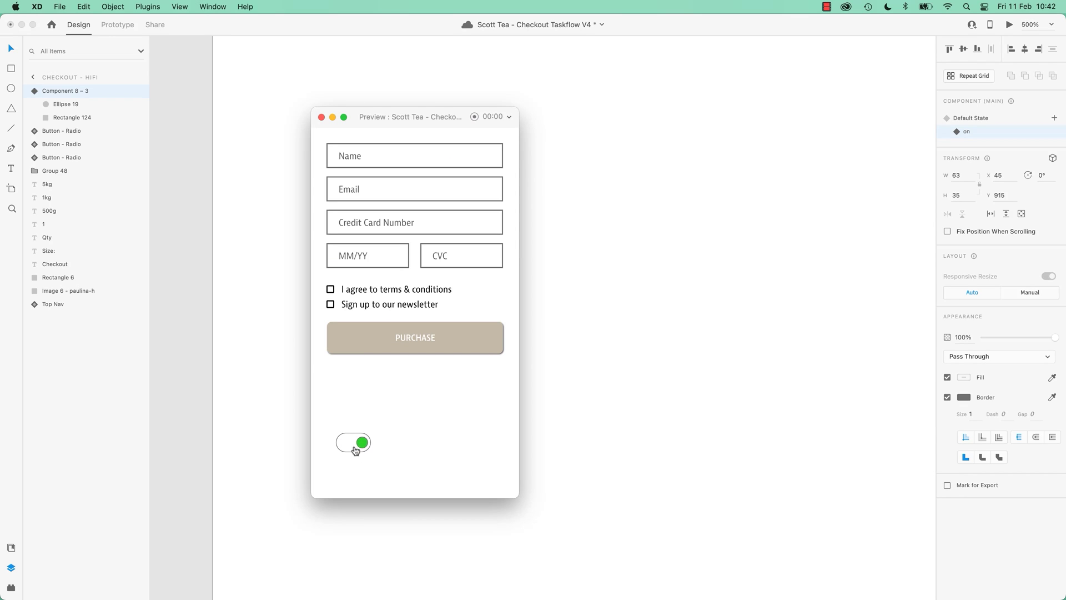
click(355, 449)
click(358, 452)
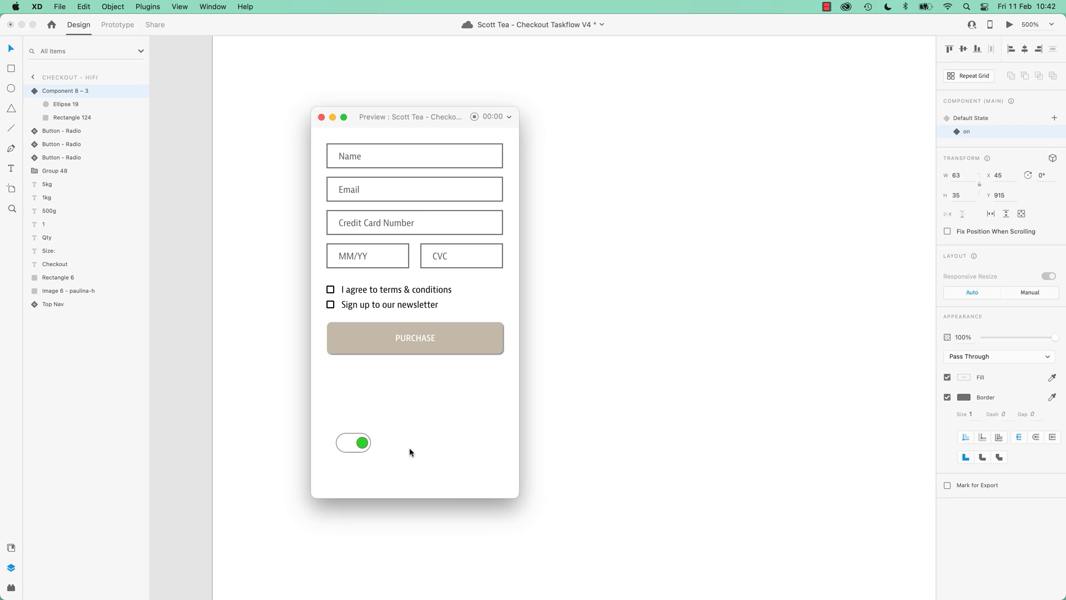
click(322, 117)
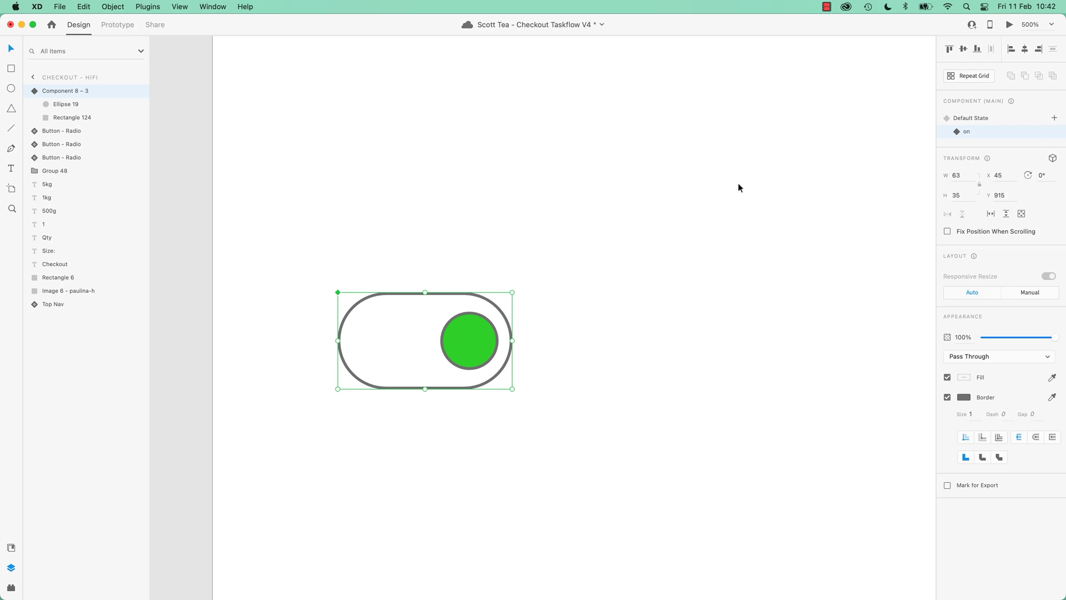
Set the toggle back to Default State with its pink knob and retest it in preview.
click(970, 118)
click(657, 306)
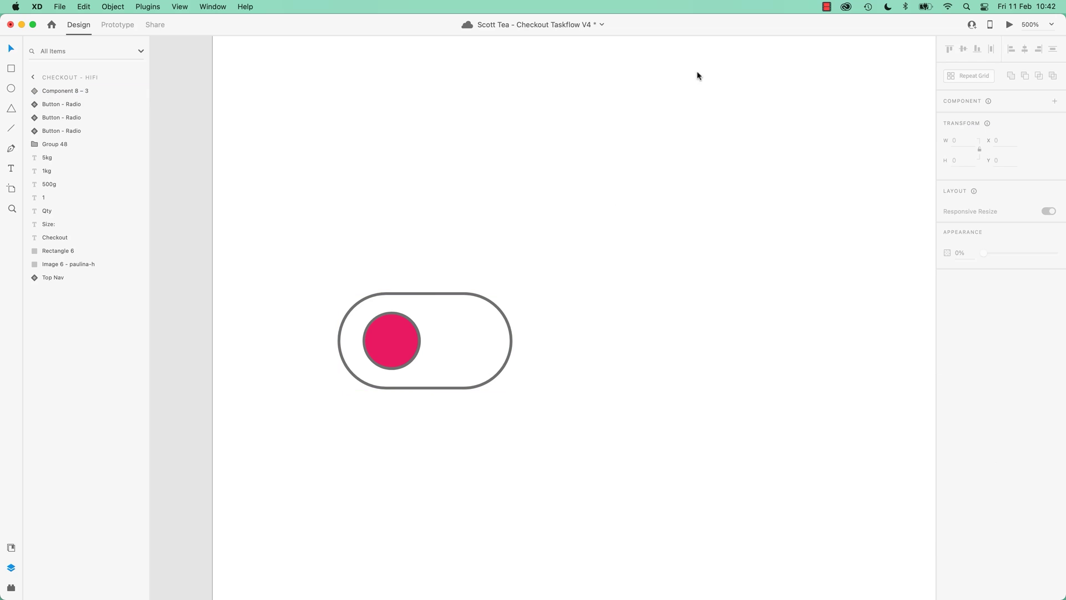
click(1009, 25)
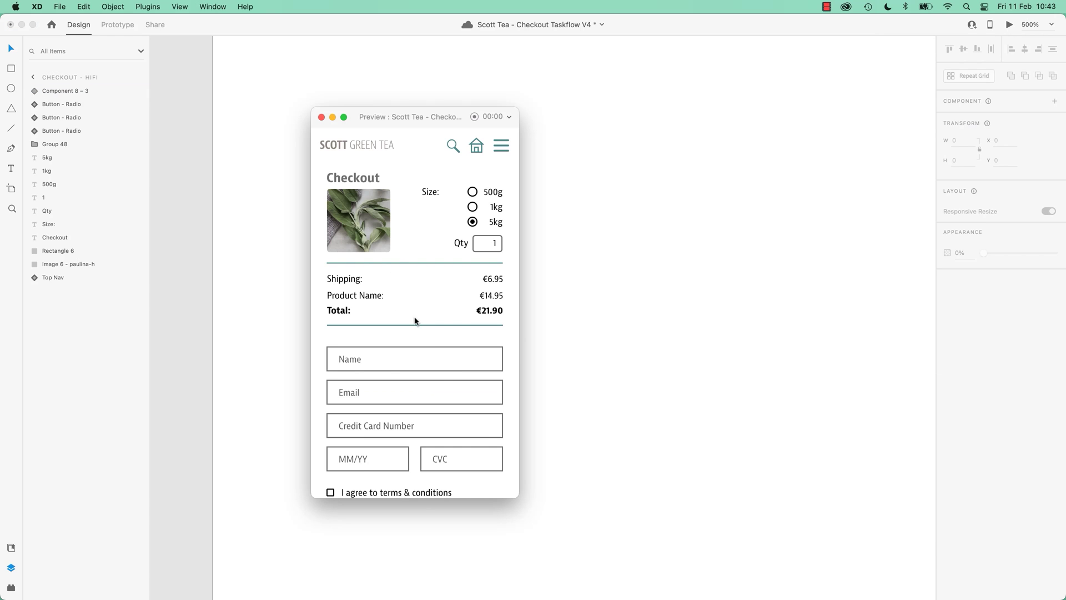
scroll(416, 322, down, 5)
click(348, 468)
click(348, 469)
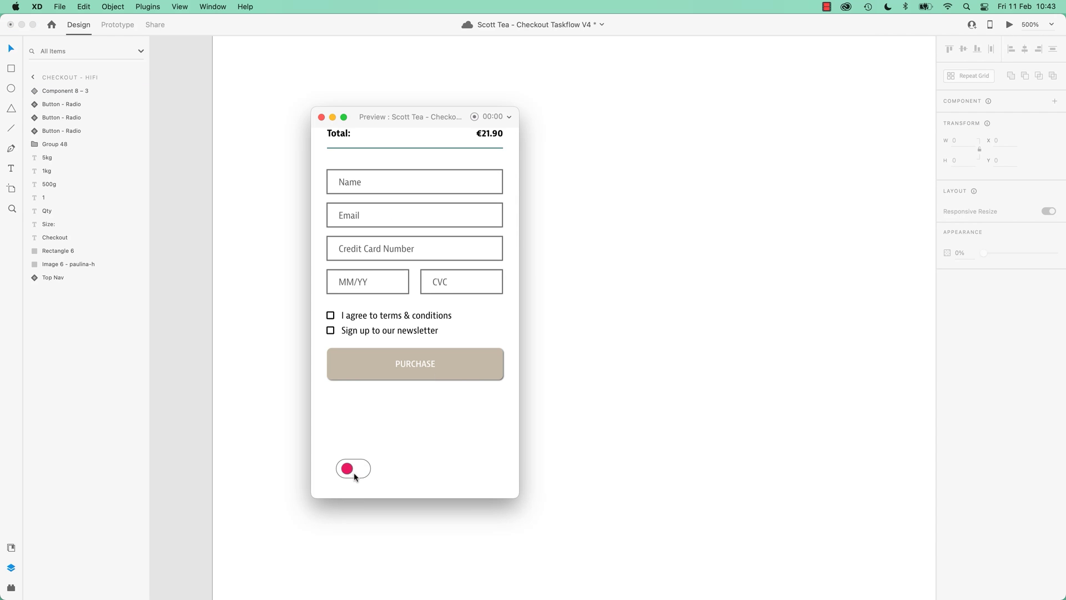
click(350, 471)
click(351, 473)
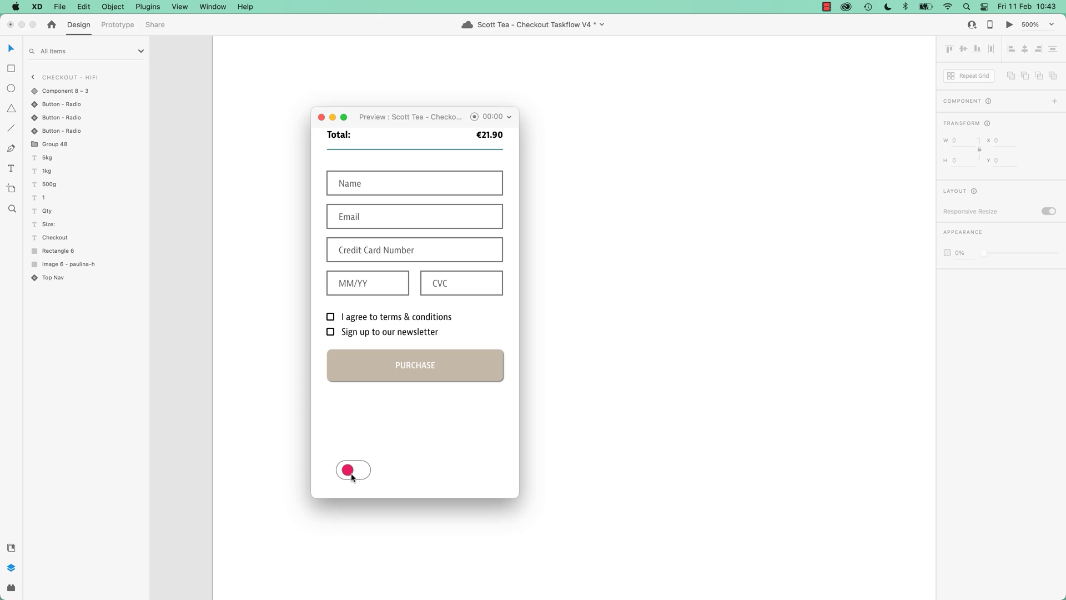
click(321, 118)
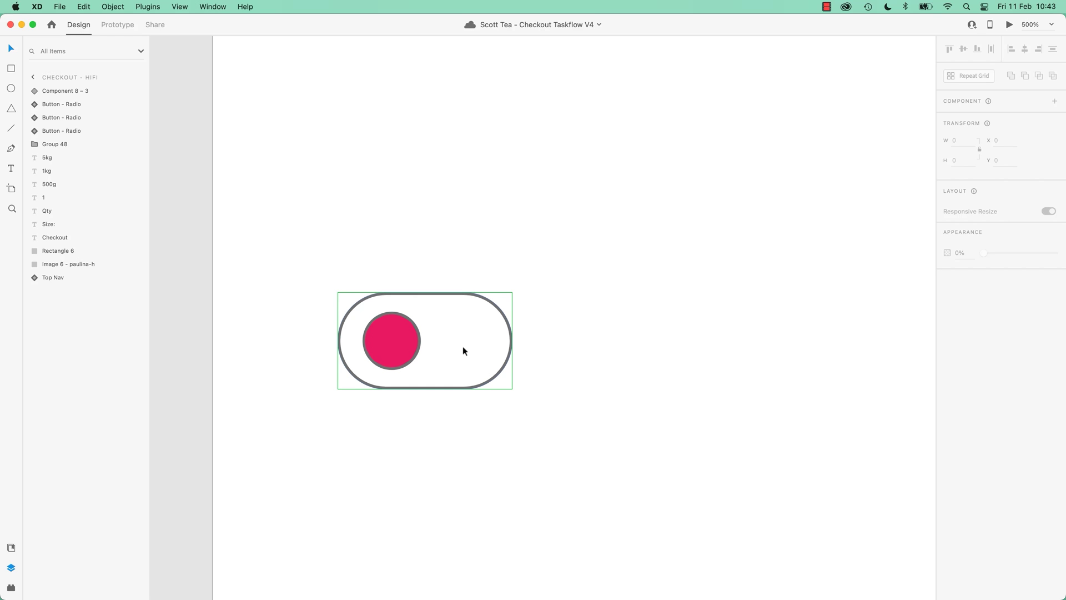
Select the toggle and view its tap Auto-Animate interaction into the on state in Prototype mode.
click(415, 337)
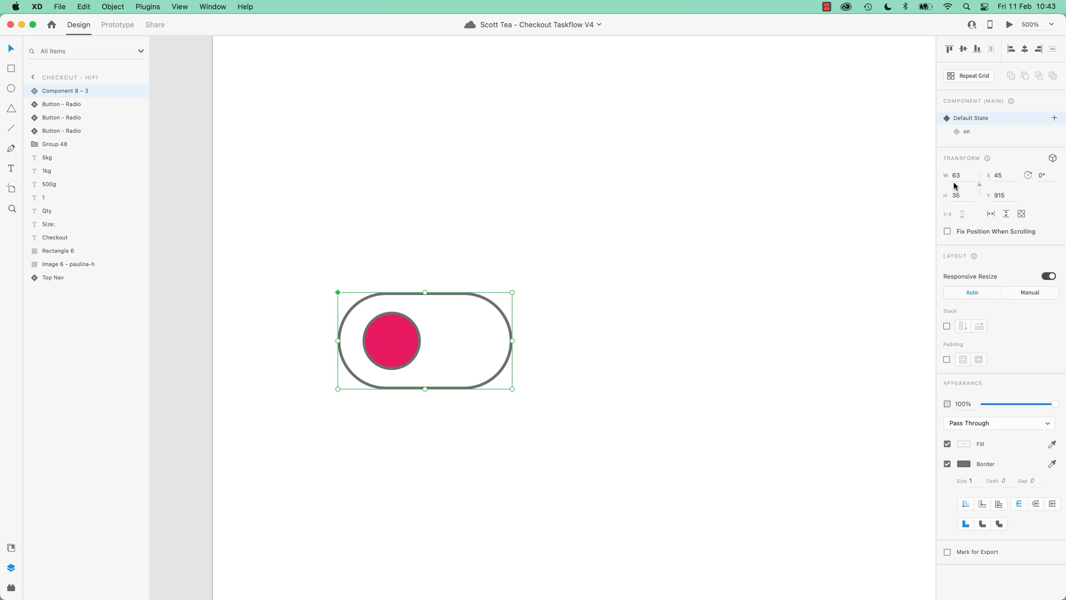
click(115, 25)
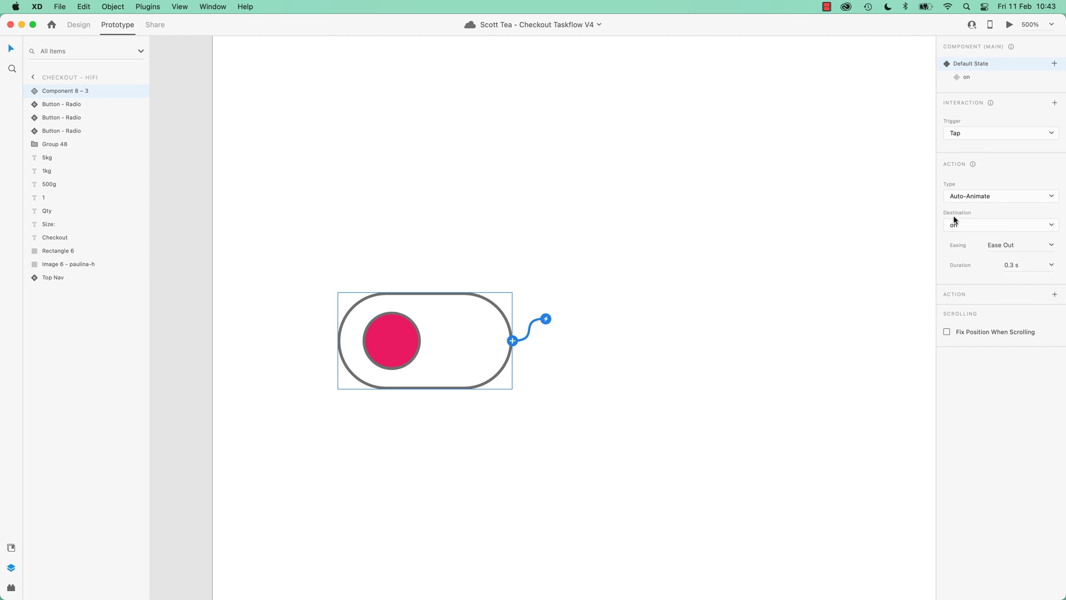
Set the Default State transition easing to Ease In-Out and test it in preview.
click(1051, 245)
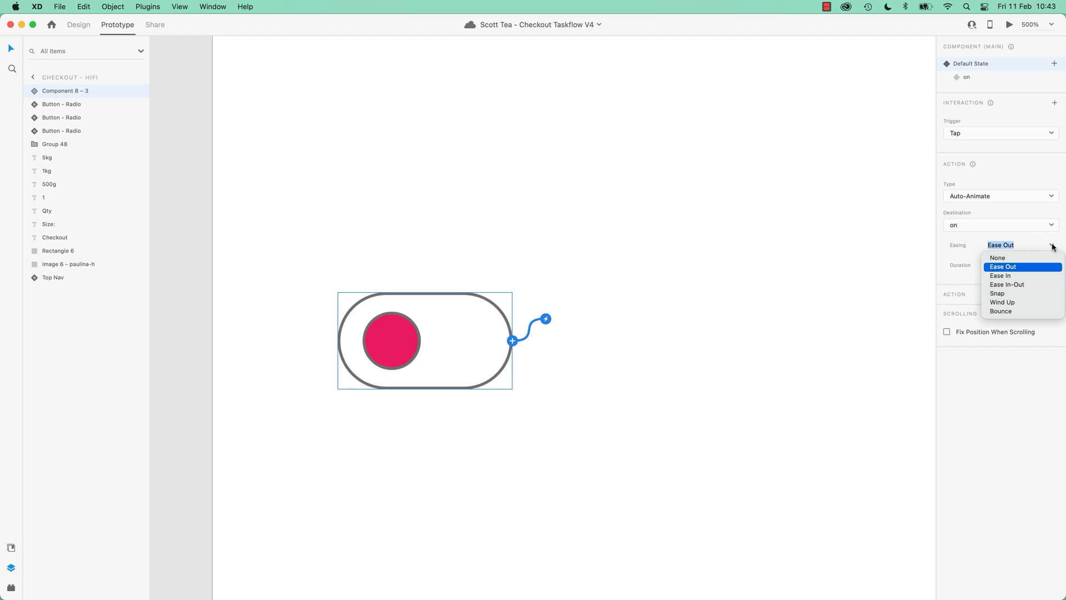
click(1008, 285)
click(1010, 24)
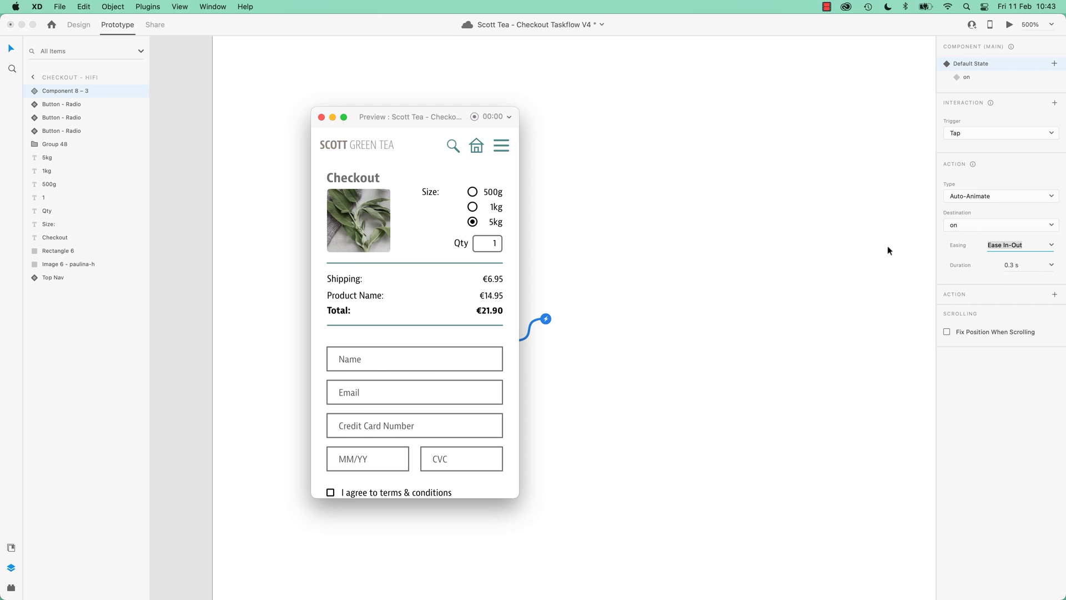
scroll(456, 367, down, 5)
click(358, 472)
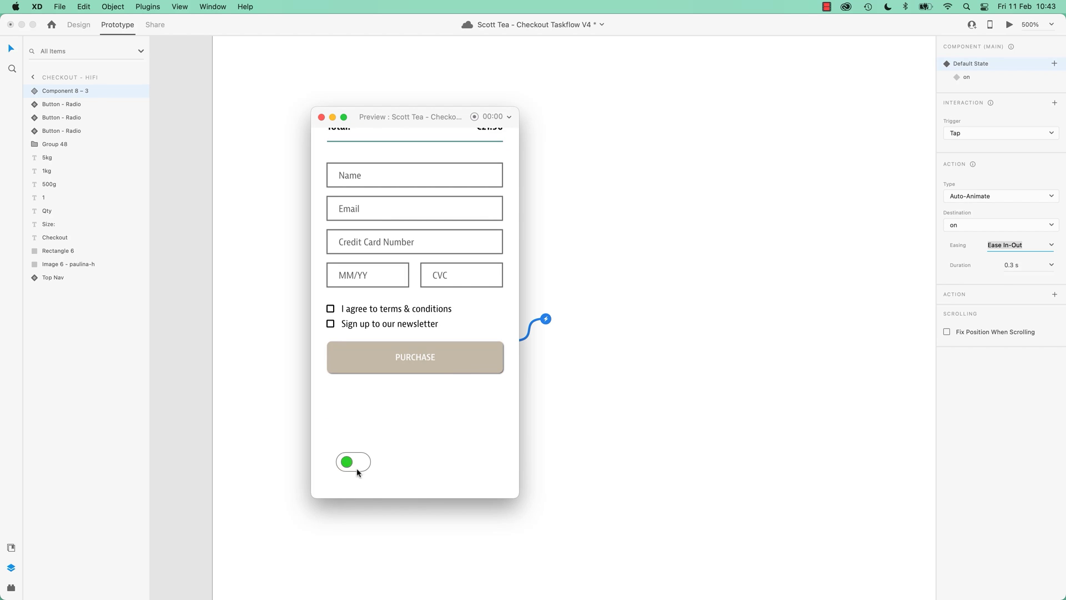
click(356, 467)
click(353, 467)
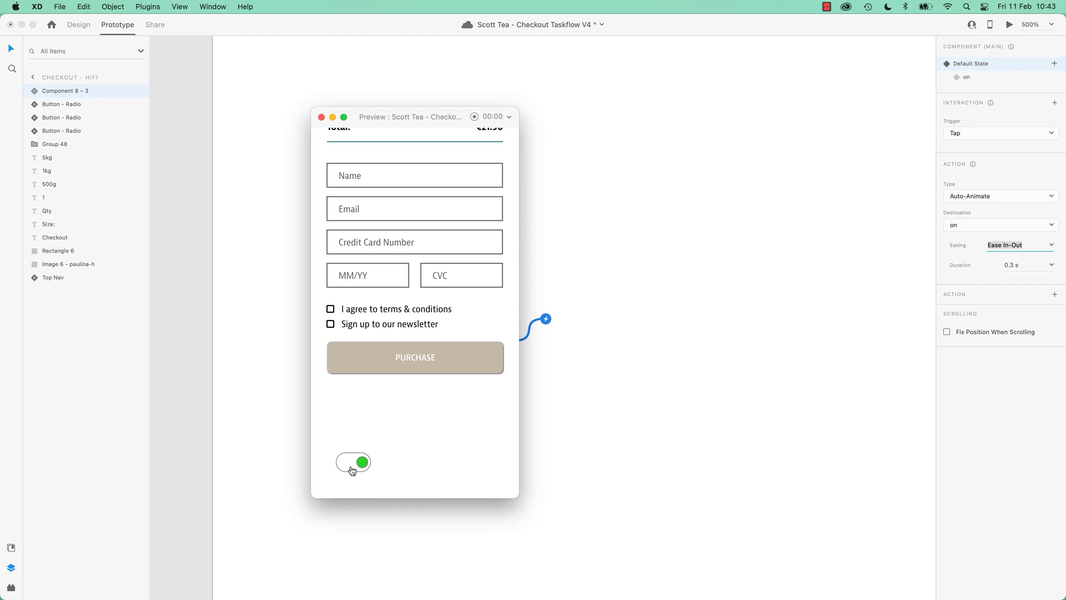
click(321, 117)
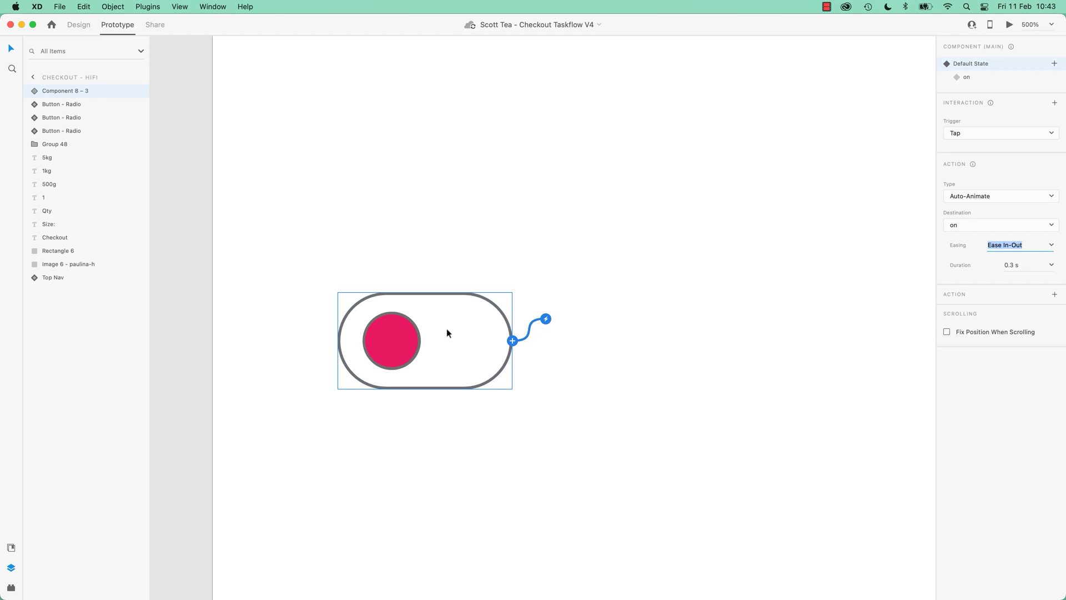
Change the Default State transition easing to Bounce and test it in preview.
click(1052, 245)
click(1001, 310)
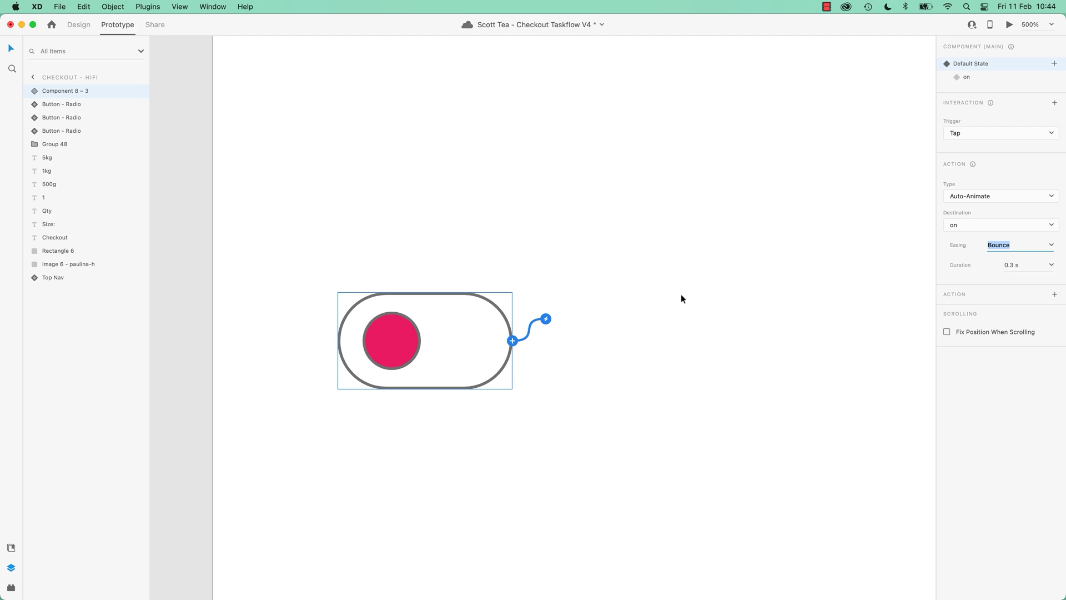
click(1009, 25)
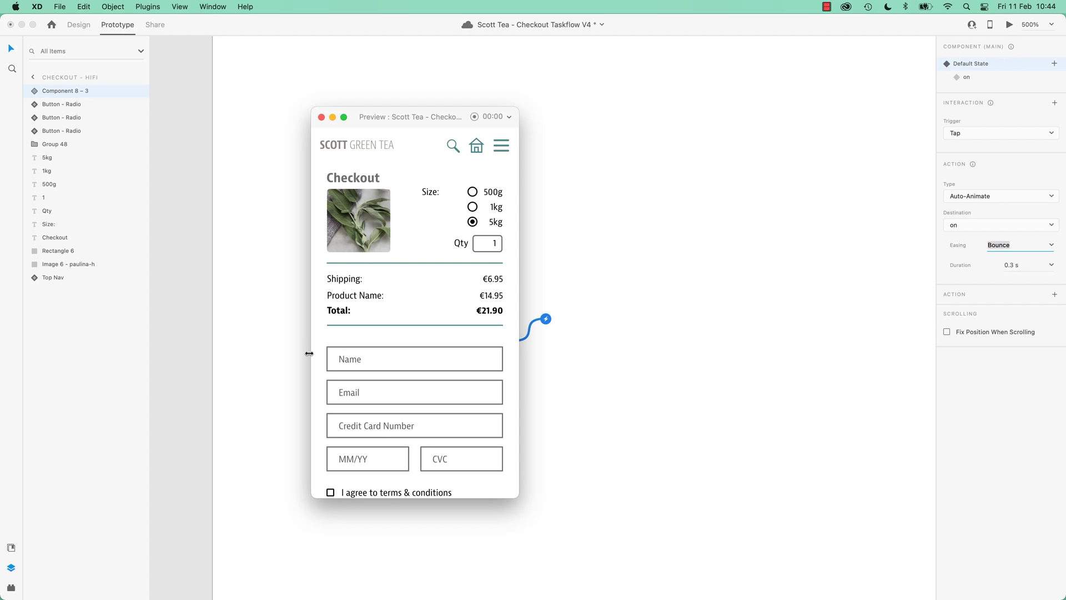
scroll(391, 376, down, 5)
click(351, 475)
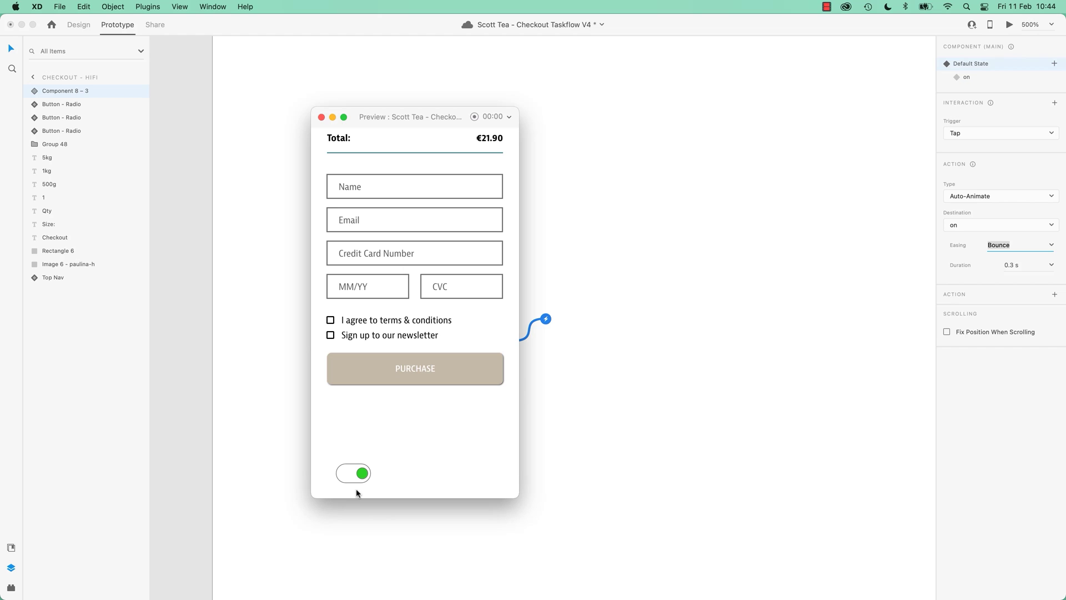
click(354, 477)
click(352, 478)
click(353, 479)
click(353, 477)
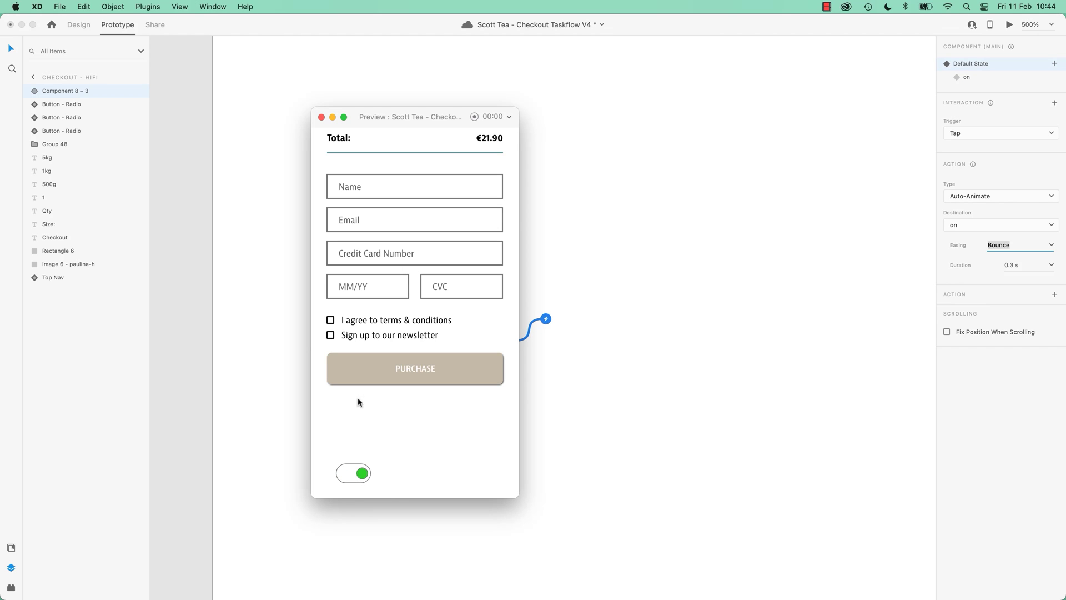
click(321, 116)
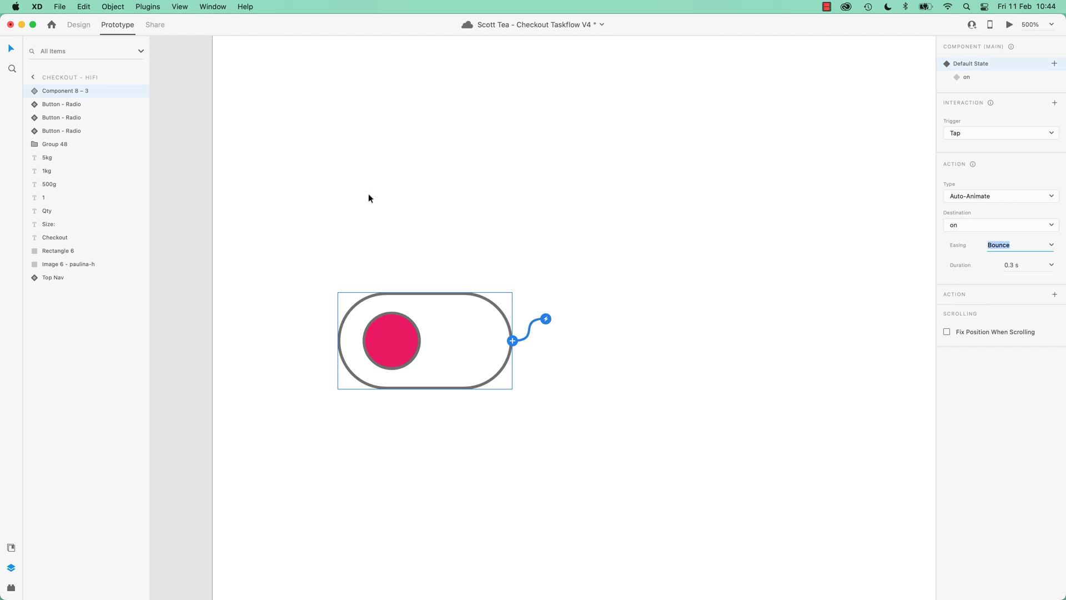
Give the on state's transition back to Default State Bounce easing, test it in preview, and save.
click(966, 78)
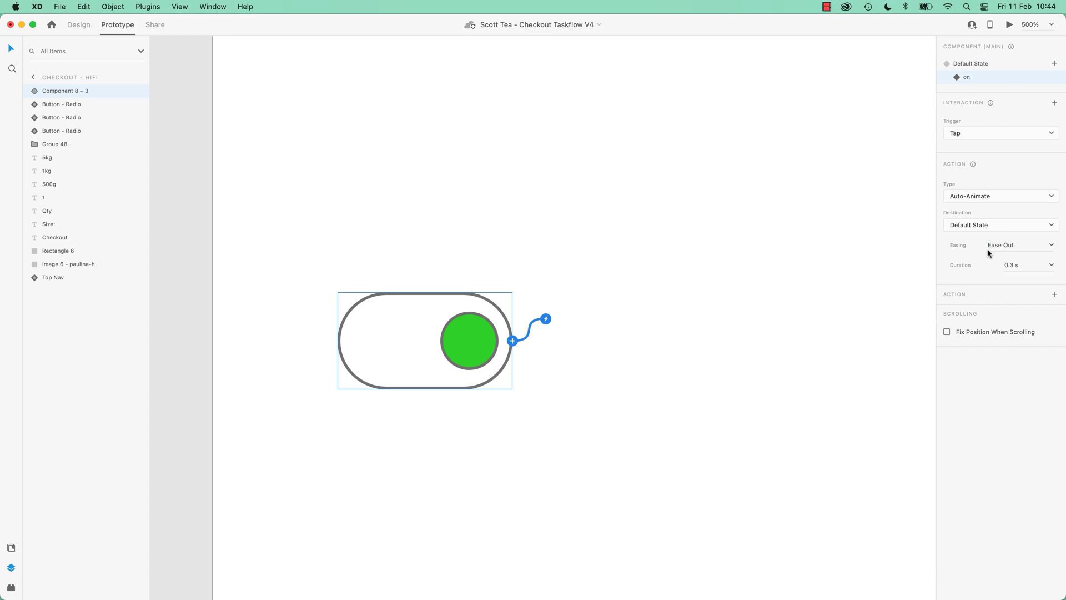
click(1051, 245)
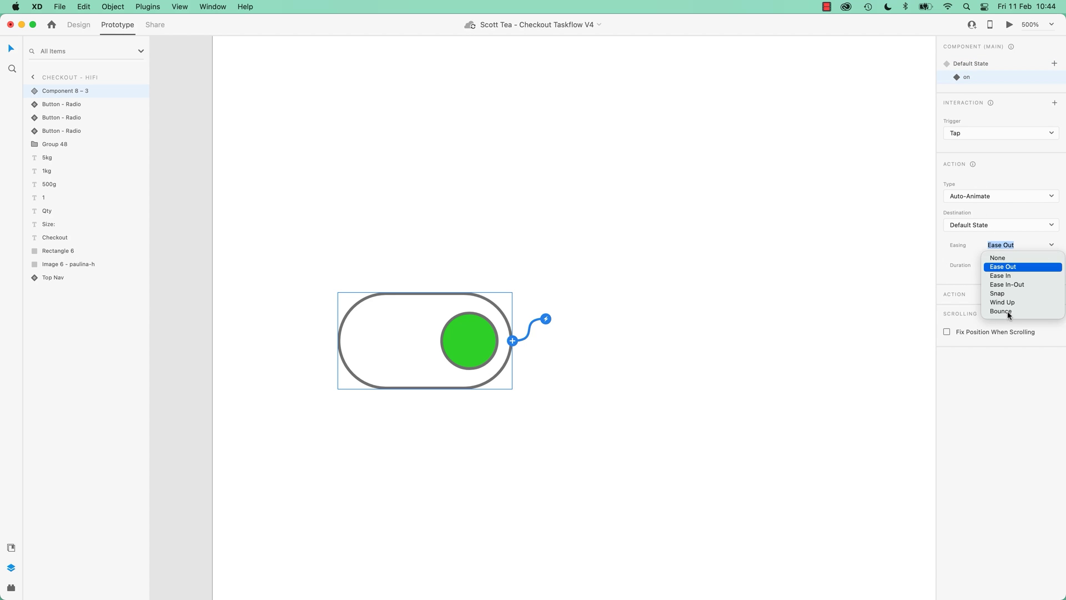
click(1008, 311)
click(1009, 25)
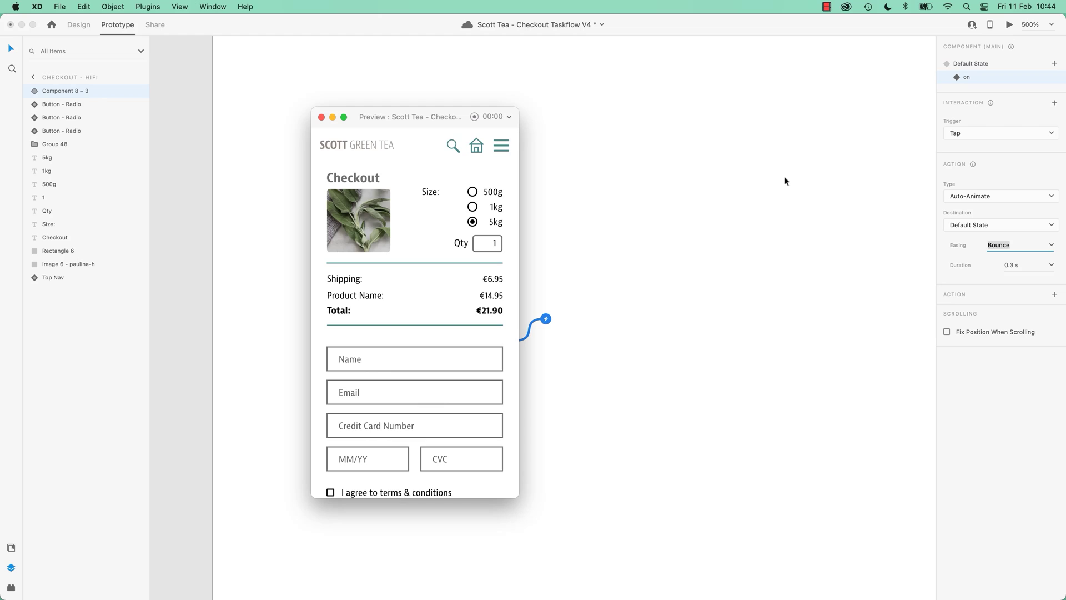
scroll(438, 398, down, 5)
click(352, 447)
click(352, 449)
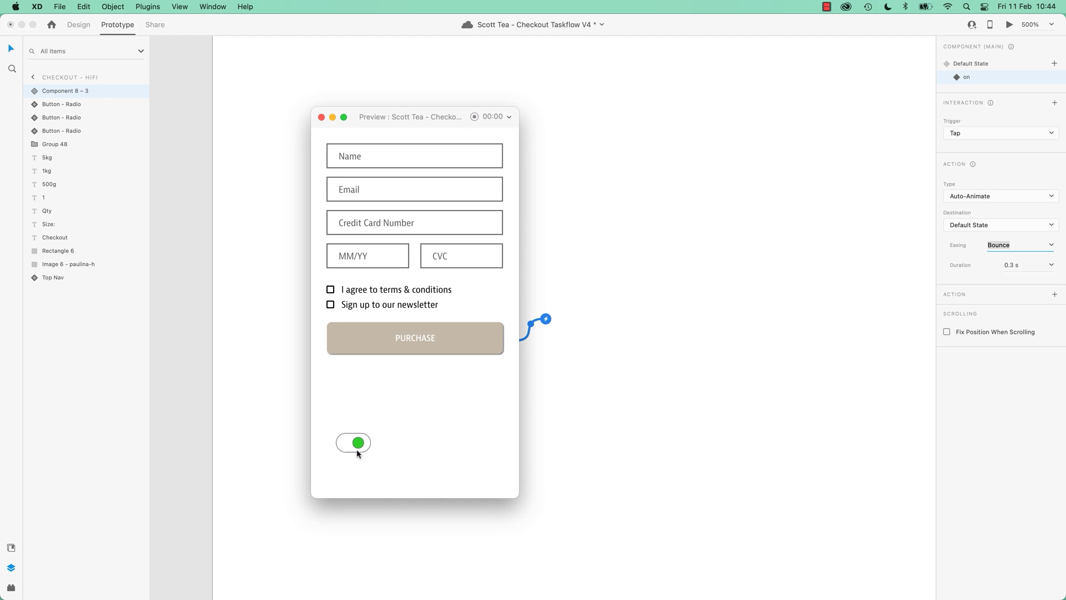
click(355, 448)
click(358, 447)
click(358, 448)
click(356, 447)
click(353, 446)
click(353, 445)
click(321, 117)
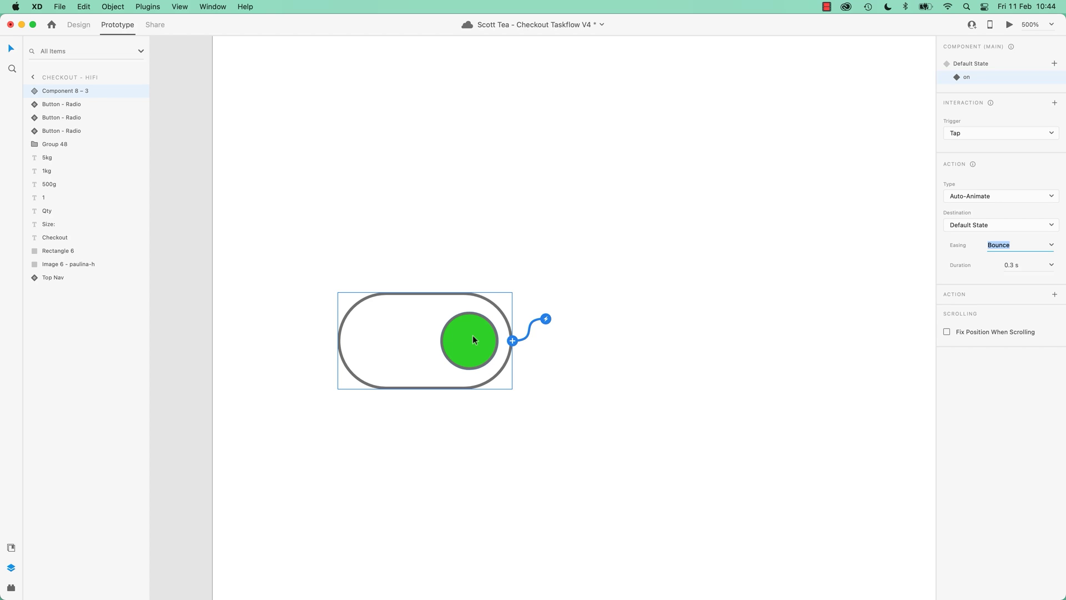
key(super+s)
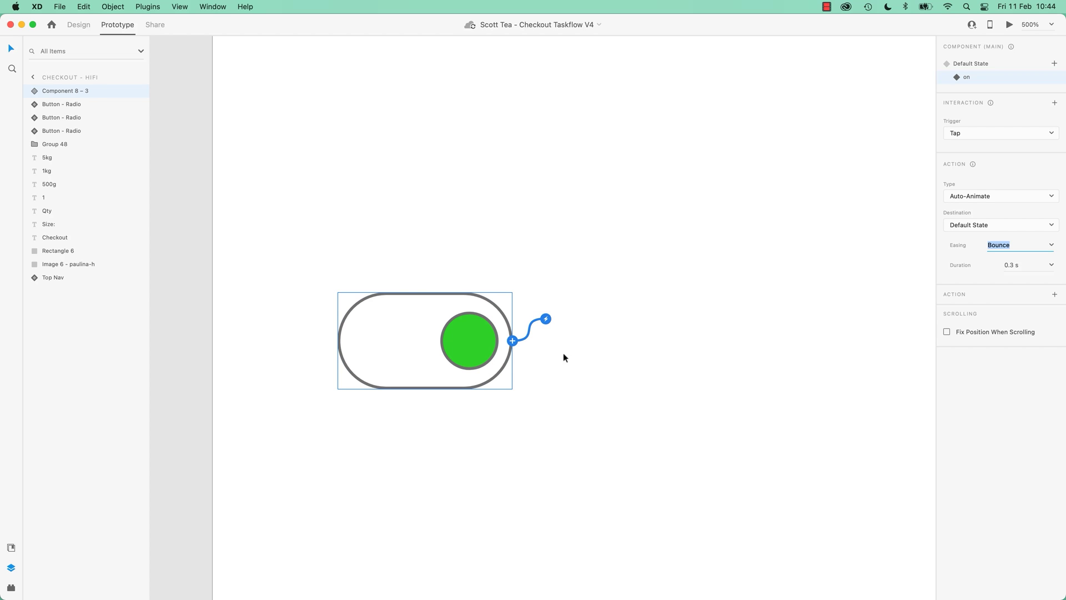
Delete the toggle component's 'on' state.
click(587, 302)
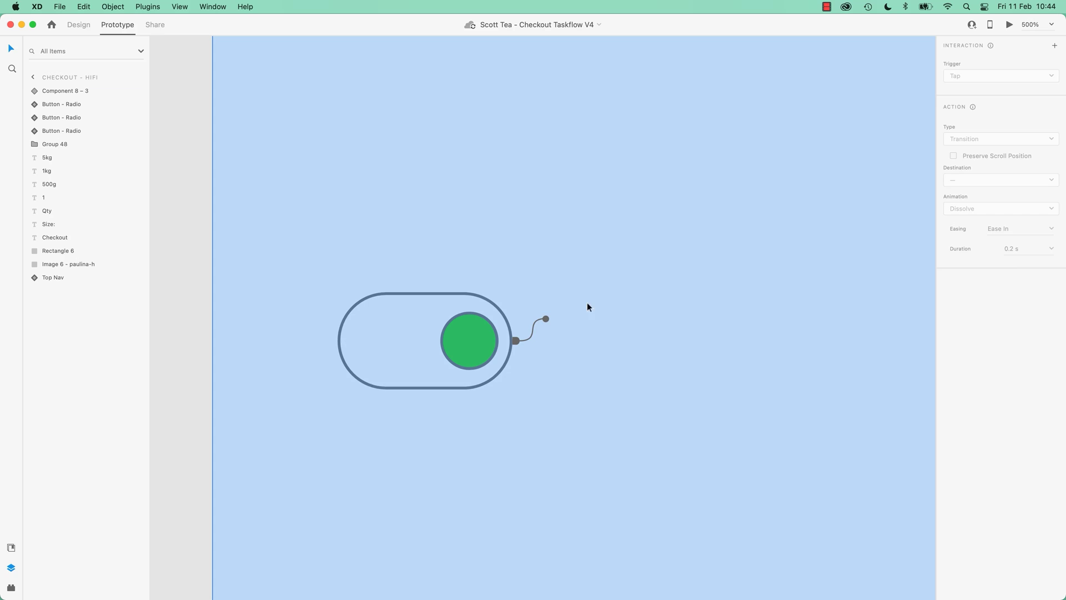
click(485, 346)
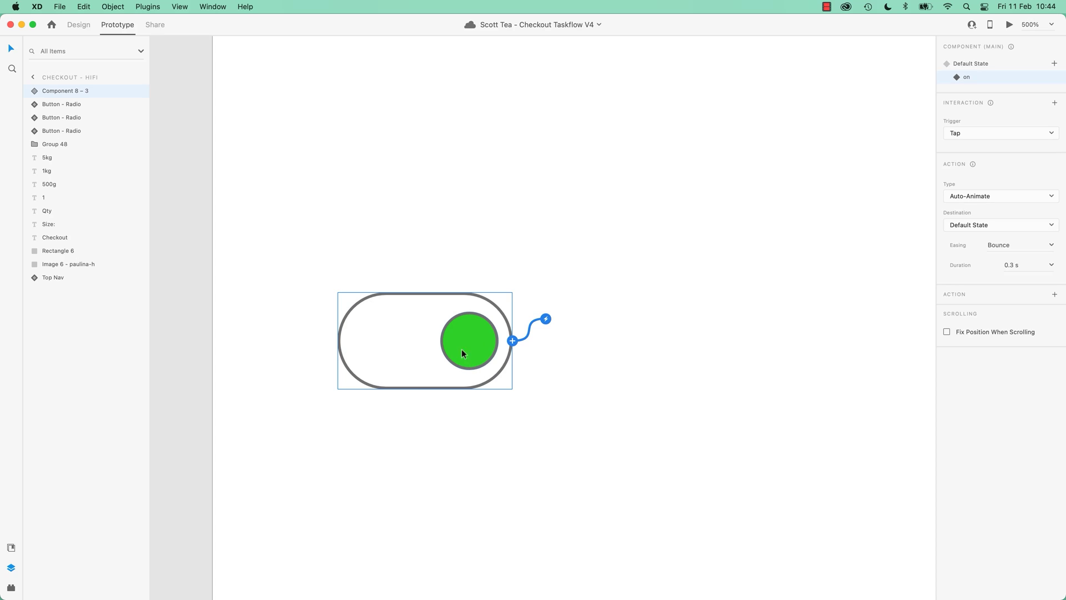
right_click(964, 79)
click(983, 82)
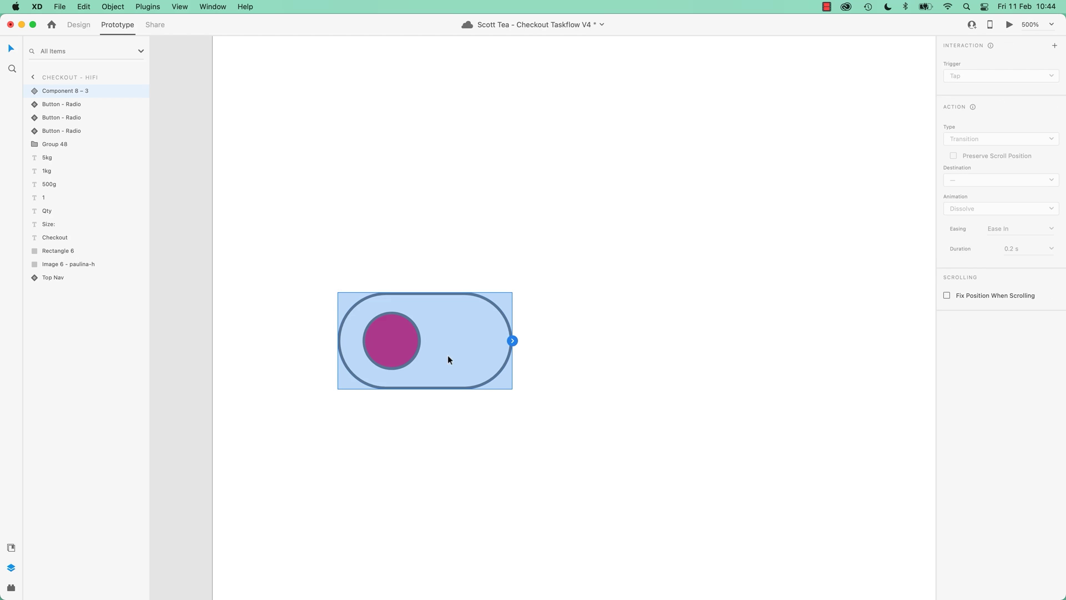
Rename the toggle component layer to 'Button - Toggle' and zoom in on it.
click(76, 30)
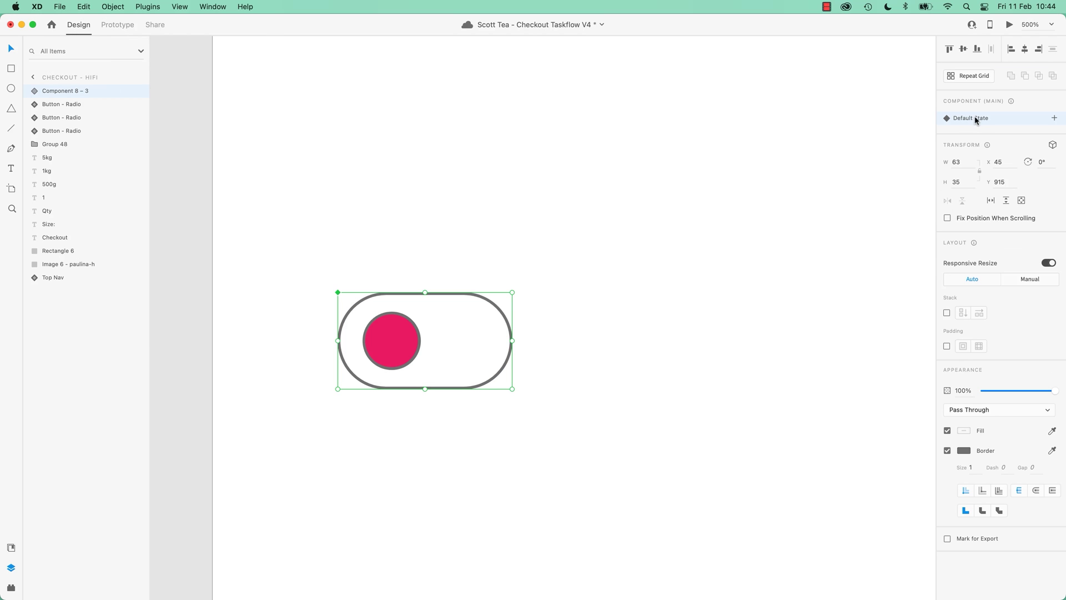
double_click(70, 92)
text(But)
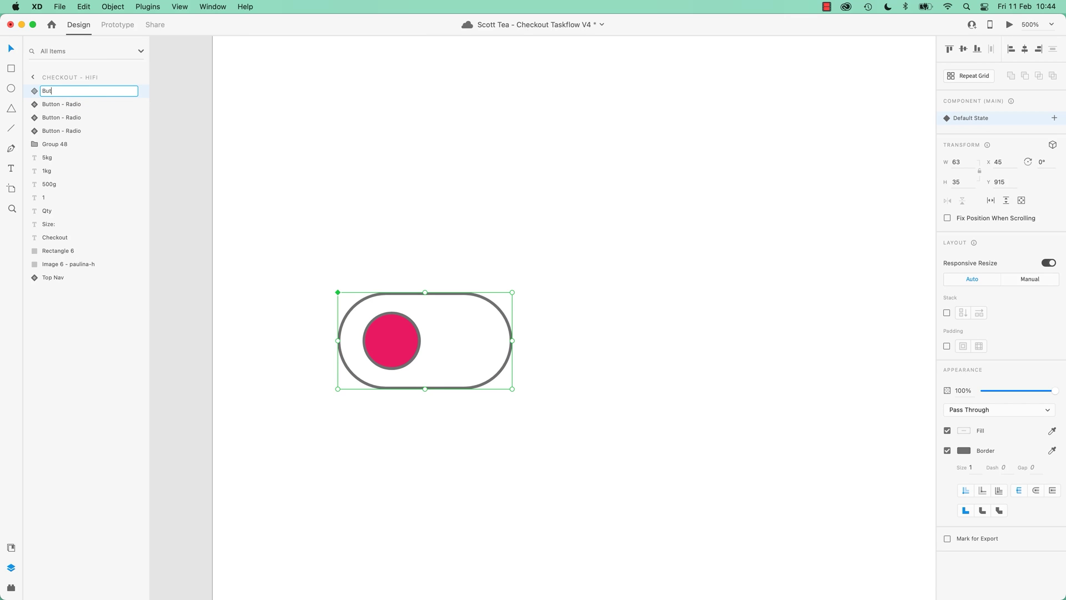
text(ton - Toggle)
key(Return)
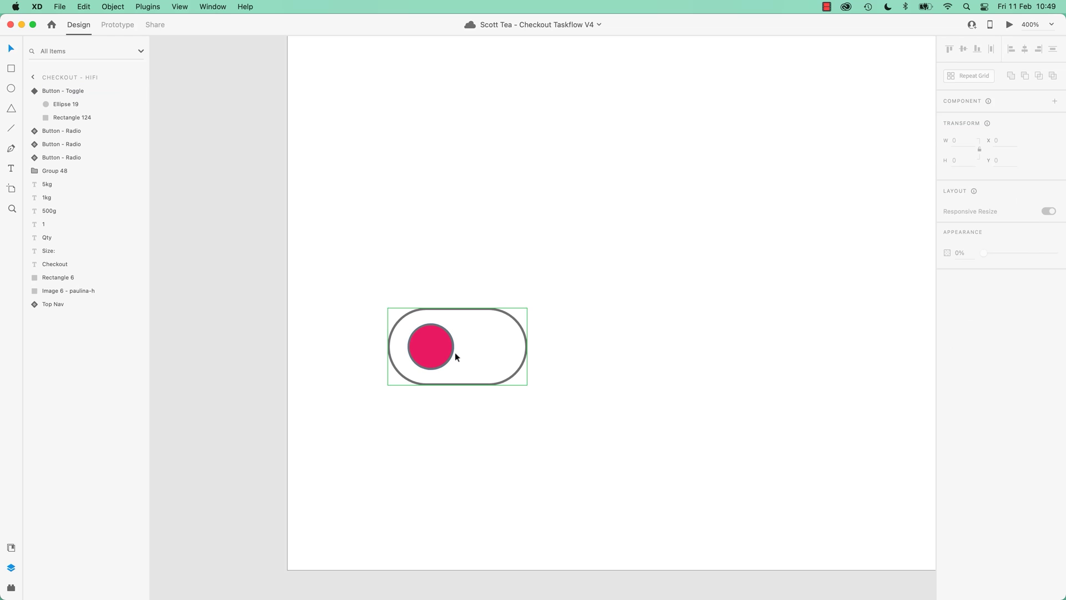
click(424, 352)
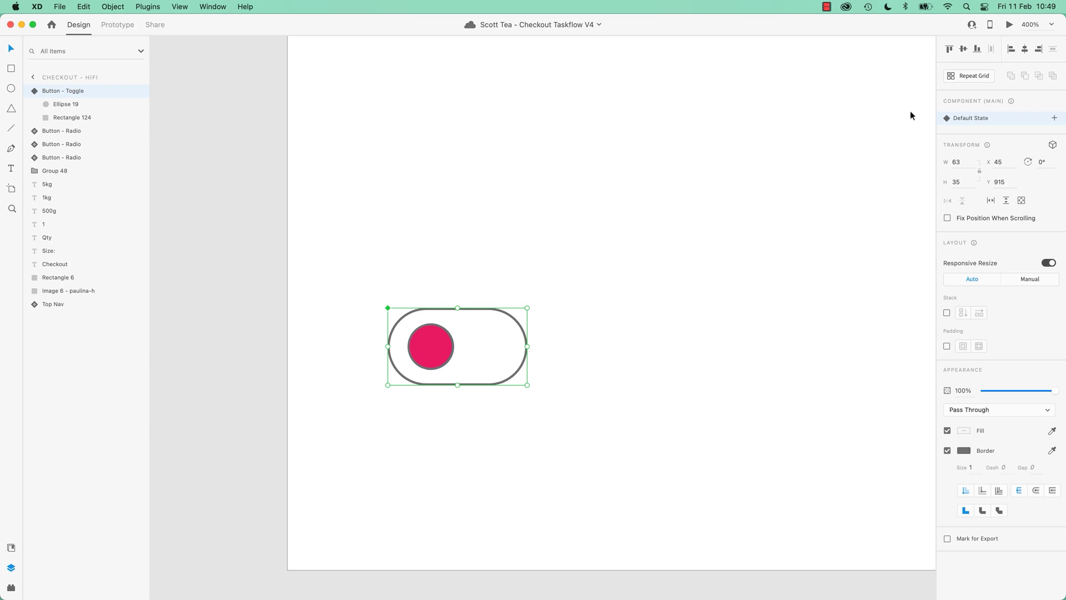
key(super+equal)
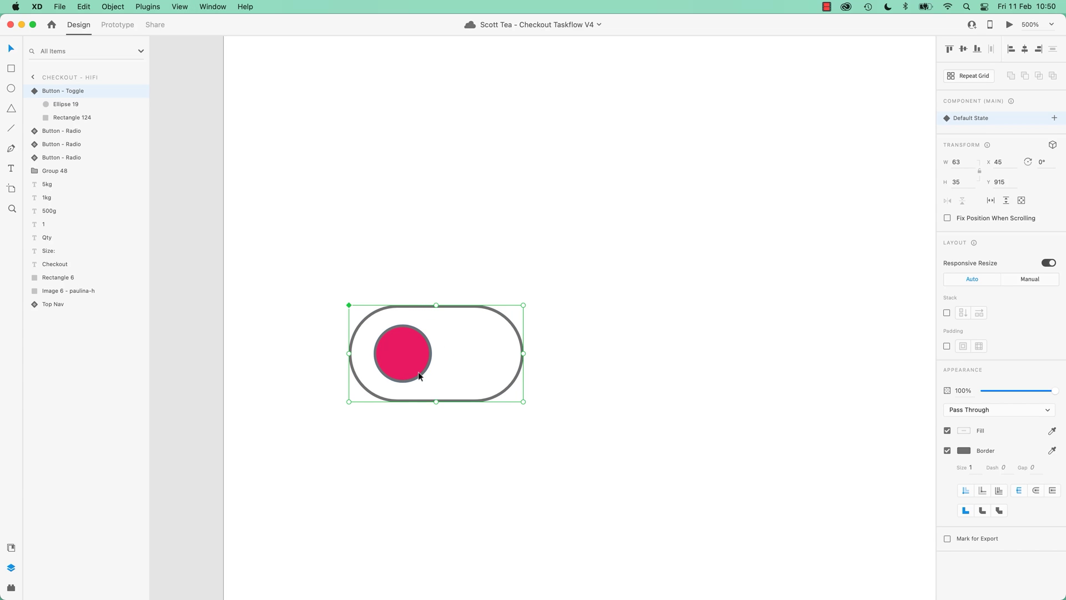
Enlarge the knob, then give the track an inner shadow and a pale #F5F7FA fill.
double_click(406, 360)
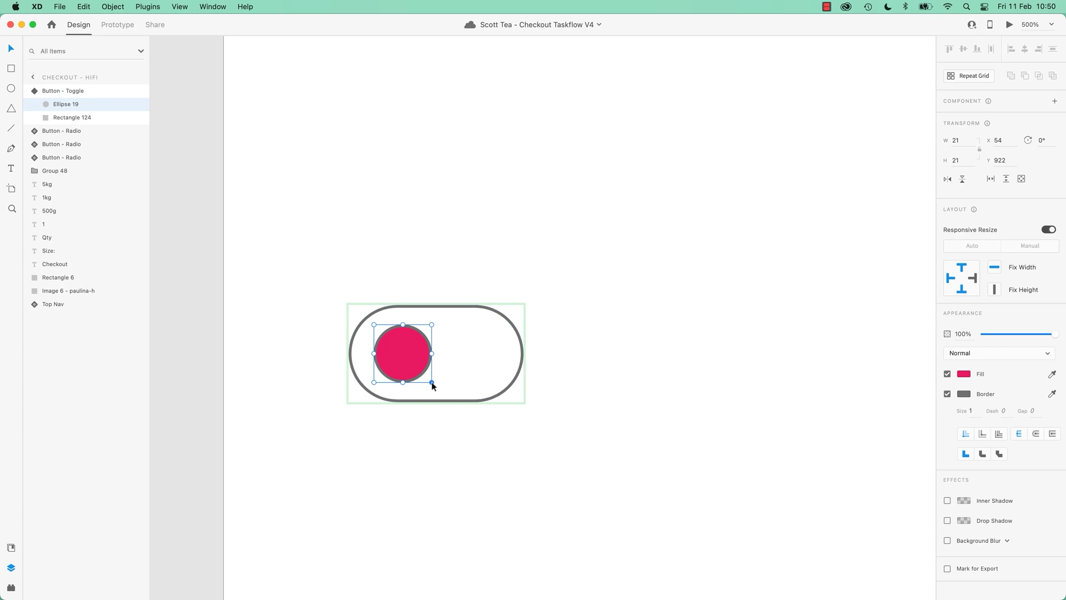
mouse_move(431, 382)
mouse_down()
mouse_move(446, 398)
mouse_move(438, 395)
mouse_up()
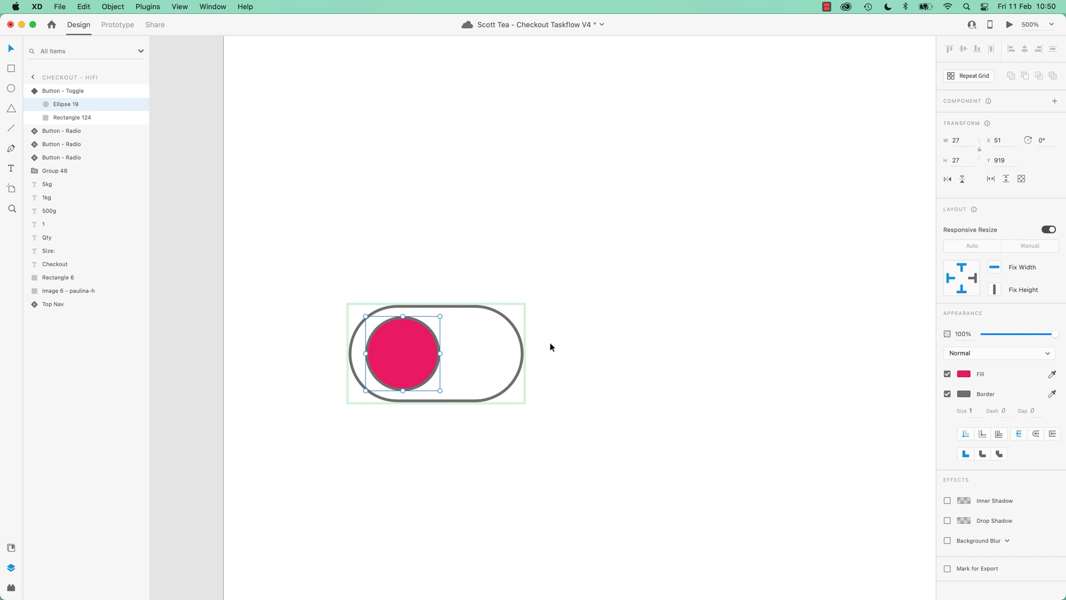
click(498, 332)
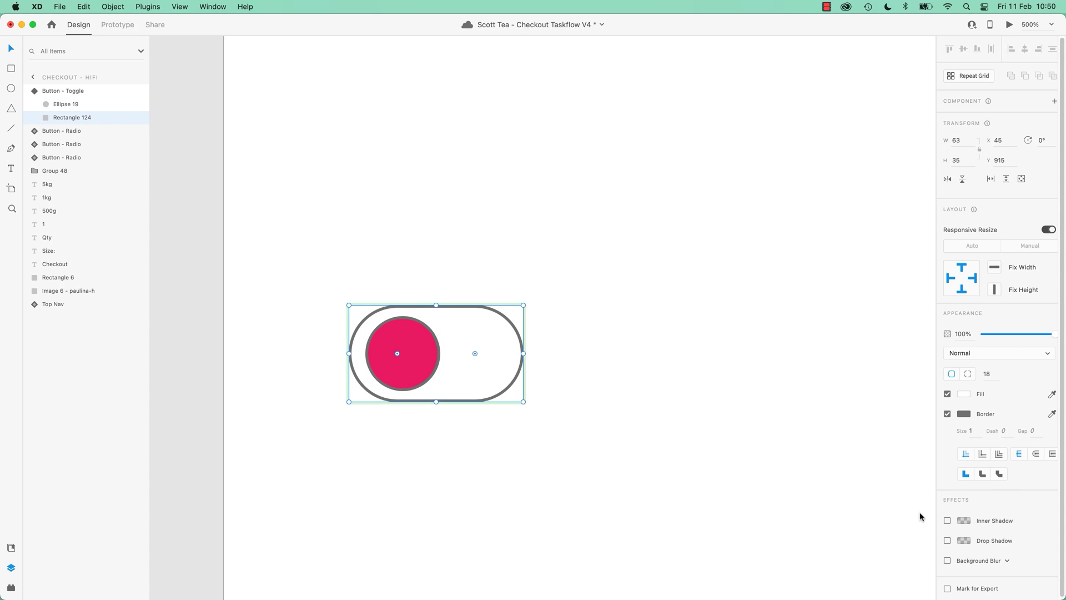
click(947, 520)
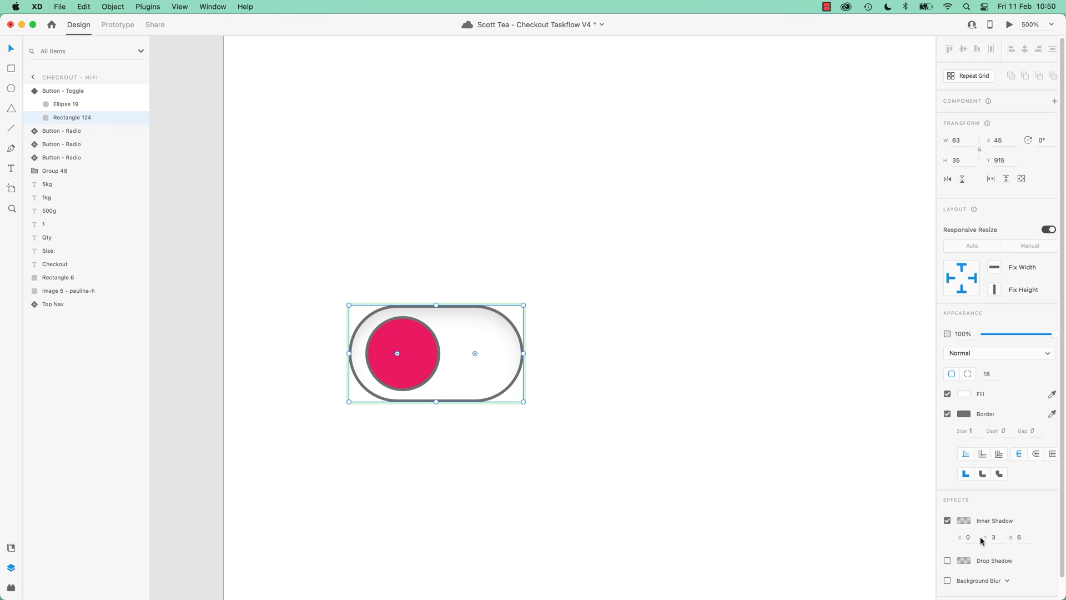
click(963, 394)
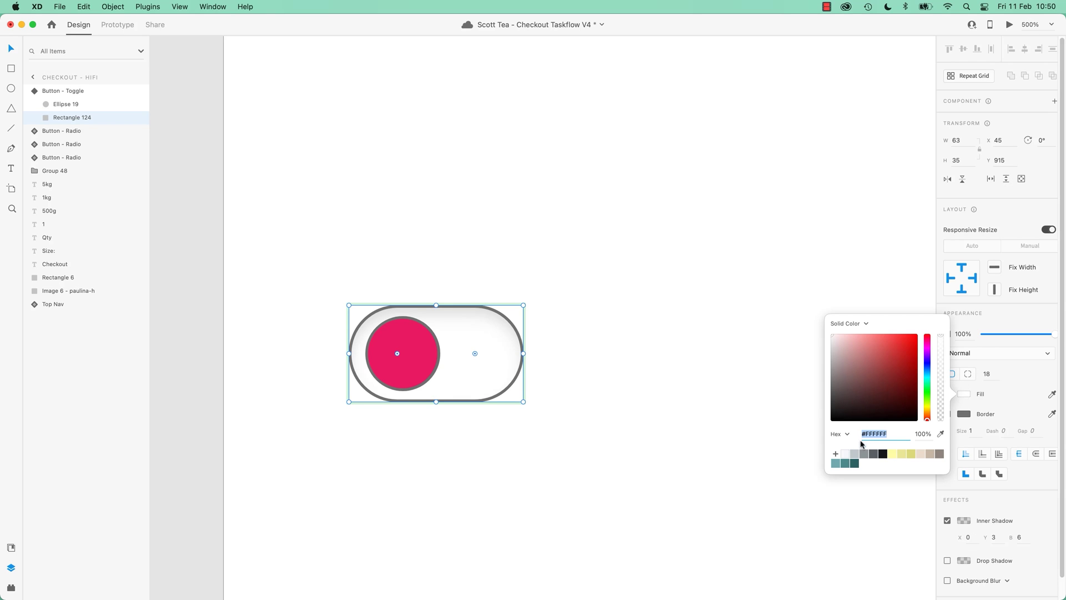
click(846, 454)
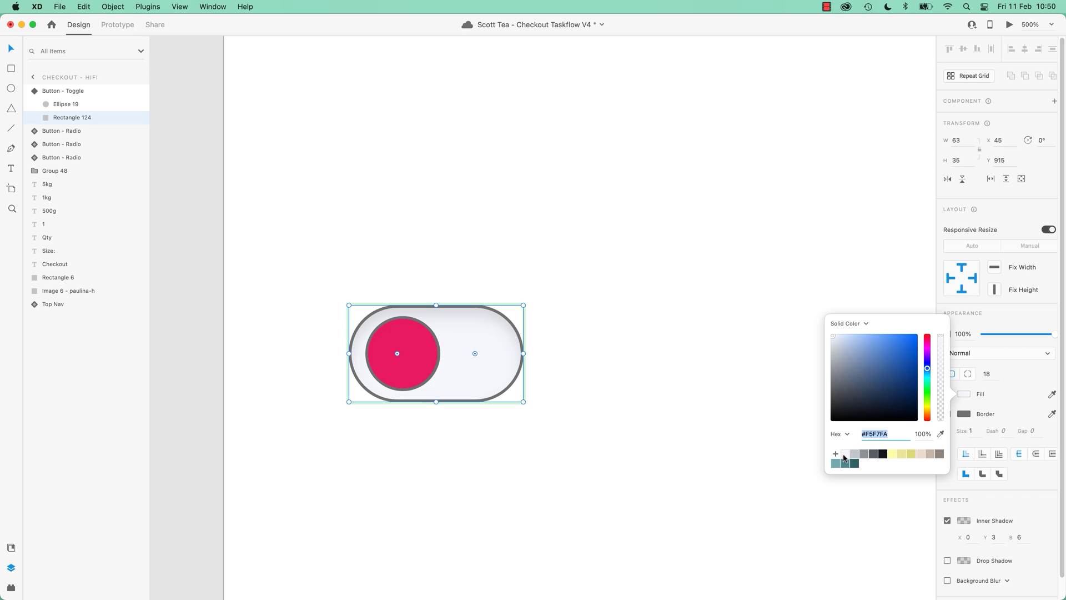
Set the track's inner shadow horizontal offset to 3 and save the document.
click(980, 513)
click(975, 537)
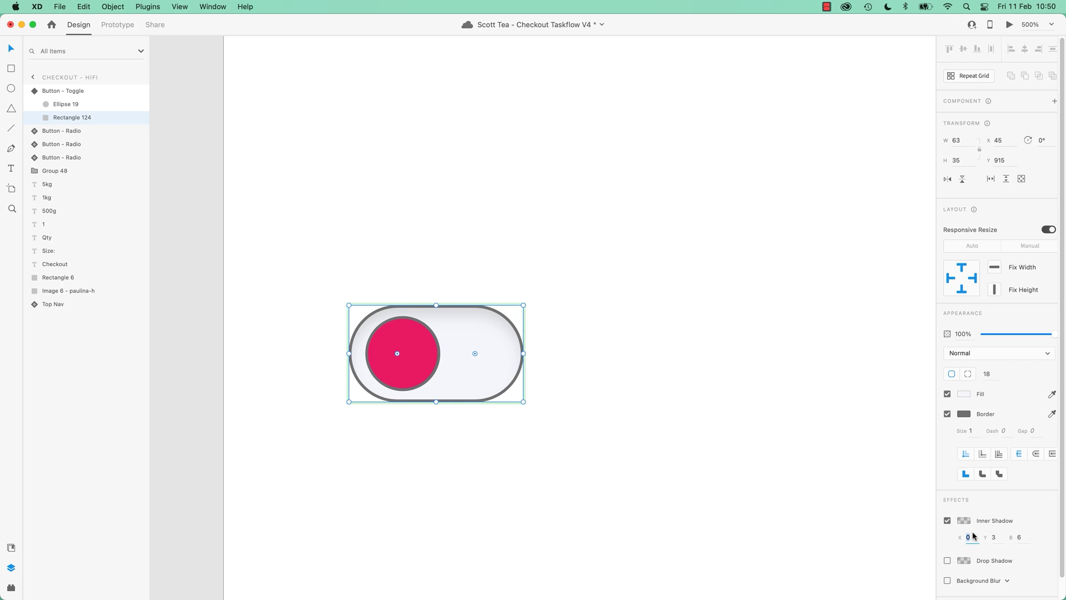
text(3)
key(Tab)
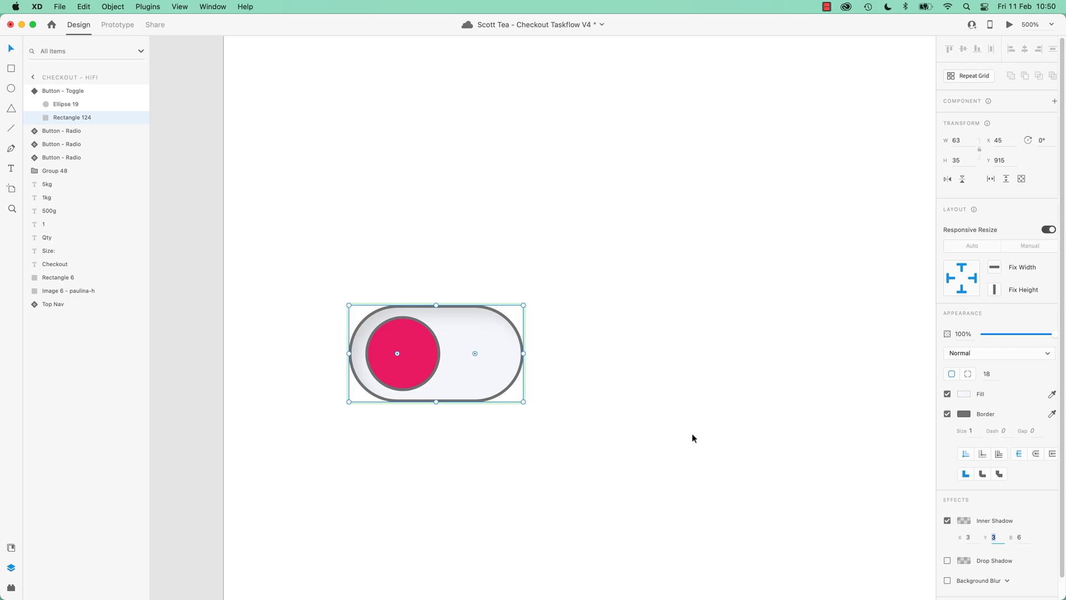
key(super+s)
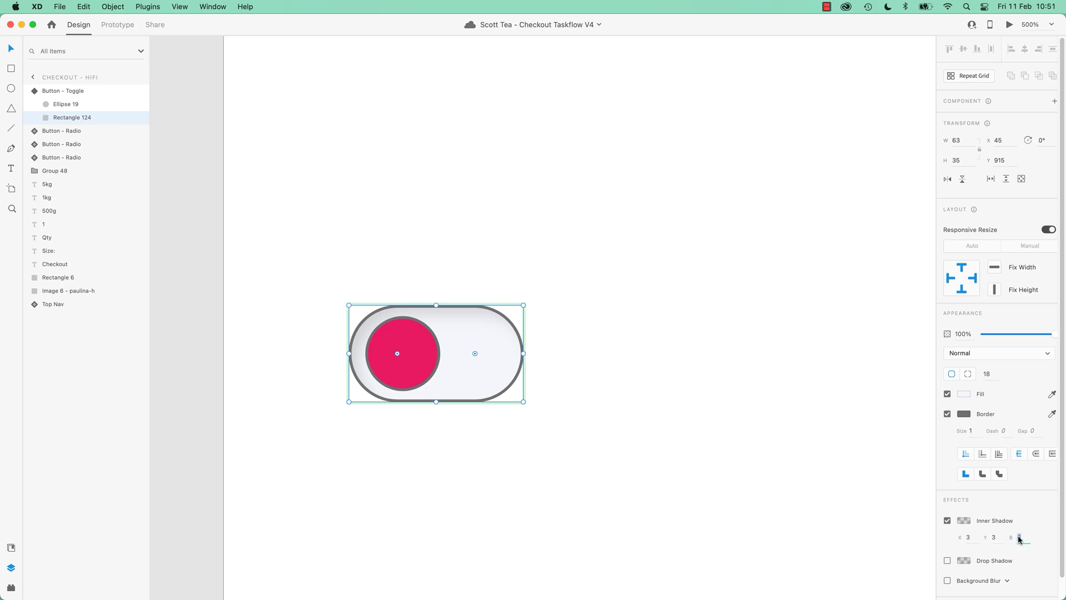
Adjust the opacity of the track's inner shadow colour.
click(969, 538)
click(1000, 537)
right_click(470, 329)
click(438, 184)
click(965, 521)
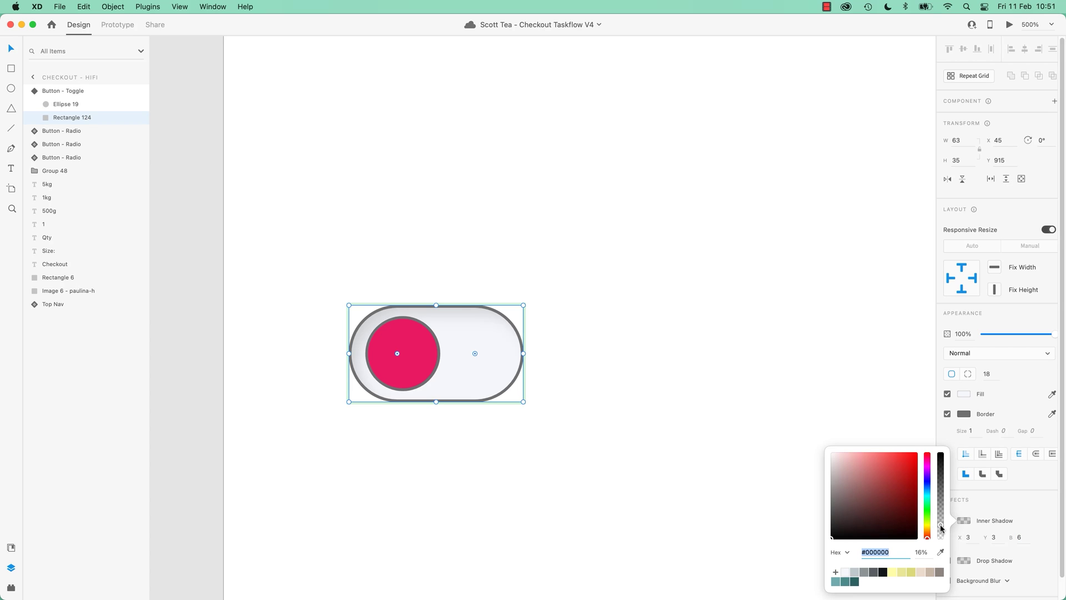
drag(941, 526, 847, 537)
click(916, 453)
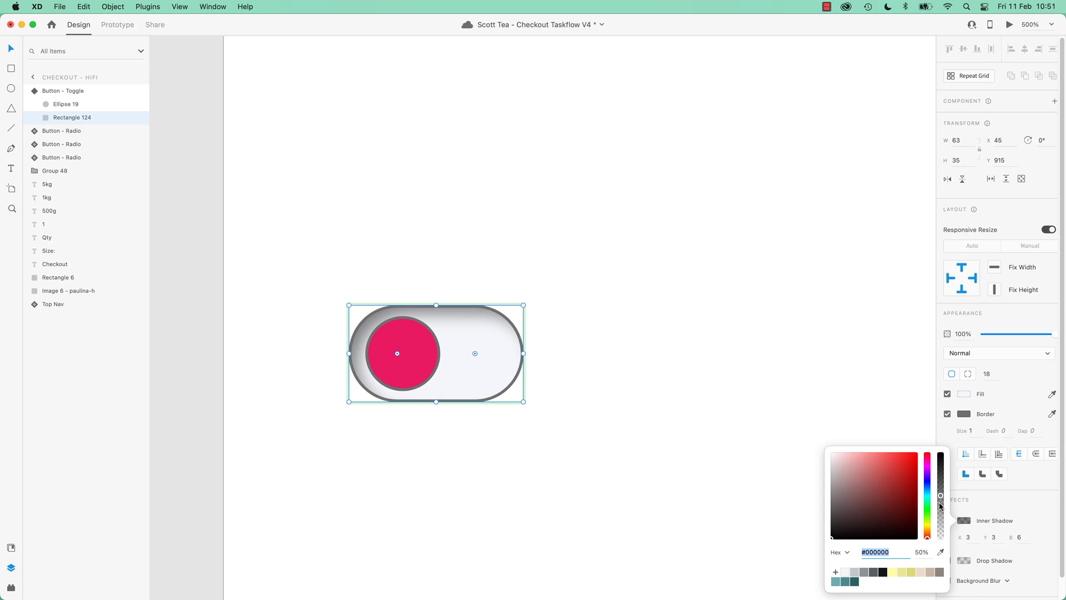
mouse_move(939, 504)
mouse_down()
mouse_move(939, 470)
mouse_move(939, 514)
mouse_up()
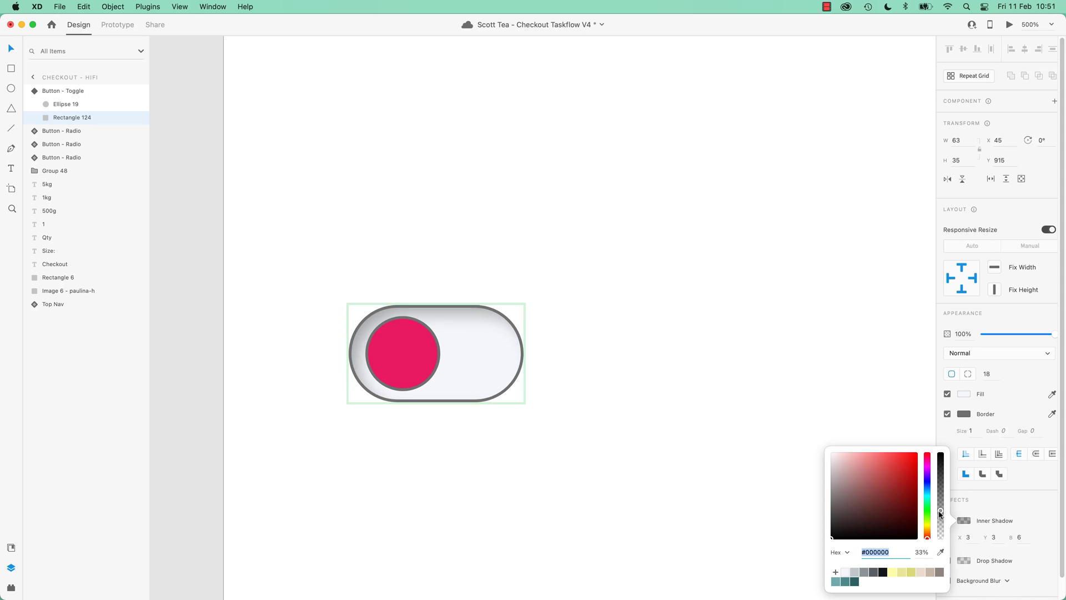
click(1038, 514)
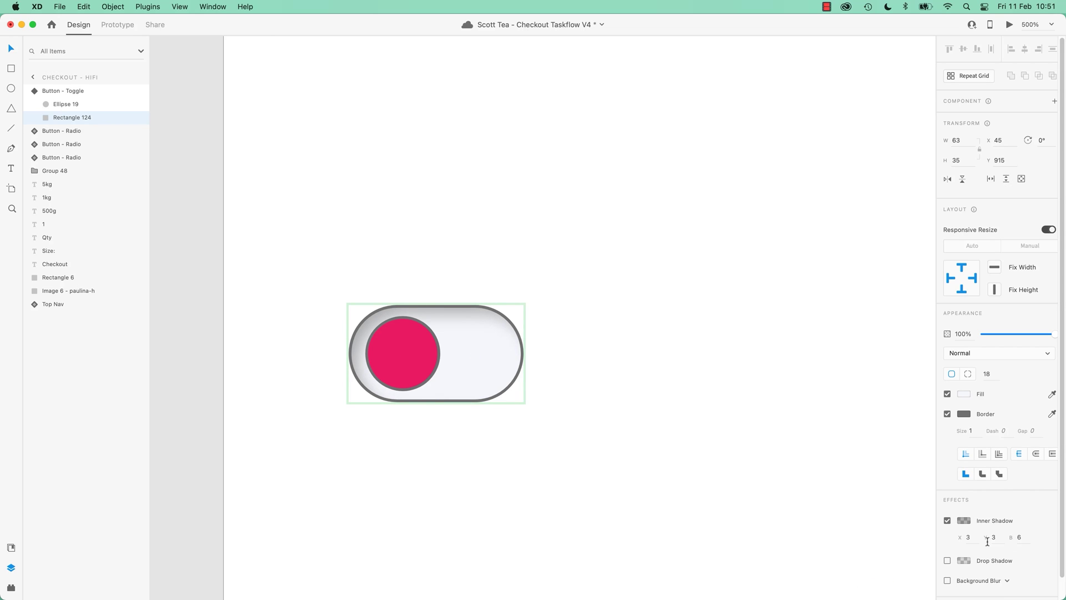
Set the inner shadow blur to 3 and its offset to 2.
click(1025, 538)
text(3)
key(Tab)
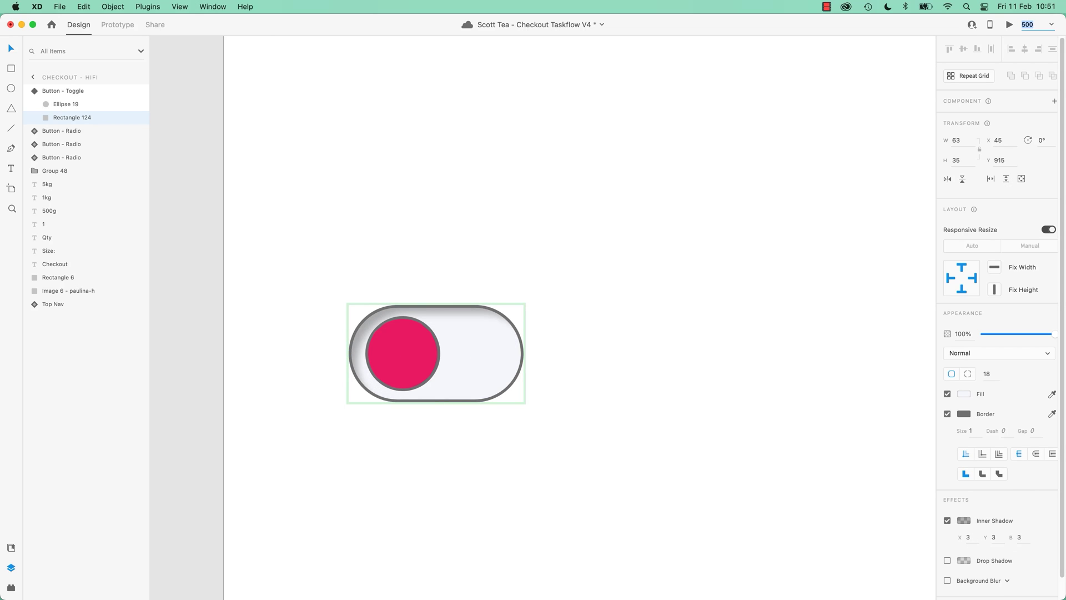
click(973, 538)
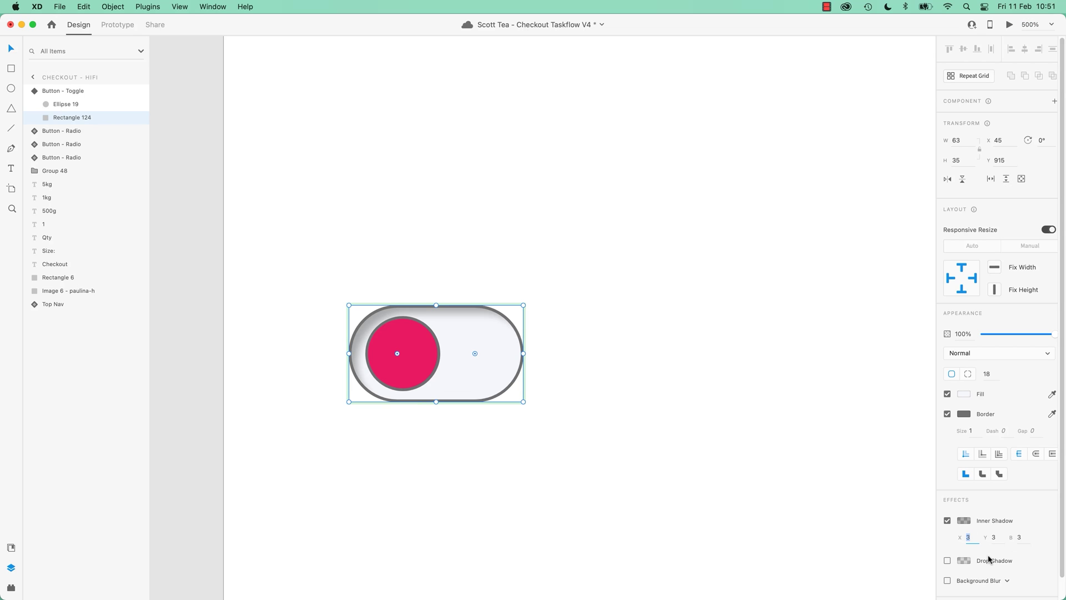
text(2)
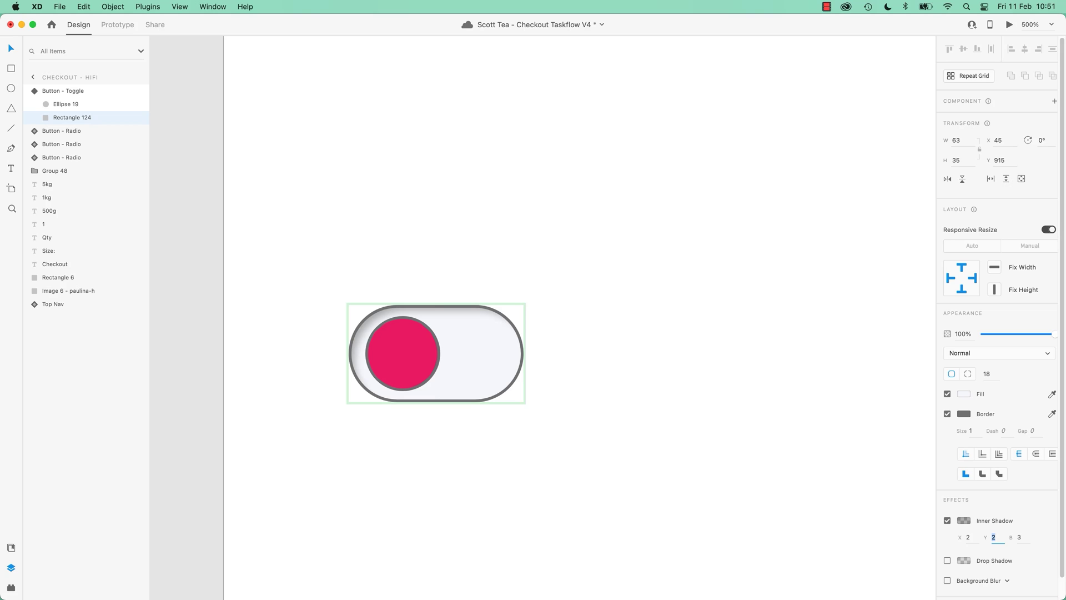
Remove the grey borders from the whole Button - Toggle component.
key(Escape)
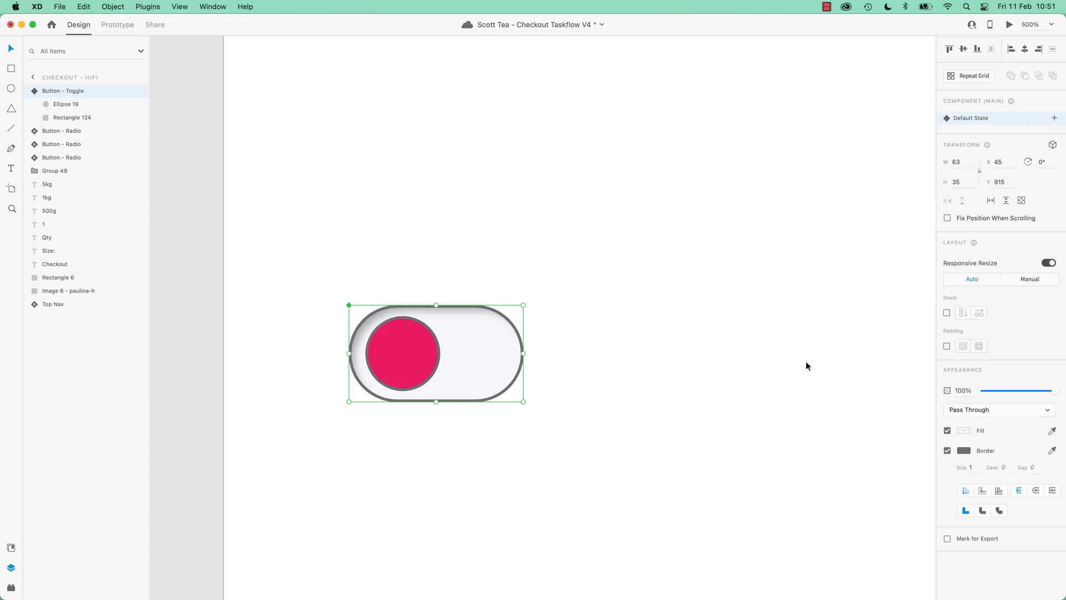
click(947, 451)
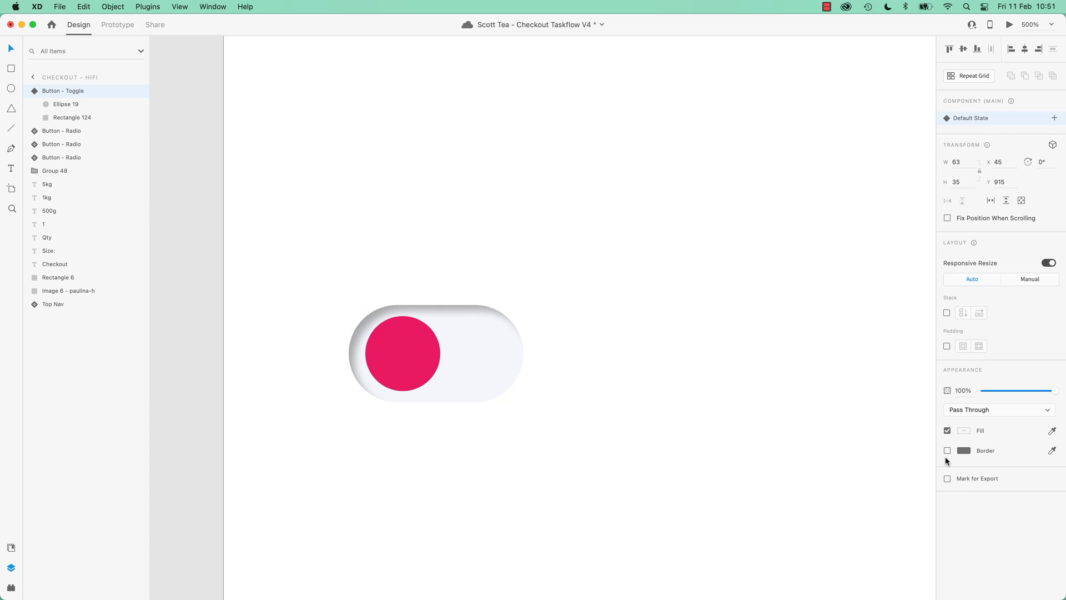
click(947, 451)
click(948, 451)
click(948, 451)
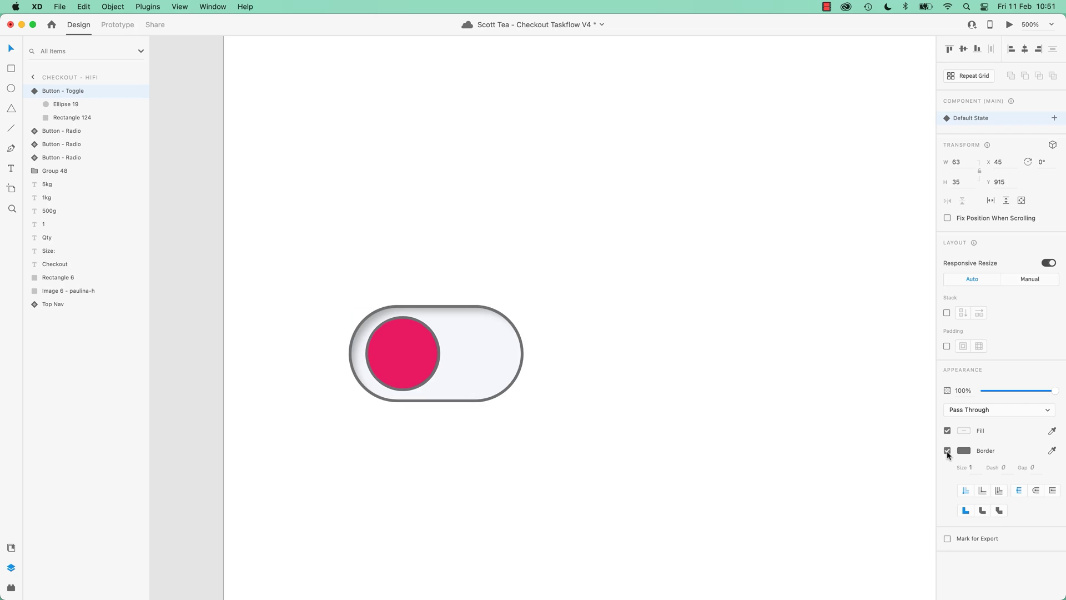
click(947, 451)
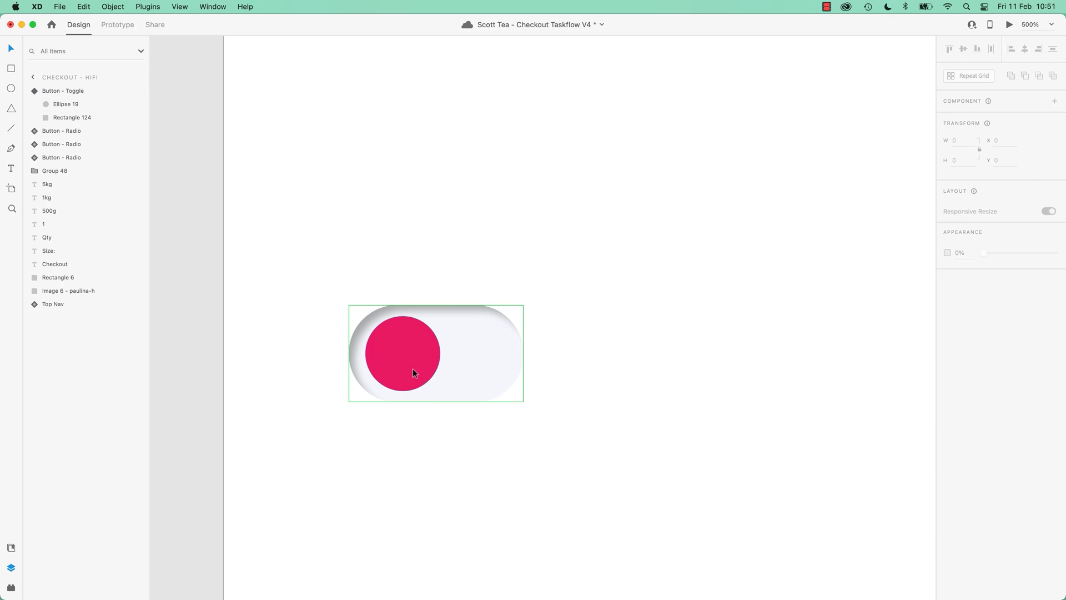
Add a drop shadow to the knob with a blur of 2.
double_click(410, 364)
click(948, 461)
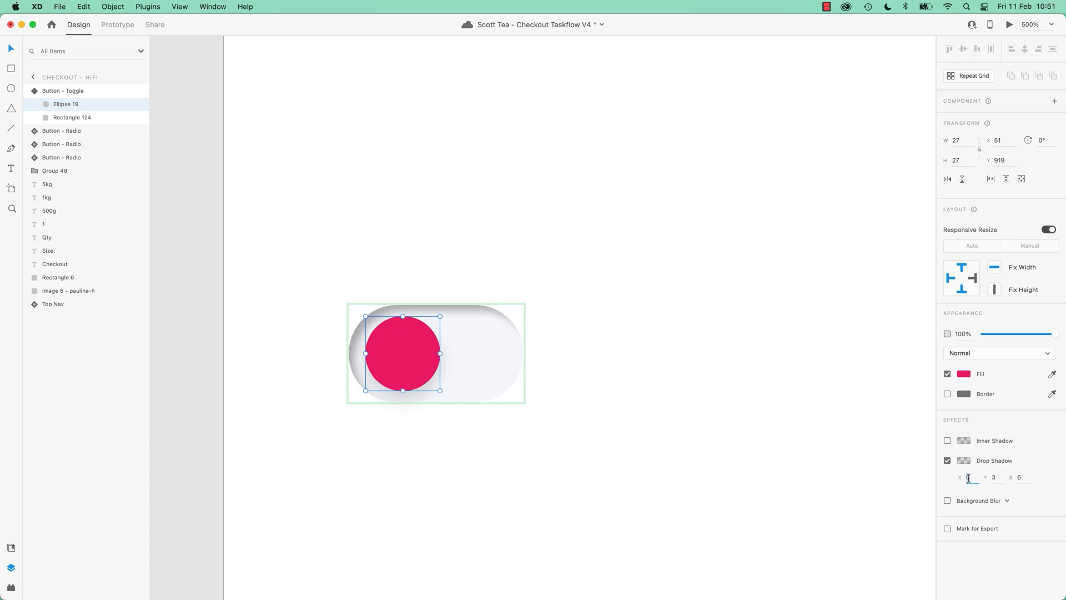
text(2)
key(Tab)
text(2)
key(Tab)
text(1)
key(Tab)
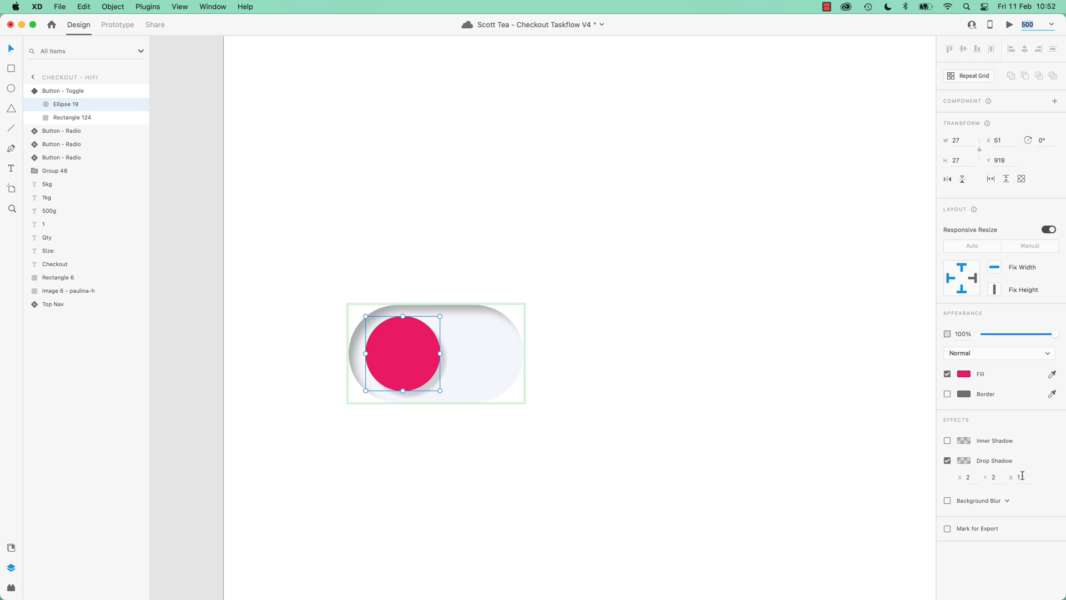
click(1021, 477)
Set the knob shadow offsets to 1, 1 and raise its opacity to 37%.
key(Tab)
click(966, 480)
text(1)
key(Tab)
text(1)
key(Tab)
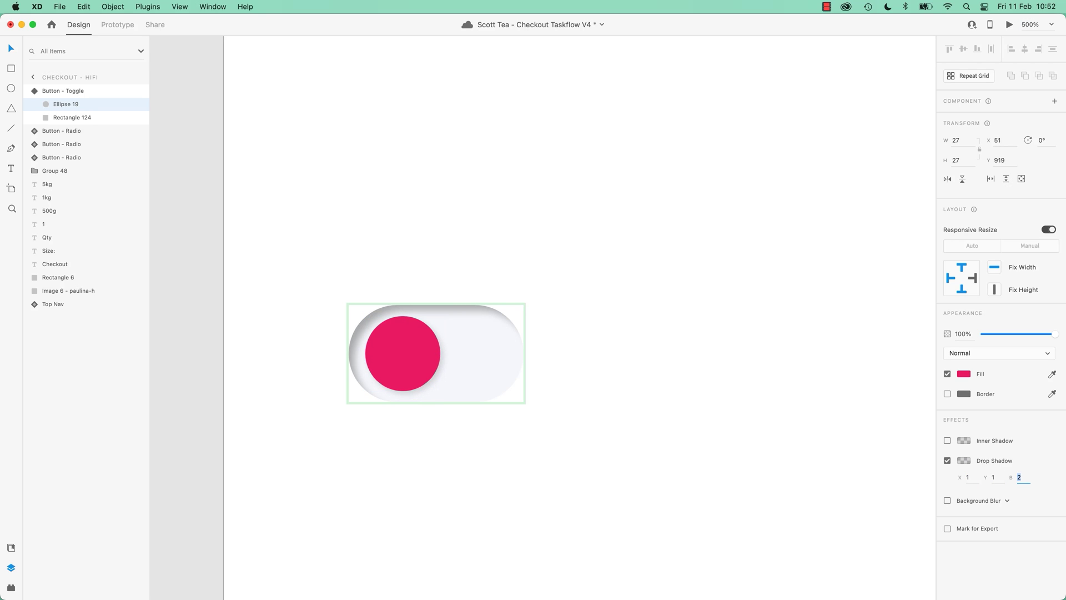
click(964, 461)
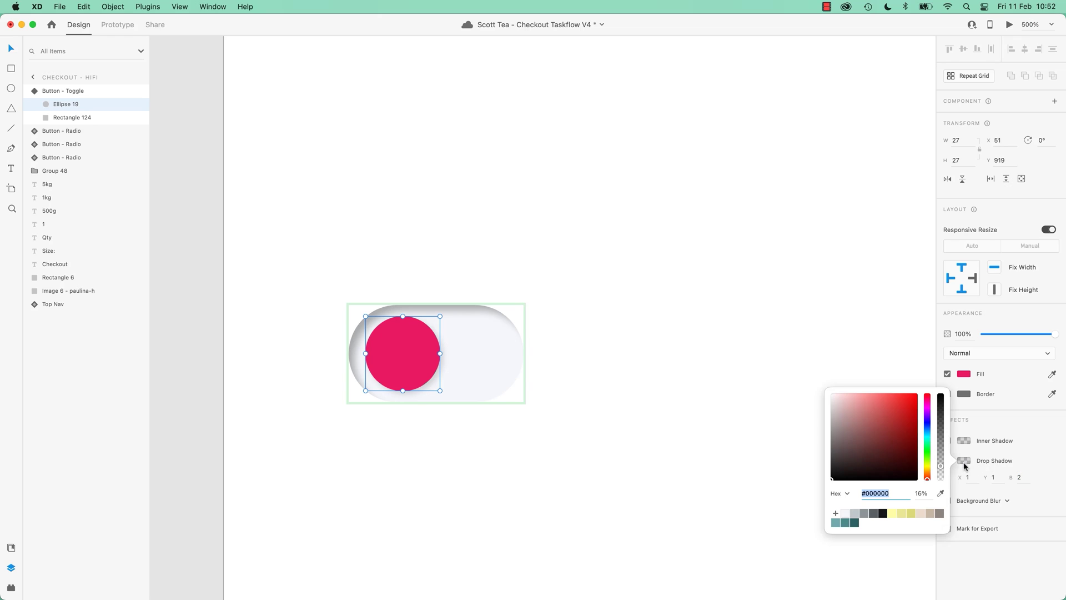
drag(941, 467, 941, 453)
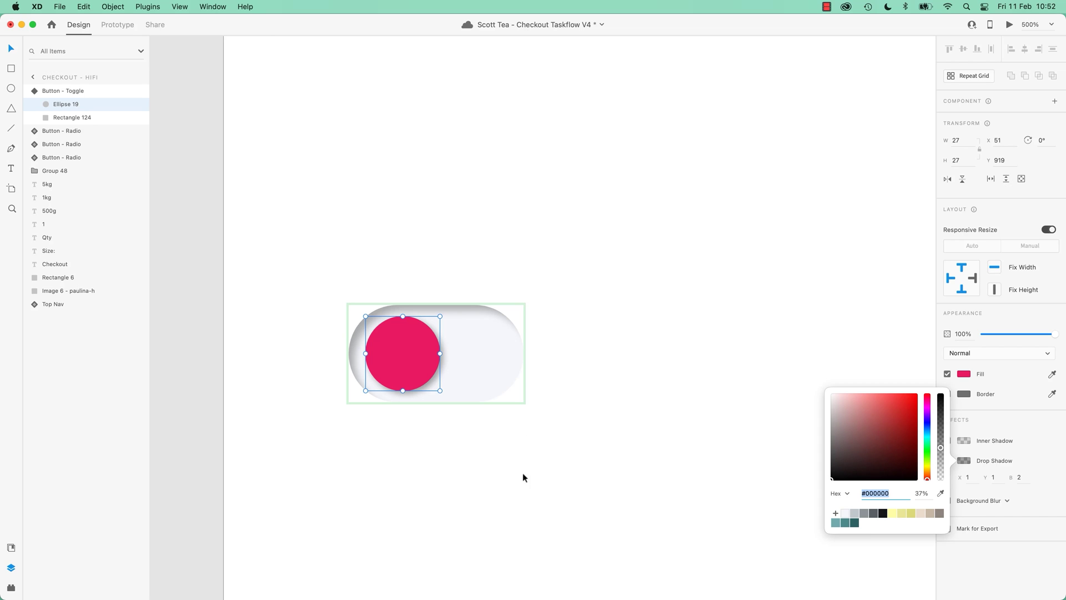
click(471, 465)
Change the knob fill from pink to light grey #C0C8CC.
double_click(403, 361)
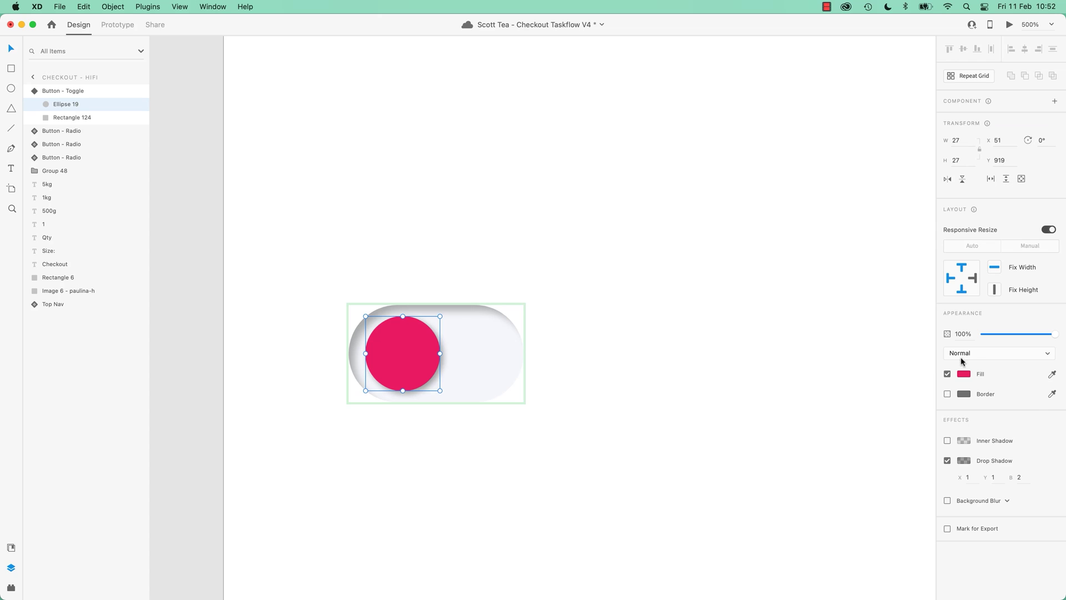
click(964, 375)
click(856, 433)
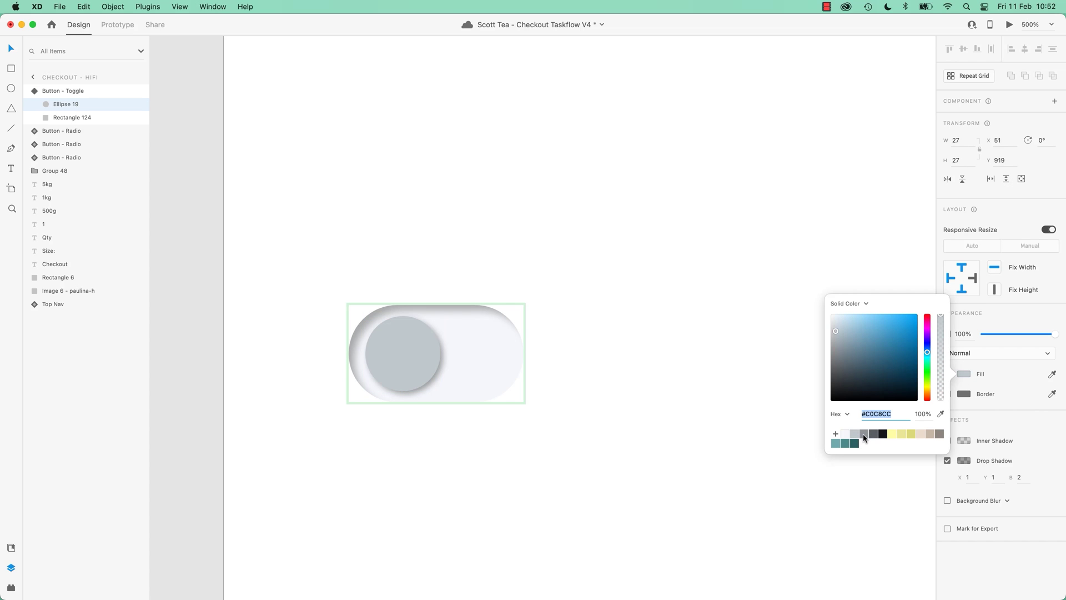
click(671, 449)
Add a new component state named 'On' to the toggle.
click(444, 355)
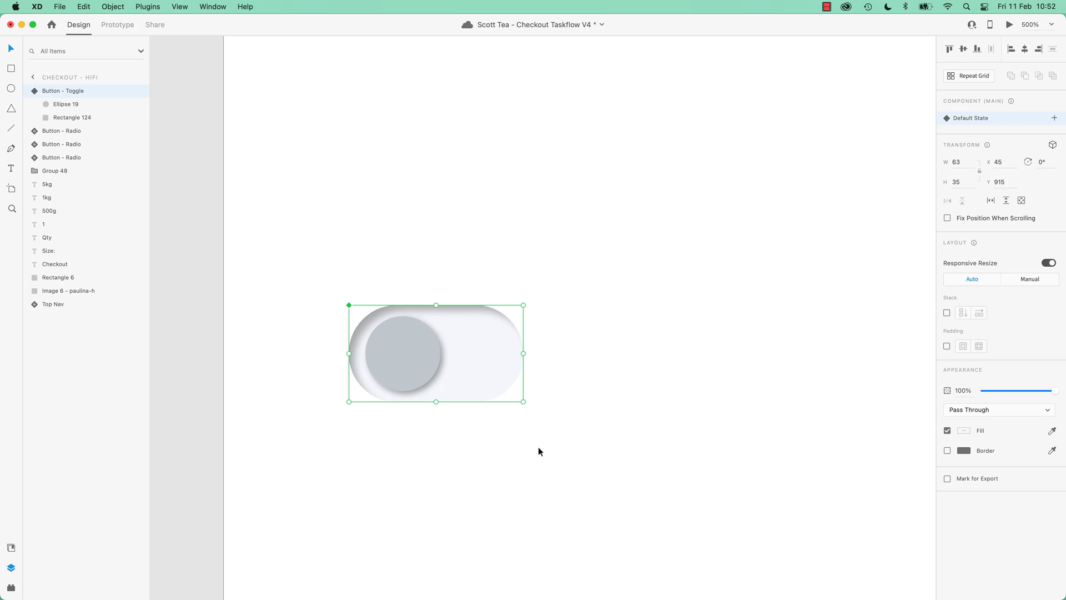
click(1054, 119)
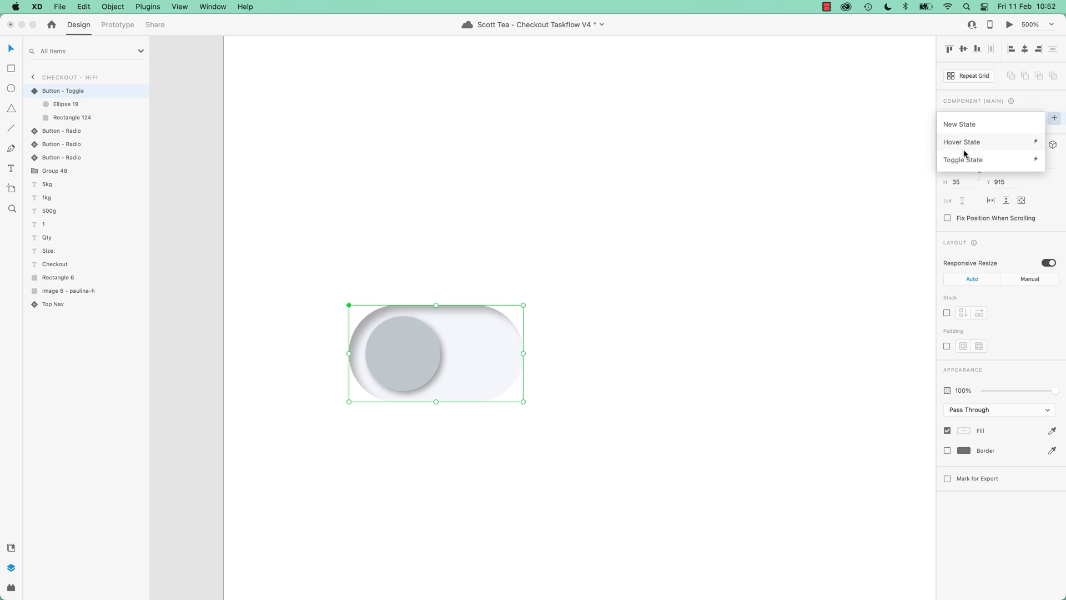
click(975, 159)
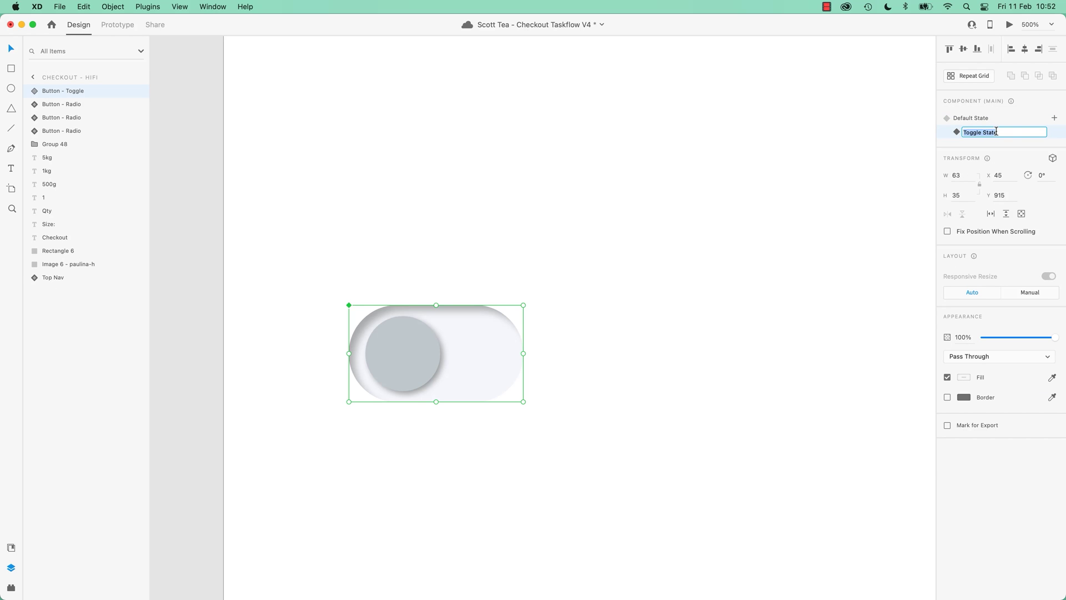
text(On)
key(Return)
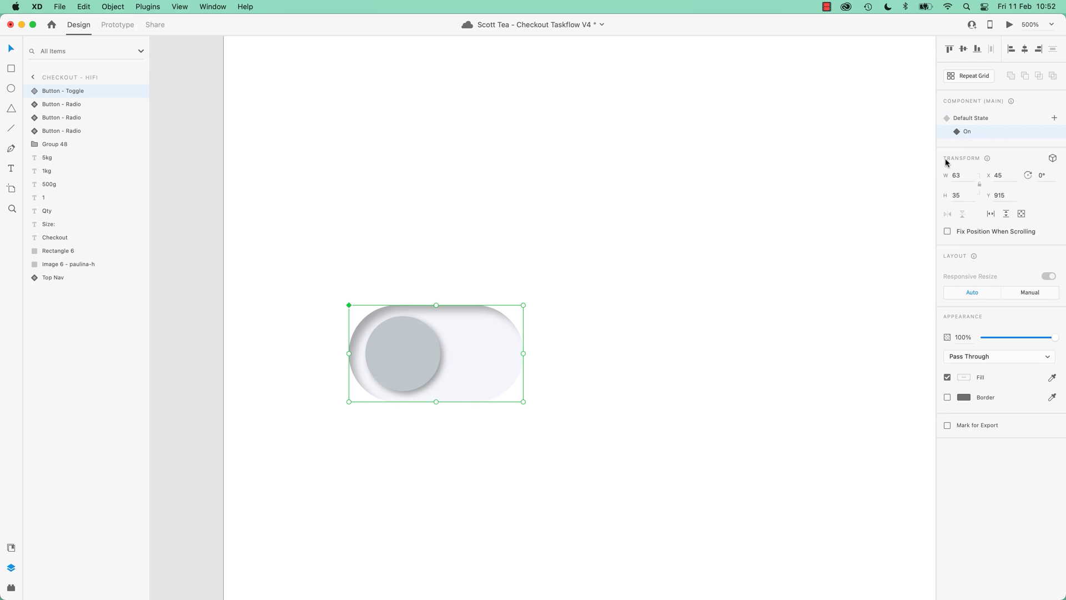
Move the knob to the right end of the track in the On state.
double_click(399, 374)
drag(400, 373, 466, 377)
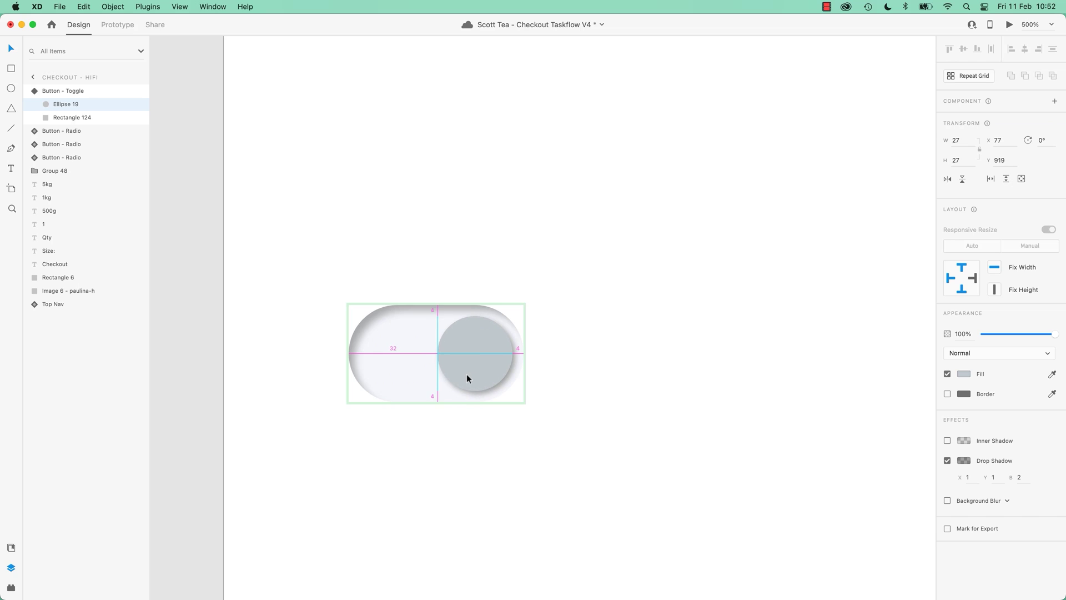
click(964, 373)
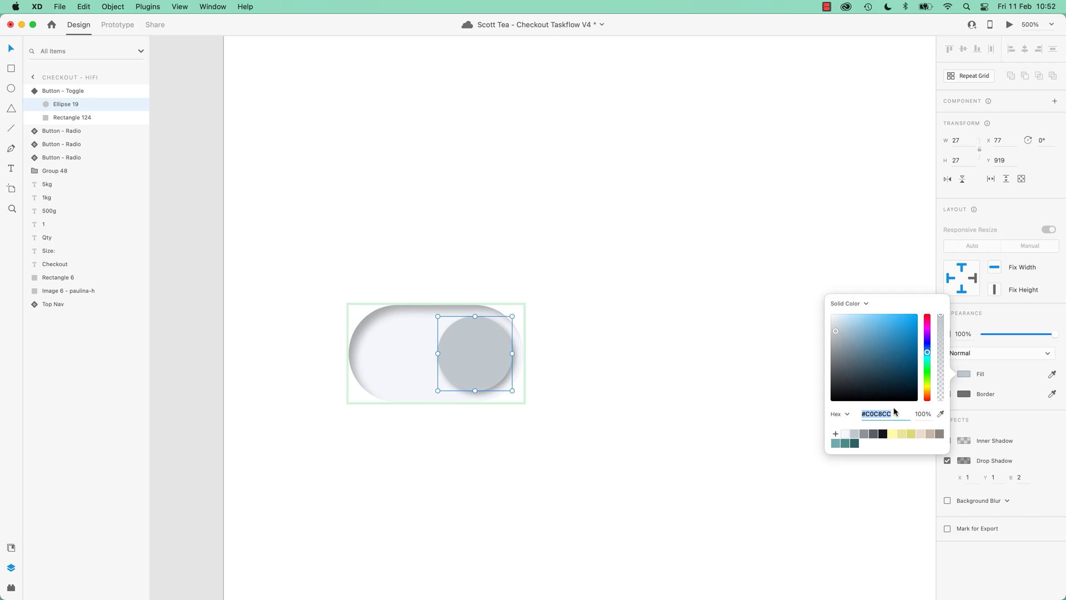
click(615, 398)
Fill the On state's track teal-green #2EE8AF.
click(382, 352)
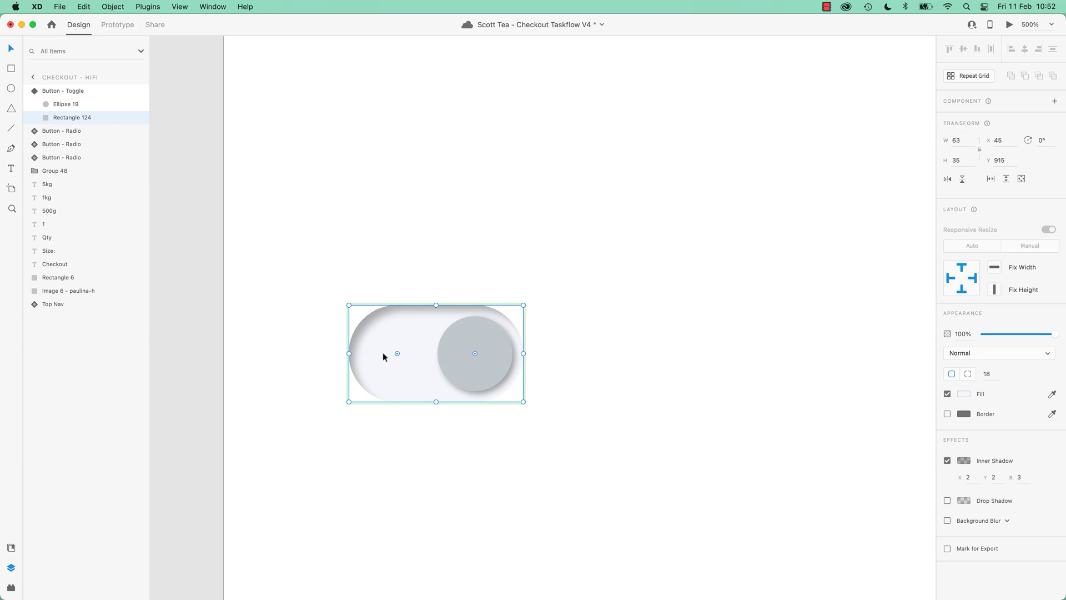
click(963, 394)
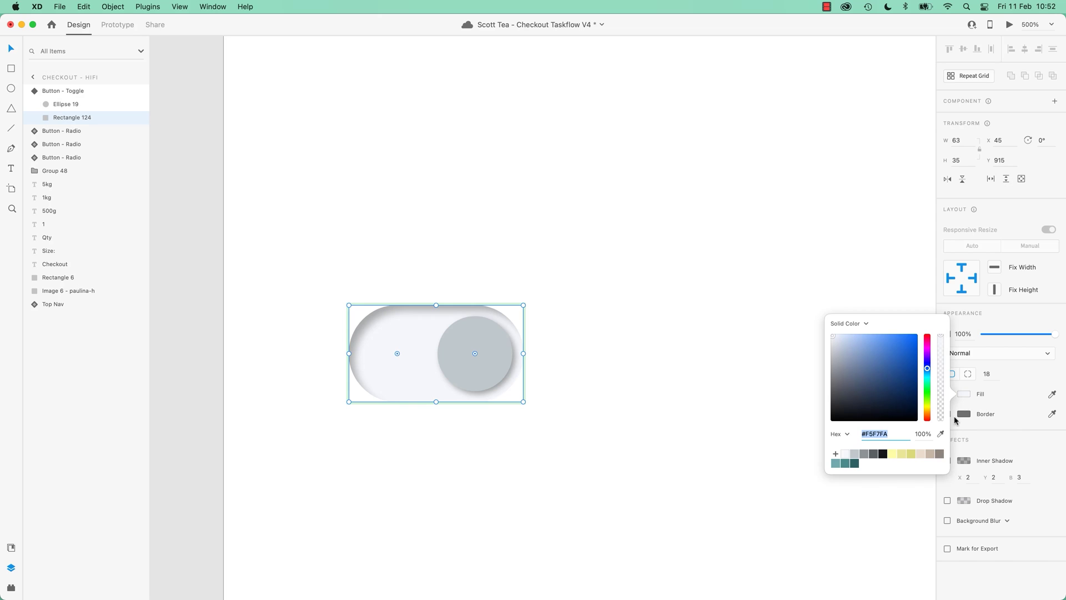
click(927, 394)
drag(858, 383, 900, 340)
click(927, 383)
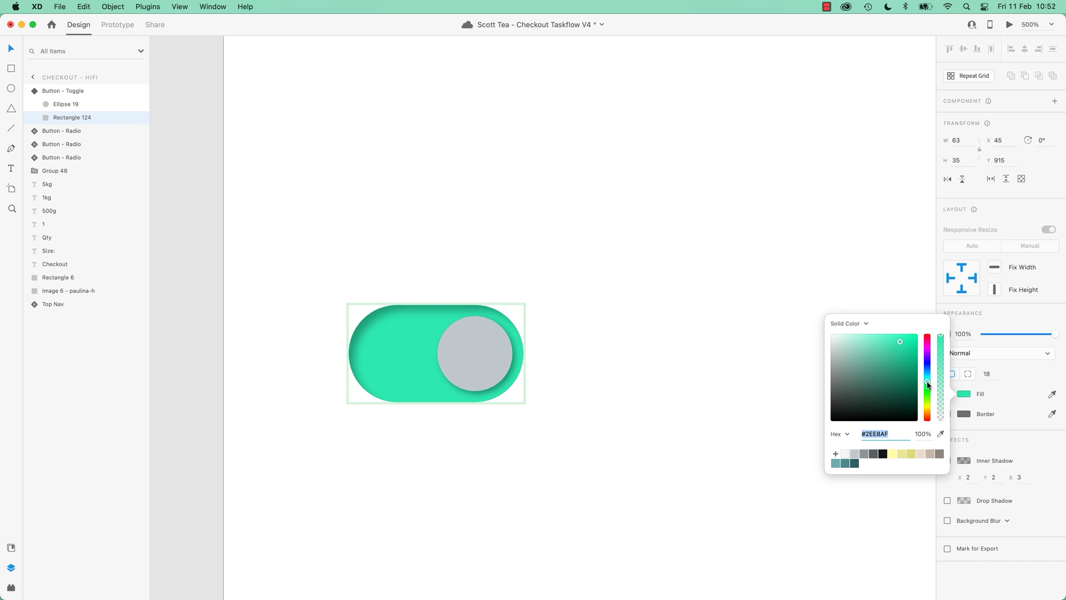
click(651, 393)
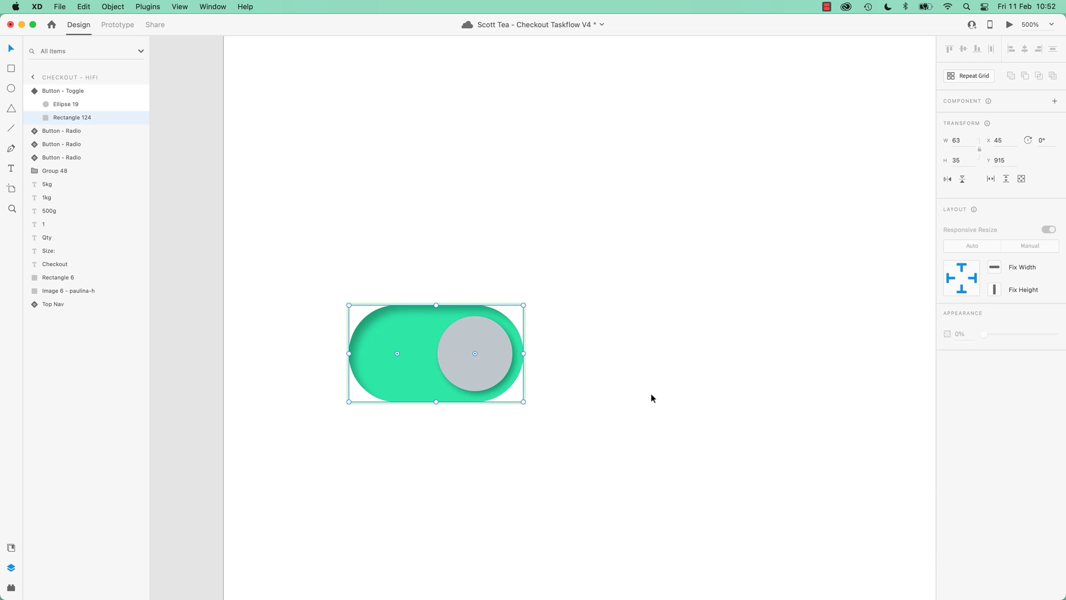
Make the On state's knob white #FFFFFF.
click(486, 366)
click(964, 374)
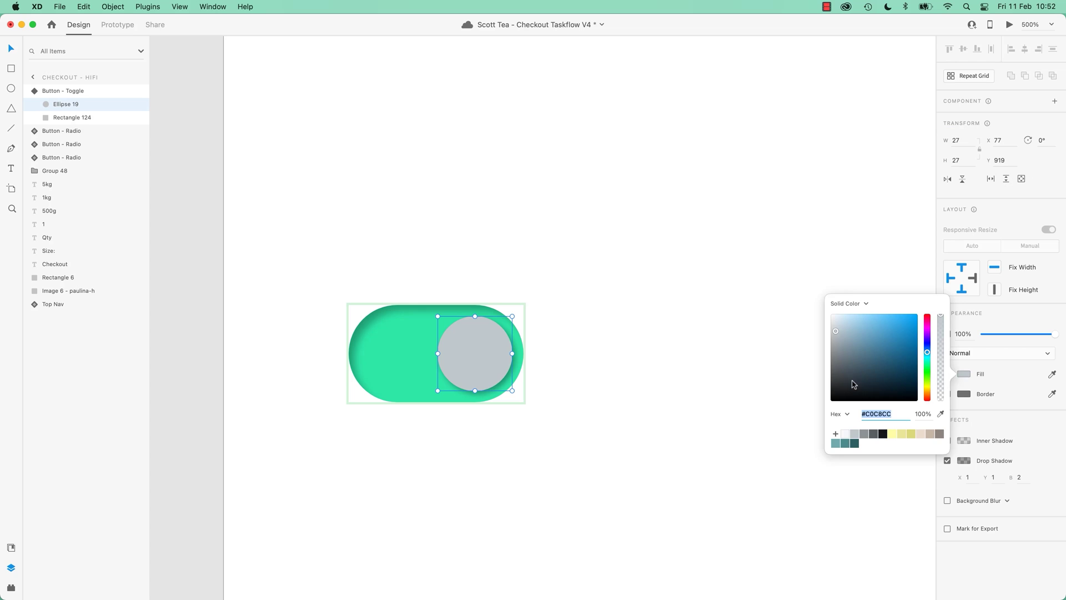
drag(855, 383, 804, 304)
click(682, 394)
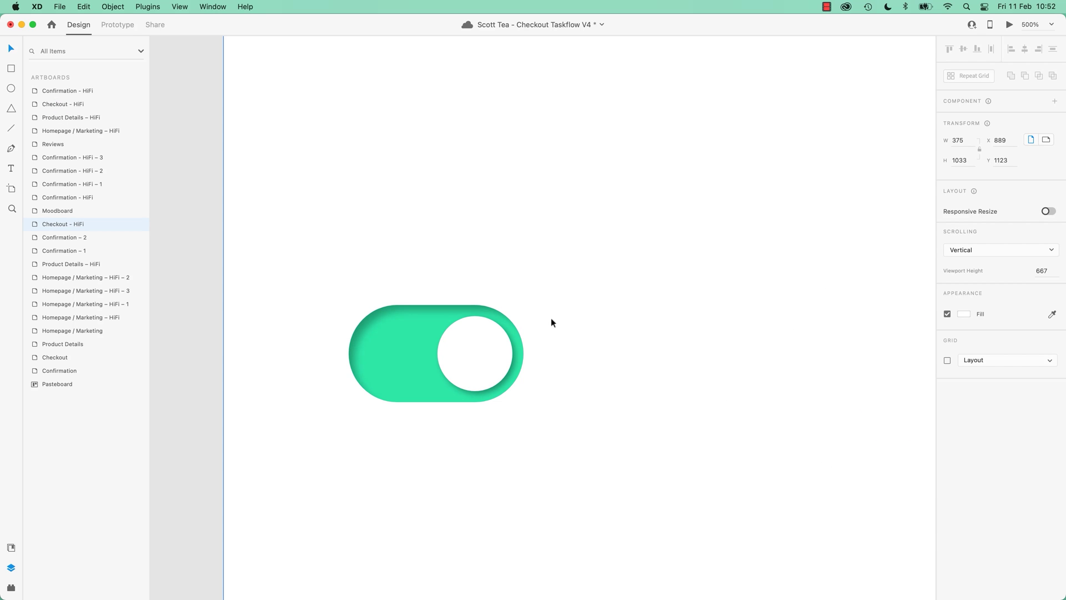
Switch the toggle to Default State, then preview and flip it on and off several times.
click(424, 361)
click(972, 118)
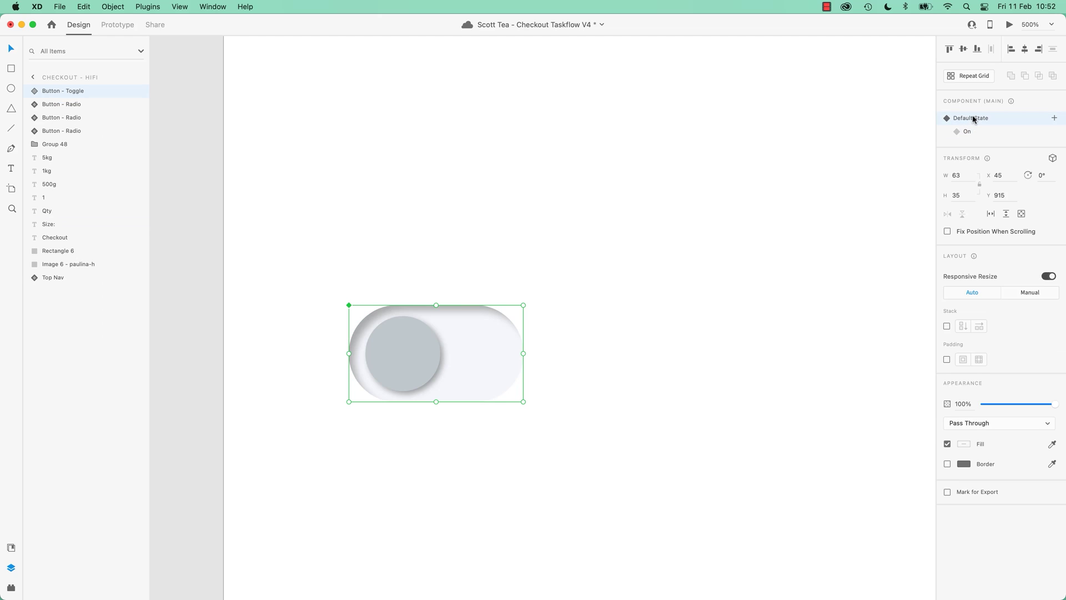
click(1009, 27)
scroll(430, 317, down, 5)
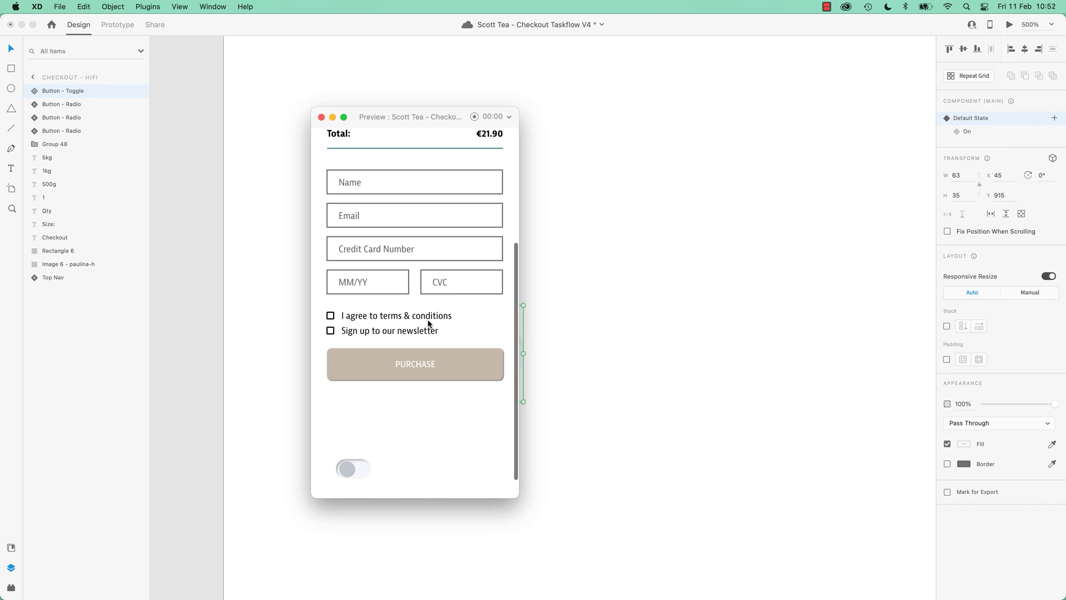
click(366, 465)
click(361, 468)
click(361, 469)
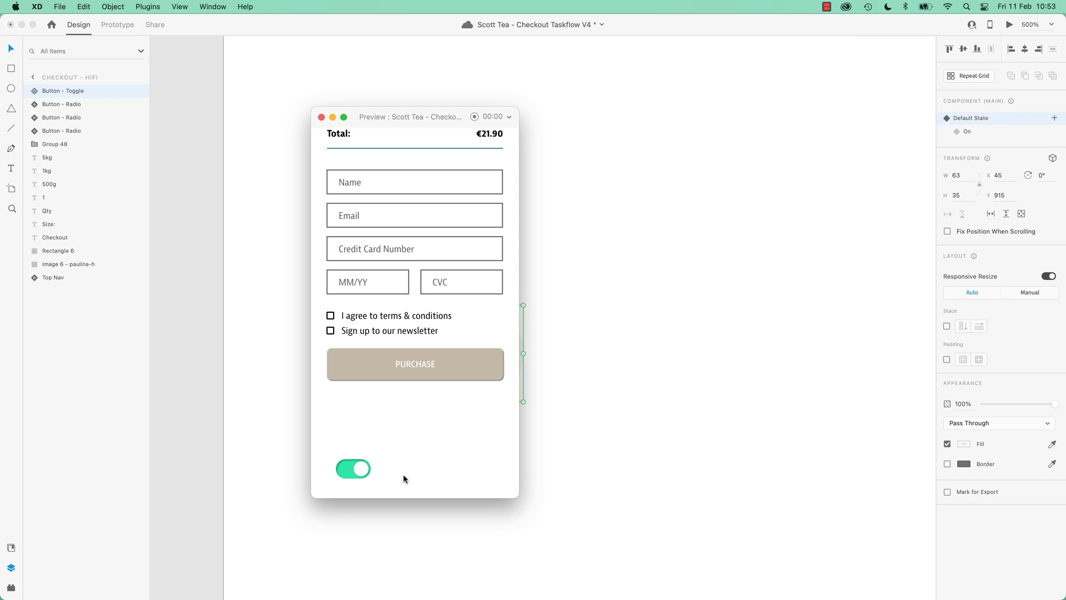
click(358, 473)
click(354, 477)
click(360, 472)
click(352, 476)
Move the preview window aside and select the knob on the canvas.
drag(430, 118, 557, 135)
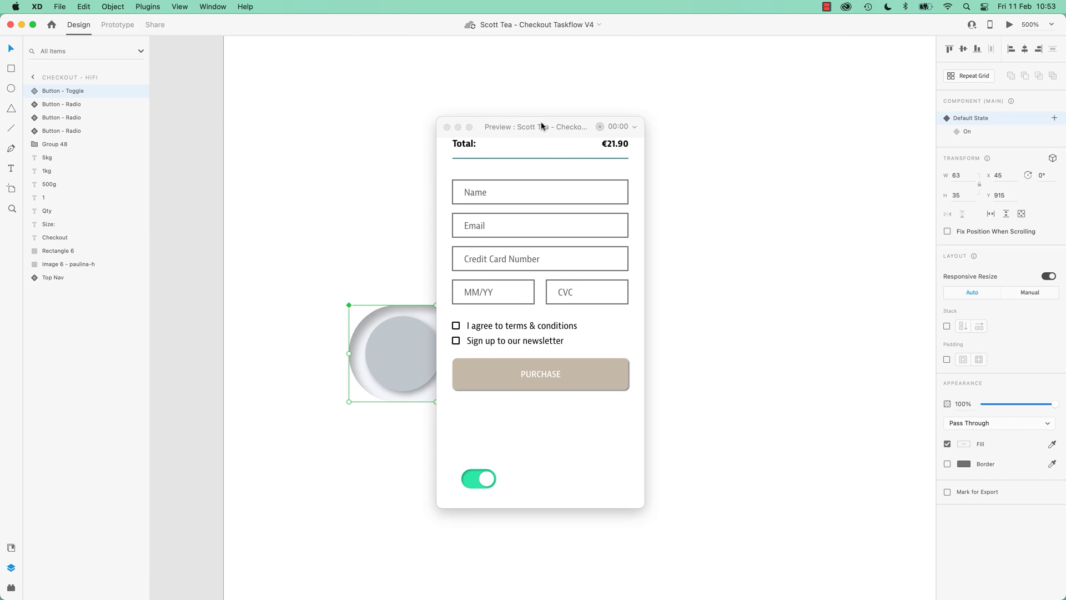
drag(542, 127, 928, 72)
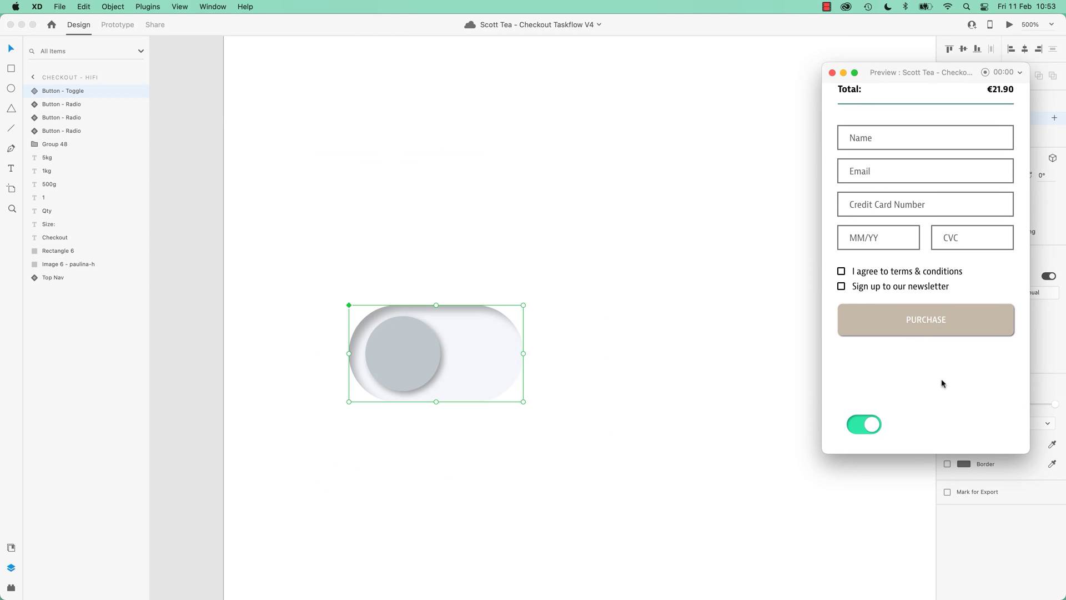
double_click(432, 358)
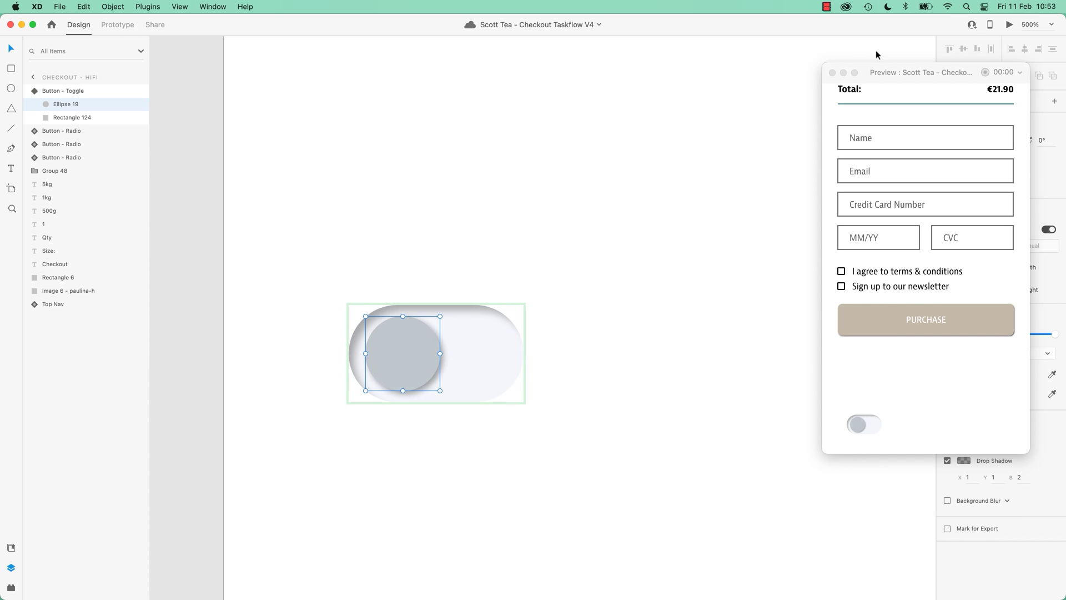
drag(950, 70, 823, 54)
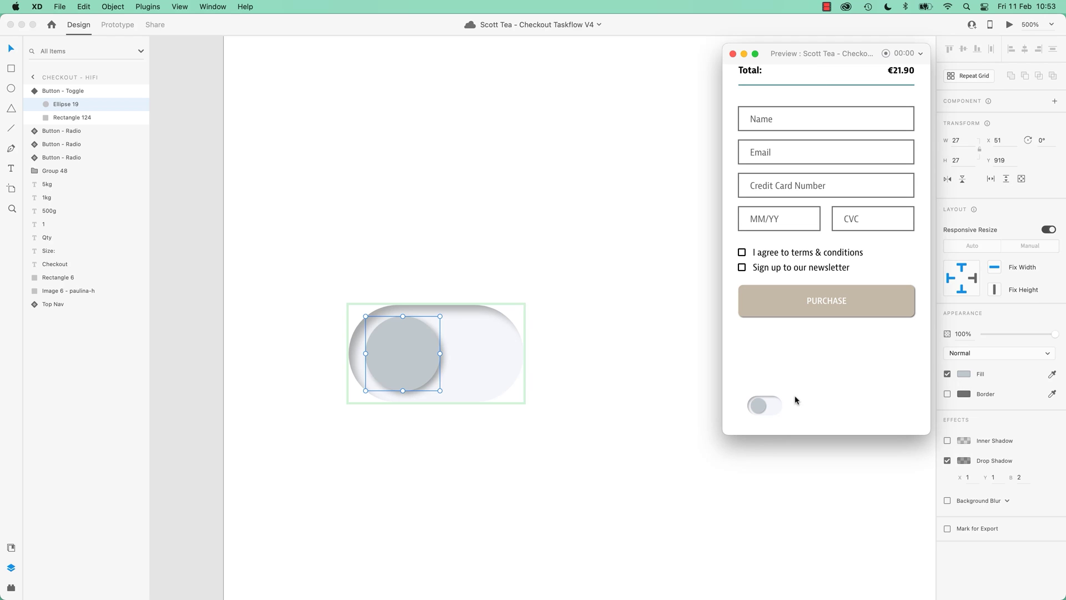
Flip the preview toggle on and off again, then close the preview and reselect the component.
click(762, 412)
click(762, 414)
click(762, 414)
click(763, 415)
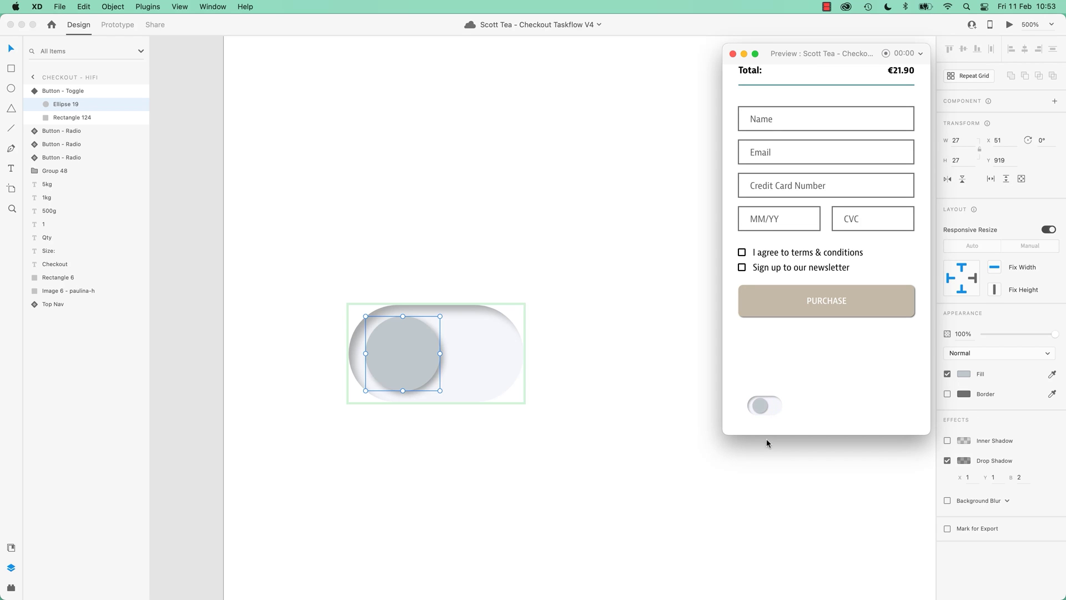
click(744, 53)
key(Escape)
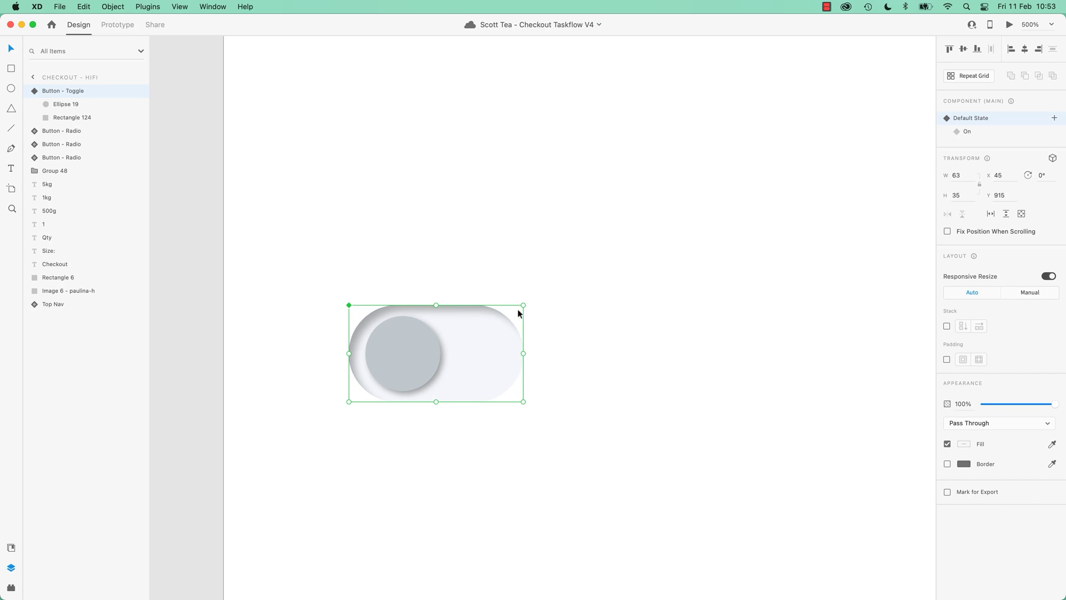
Test shrinking, widening and heightening the toggle, undoing each resize.
key(super+minus)
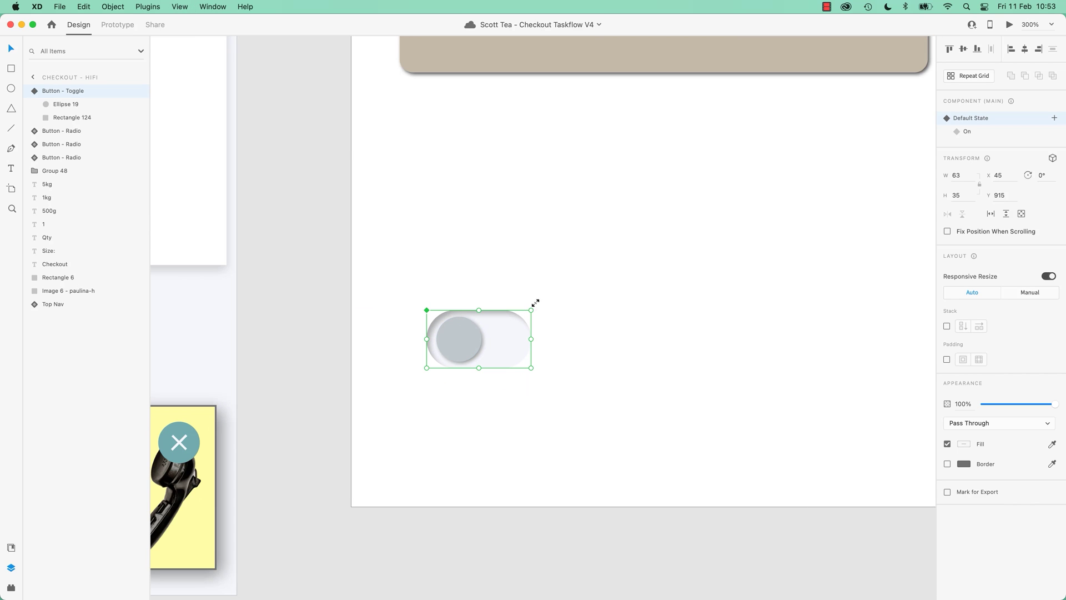
drag(530, 310, 544, 286)
key(super+z)
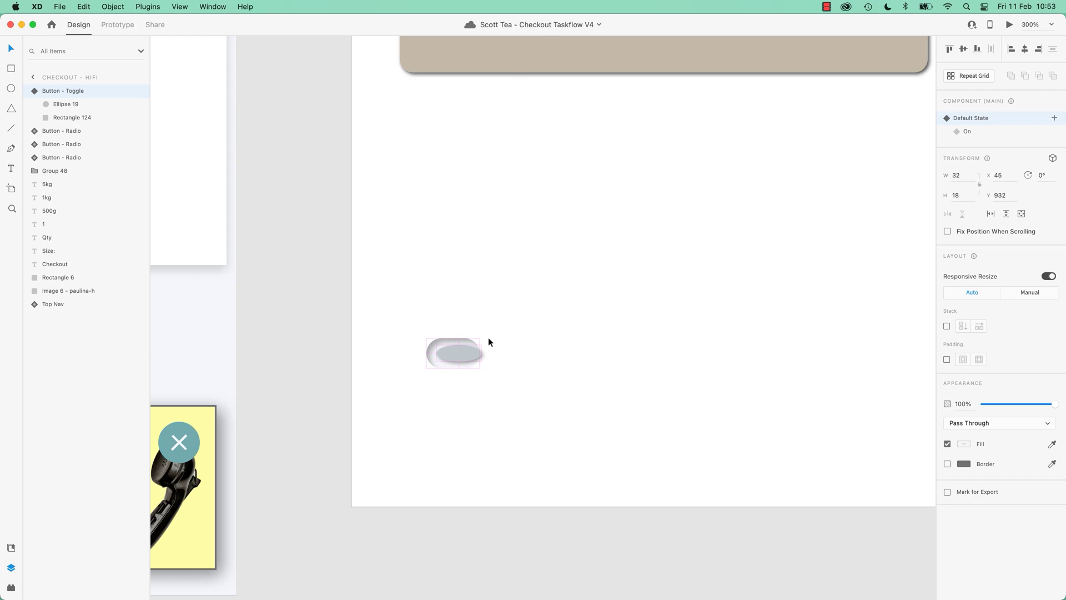
key(super+z)
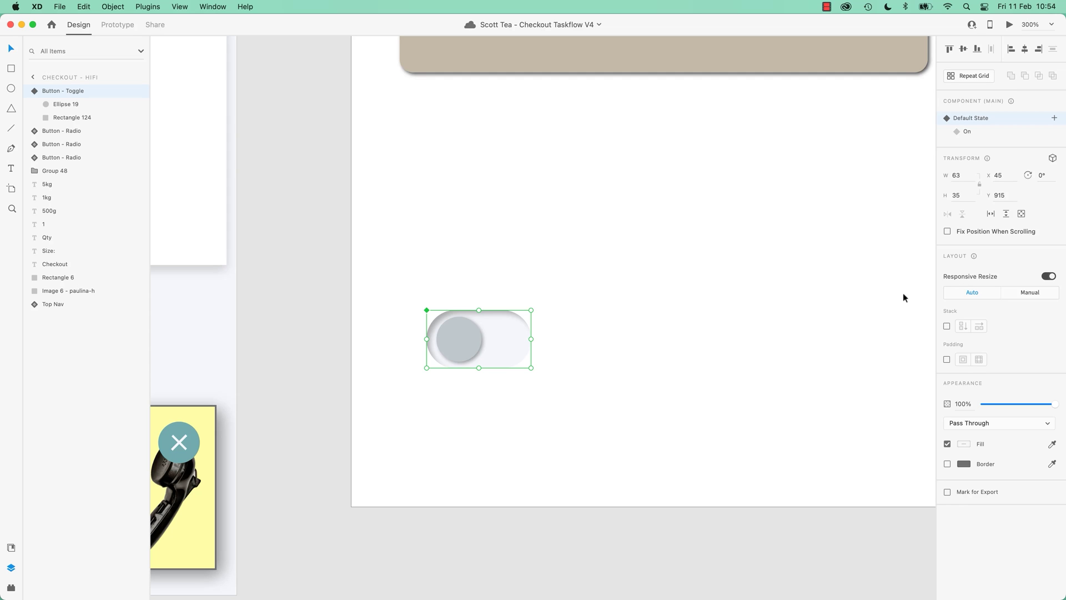
drag(530, 339, 643, 339)
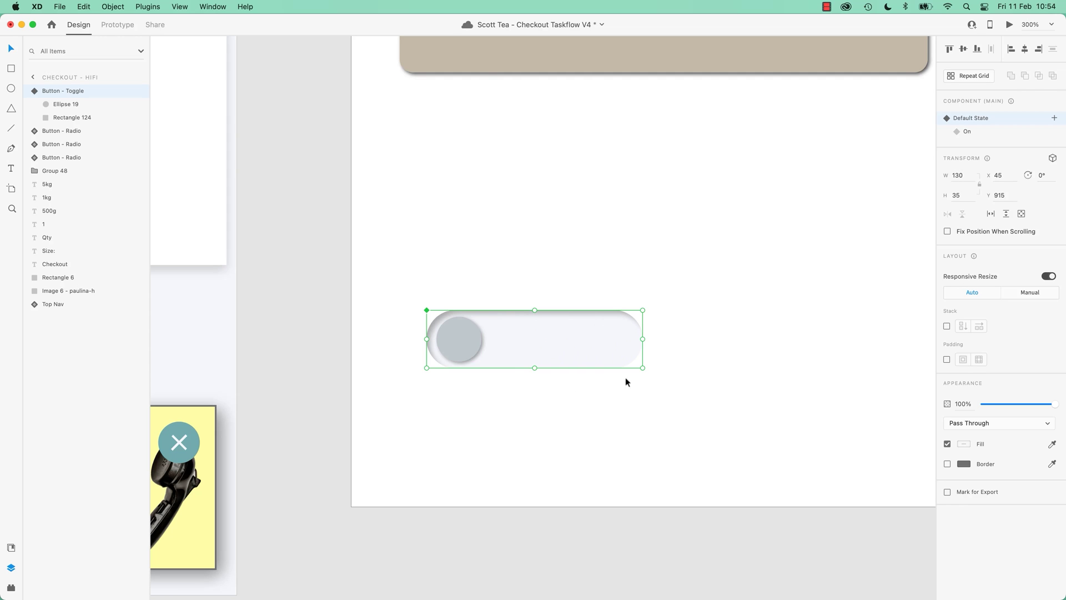
drag(534, 367, 541, 424)
key(super+z)
drag(426, 340, 374, 339)
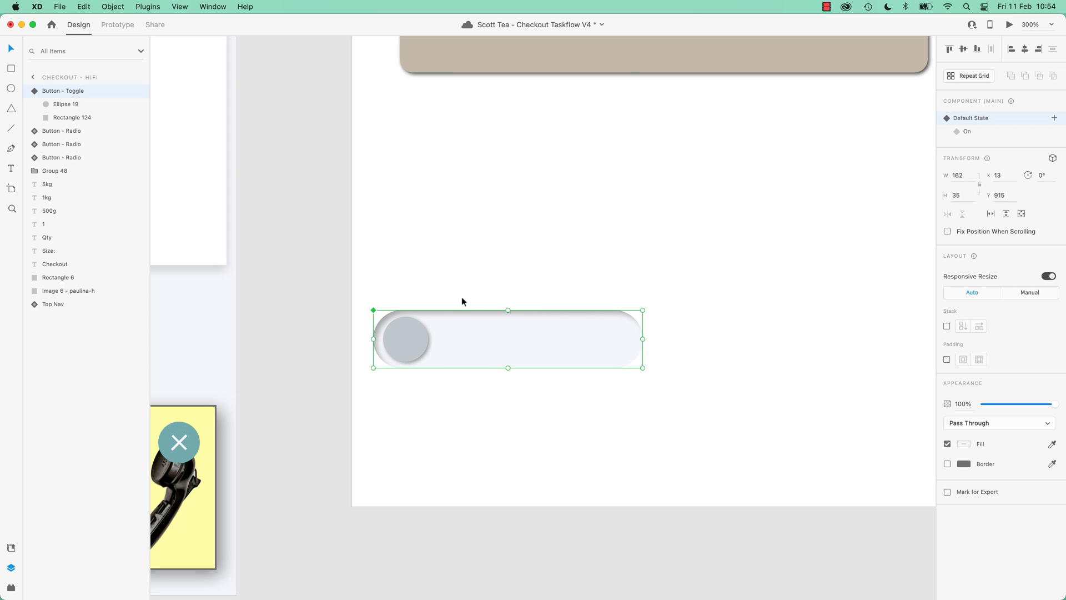
key(super+z)
key(super+z)
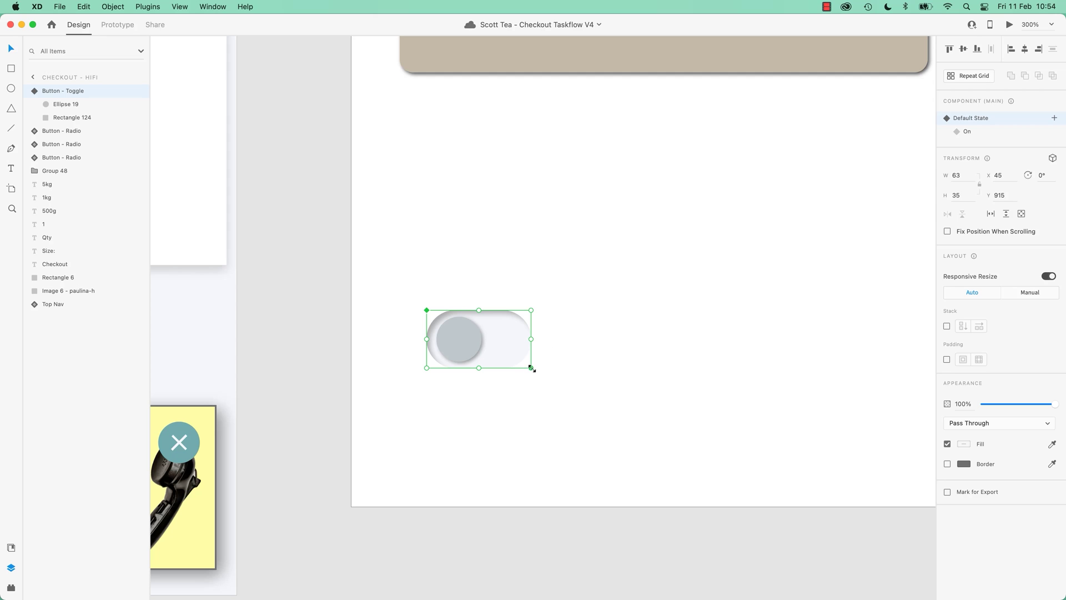
drag(531, 369, 496, 348)
key(super+z)
Toggle Responsive Resize and test more resizes, returning to the original 63×35 size.
click(1049, 277)
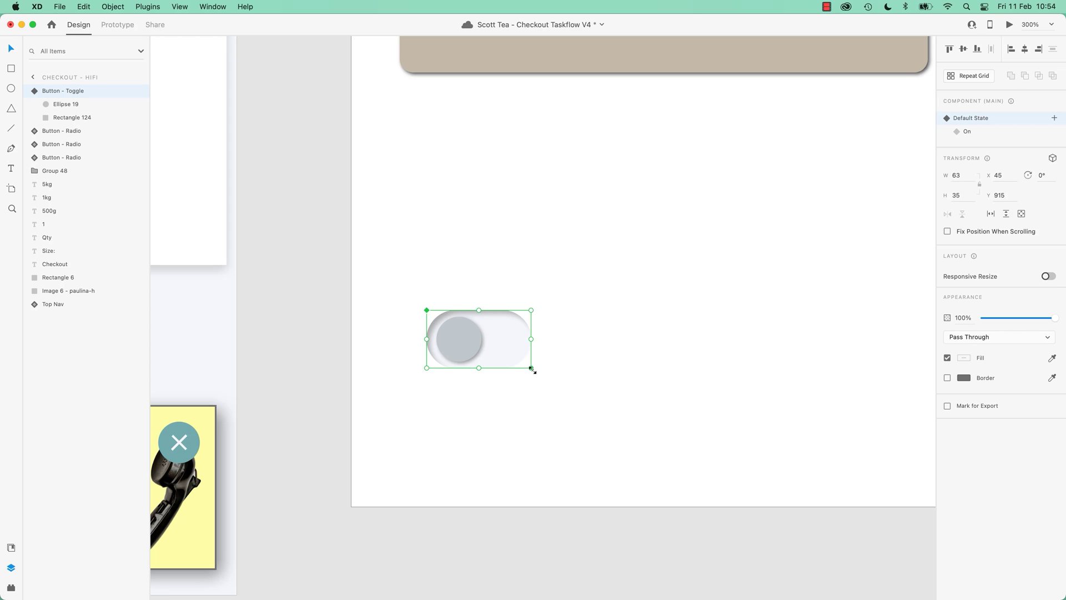
drag(532, 370, 496, 348)
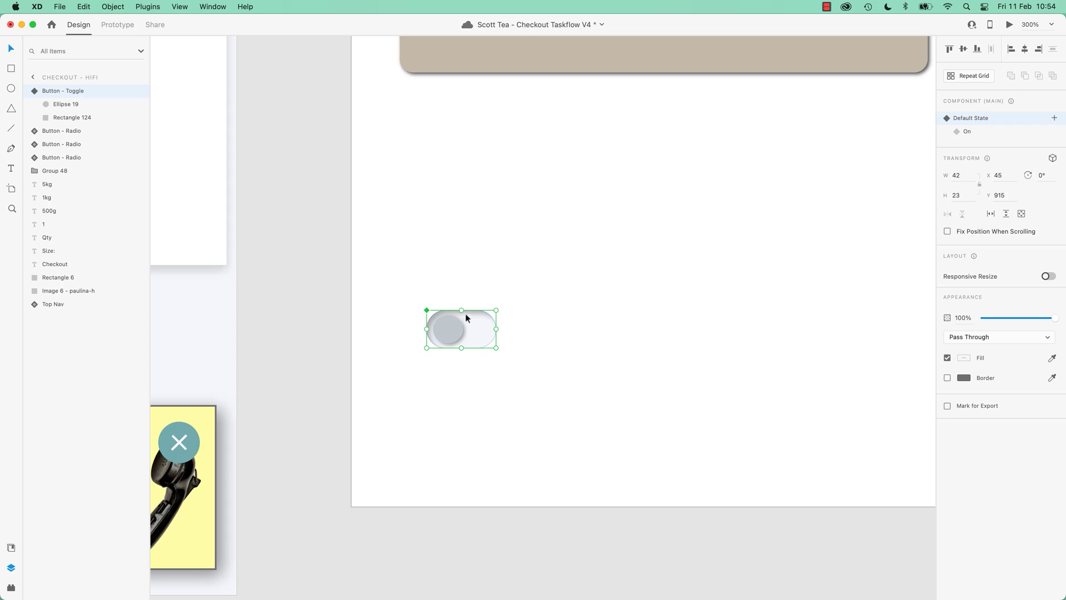
drag(497, 346, 600, 410)
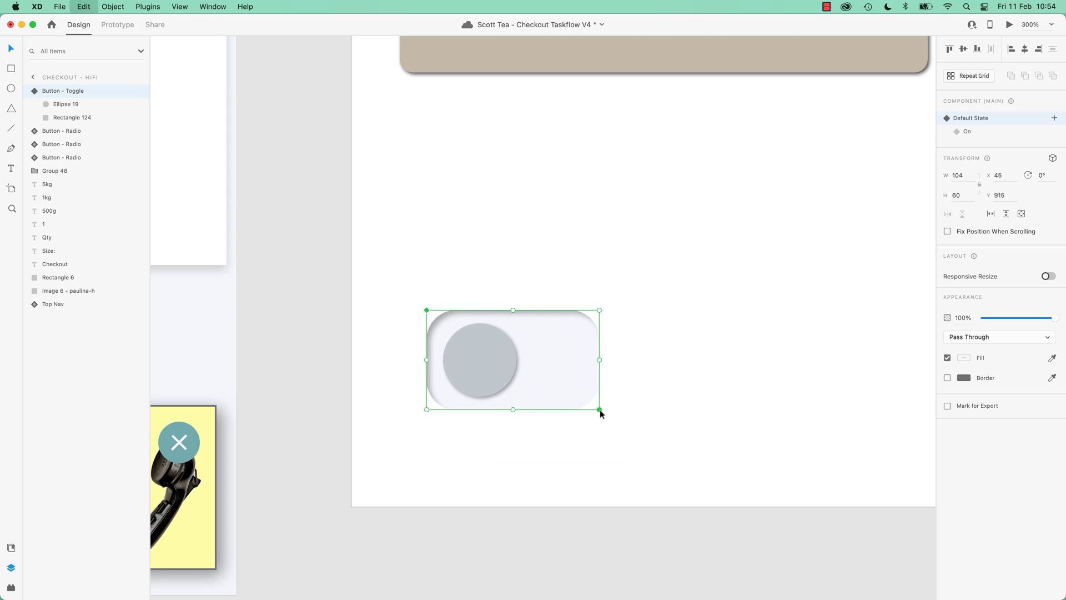
key(super+z)
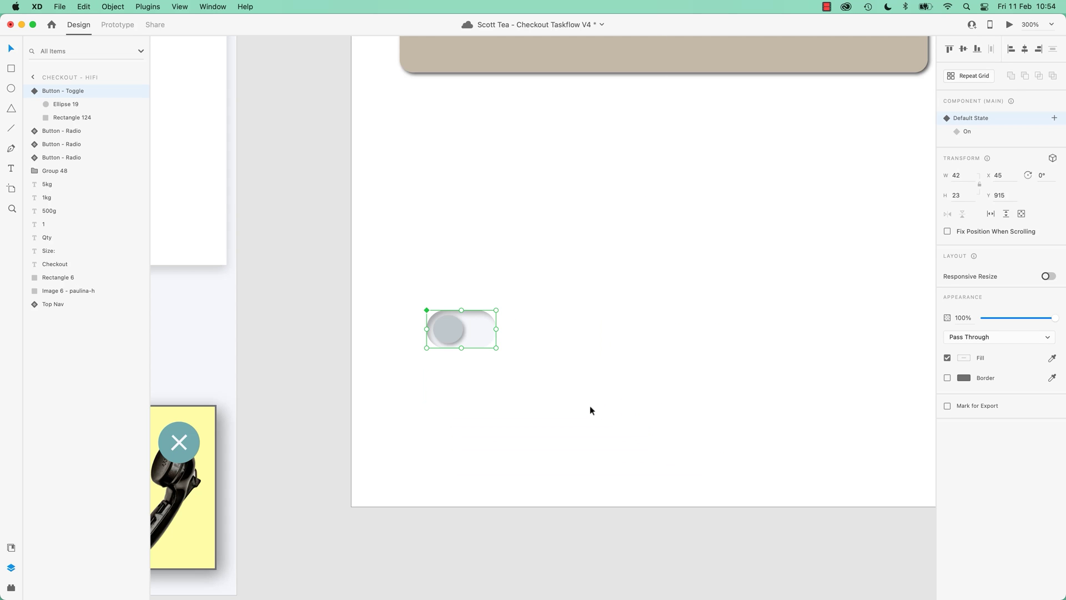
click(1048, 276)
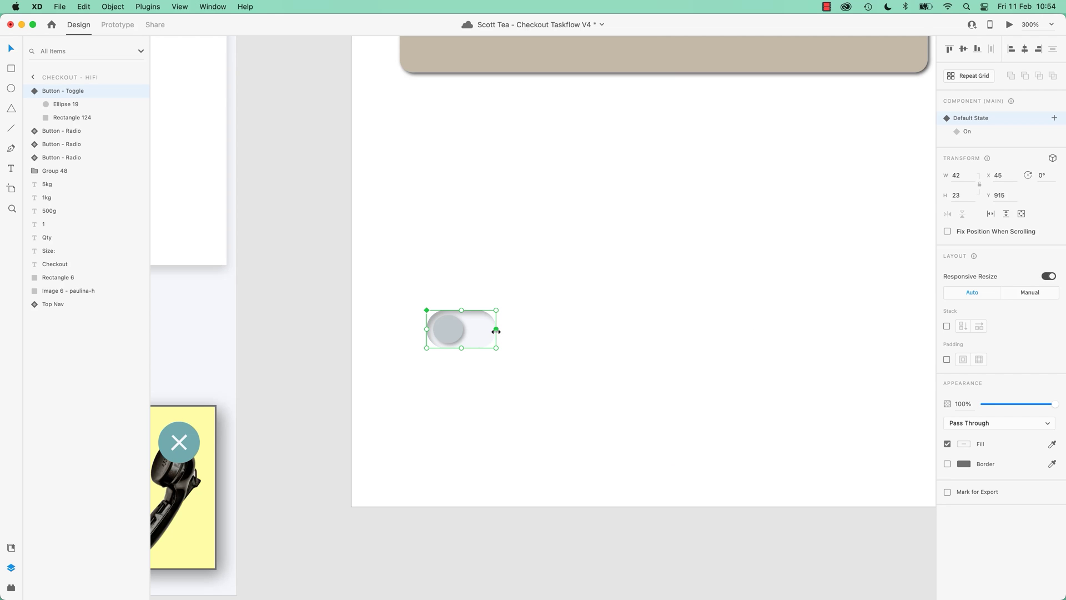
drag(496, 331, 666, 330)
key(super+z)
key(super+z)
key(super+z)
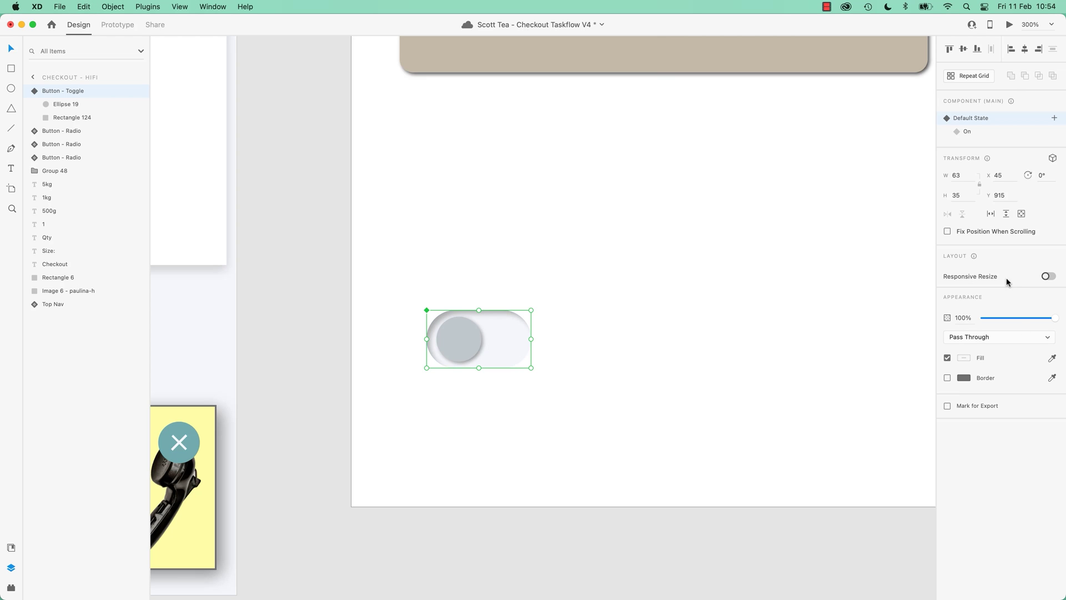
Deselect the toggle and save Scott Tea – Checkout Taskflow V4.
click(529, 456)
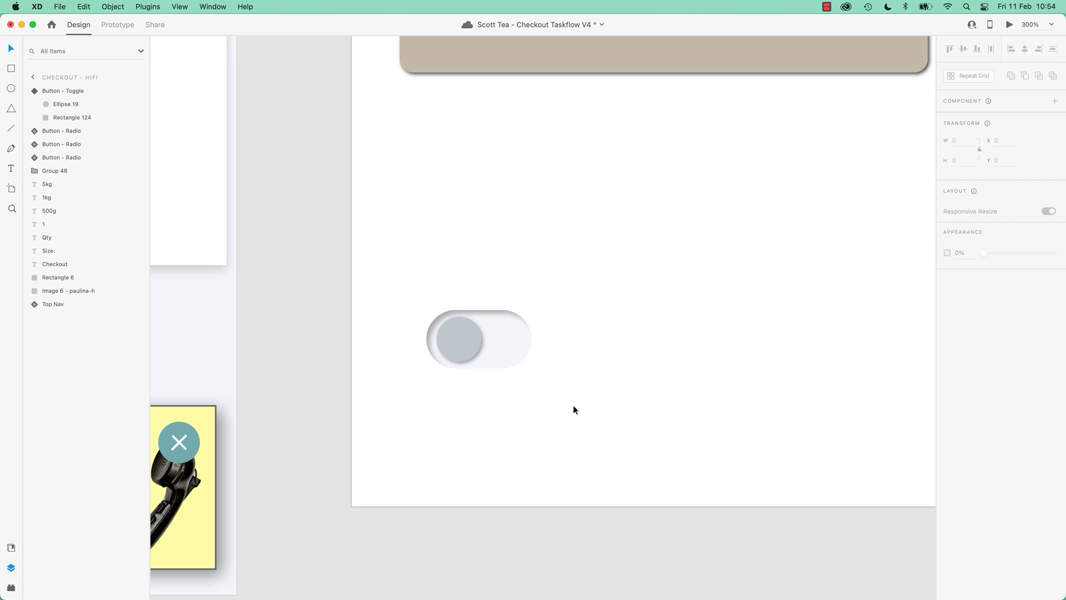
key(super+s)
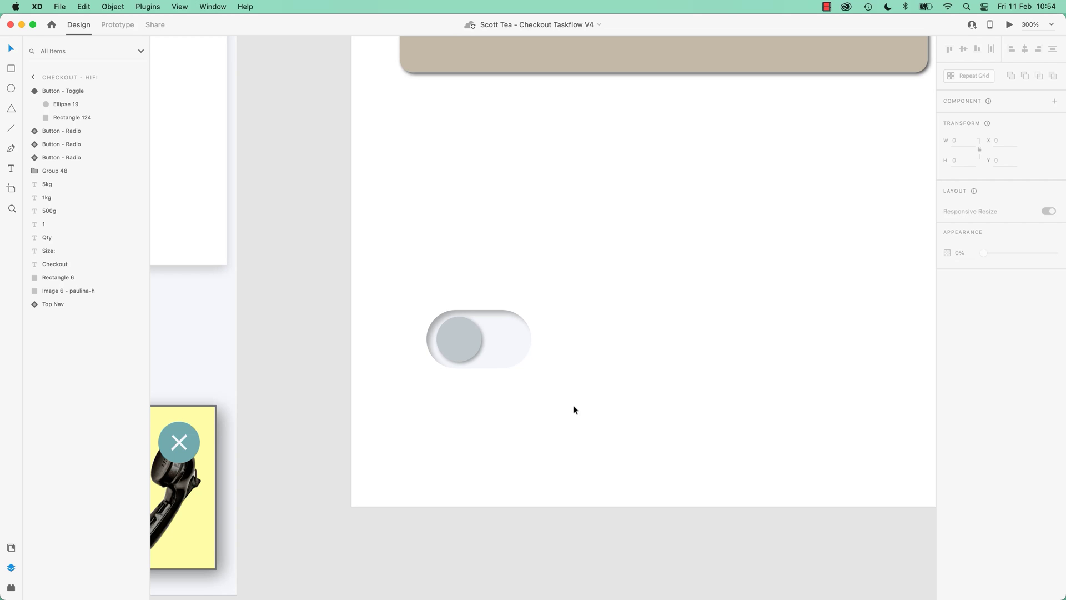